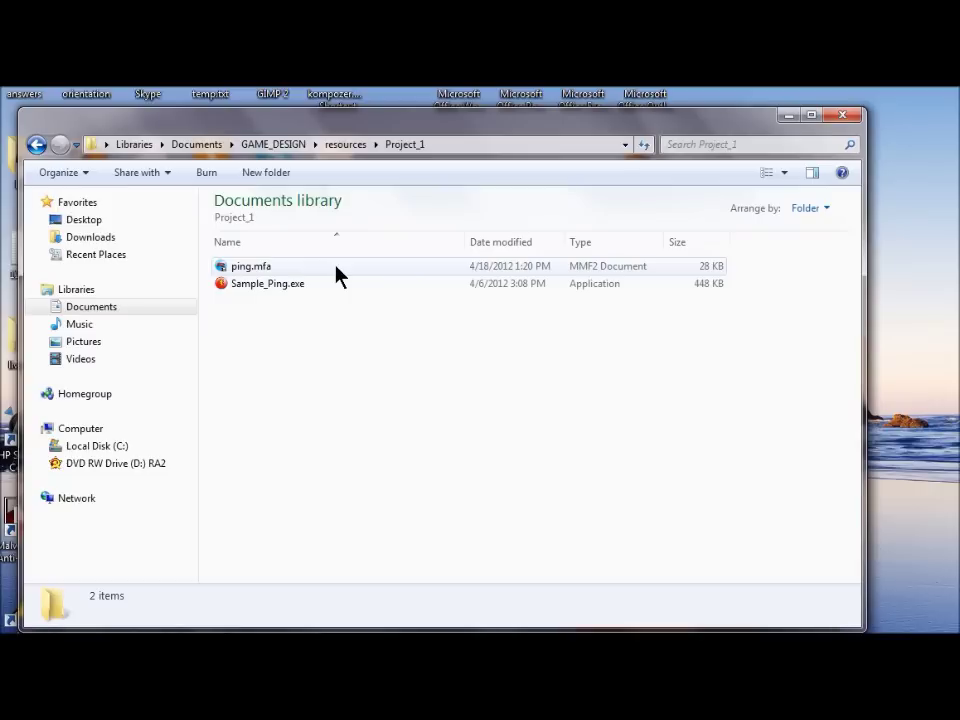
# Open the ping.mfa project in Multimedia Fusion 2 and display its Game frame for editing.
pyautogui.click(340, 278)
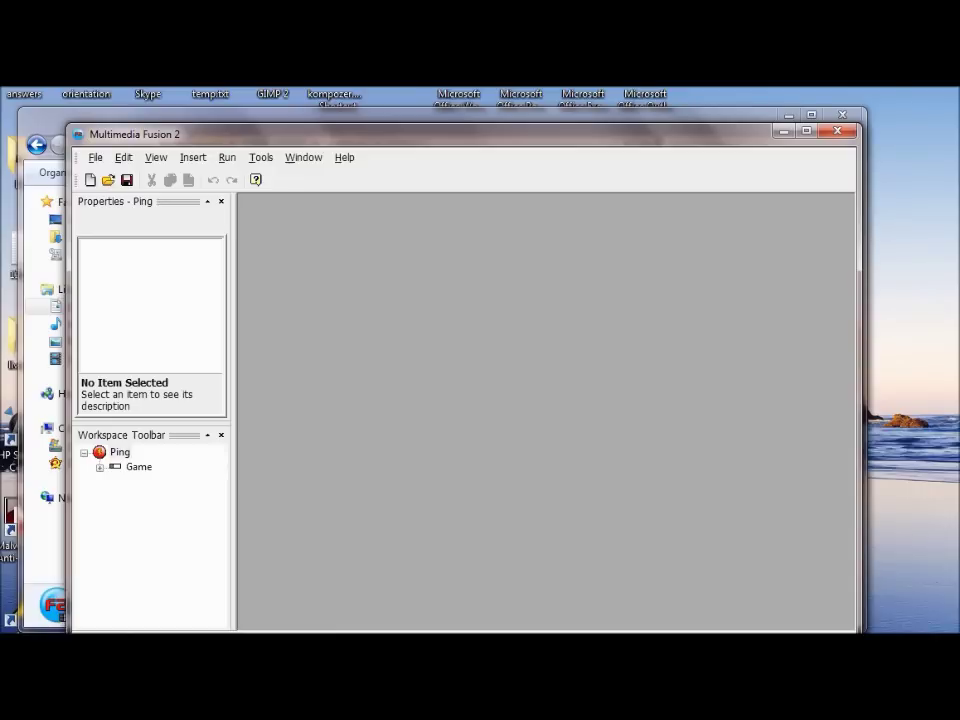
pyautogui.moveTo(299, 140); pyautogui.dragTo(272, 126)
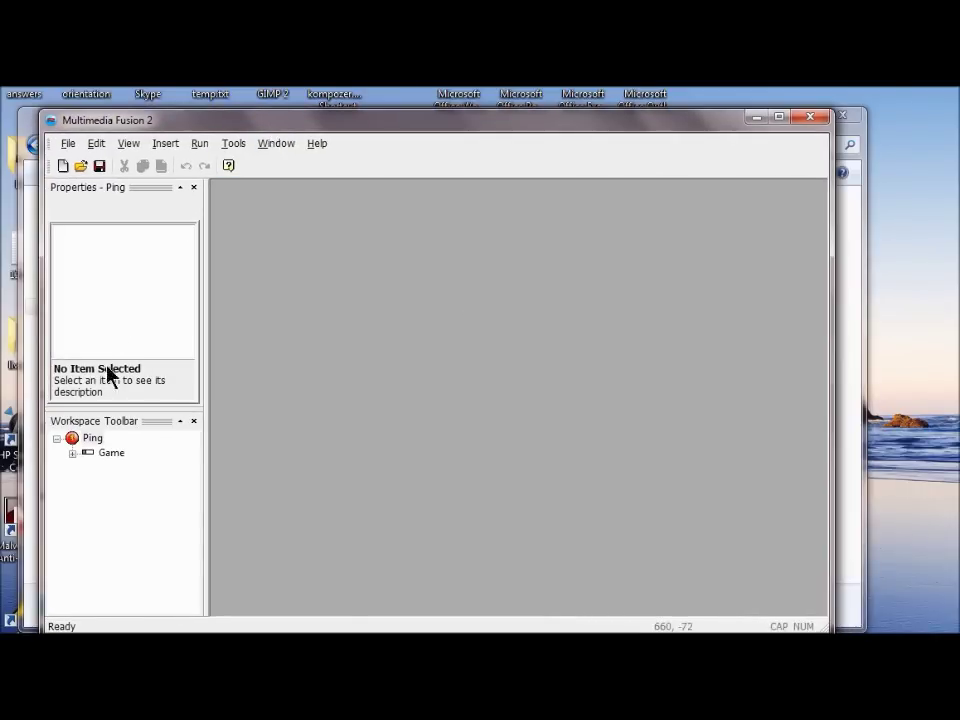
pyautogui.doubleClick(111, 453)
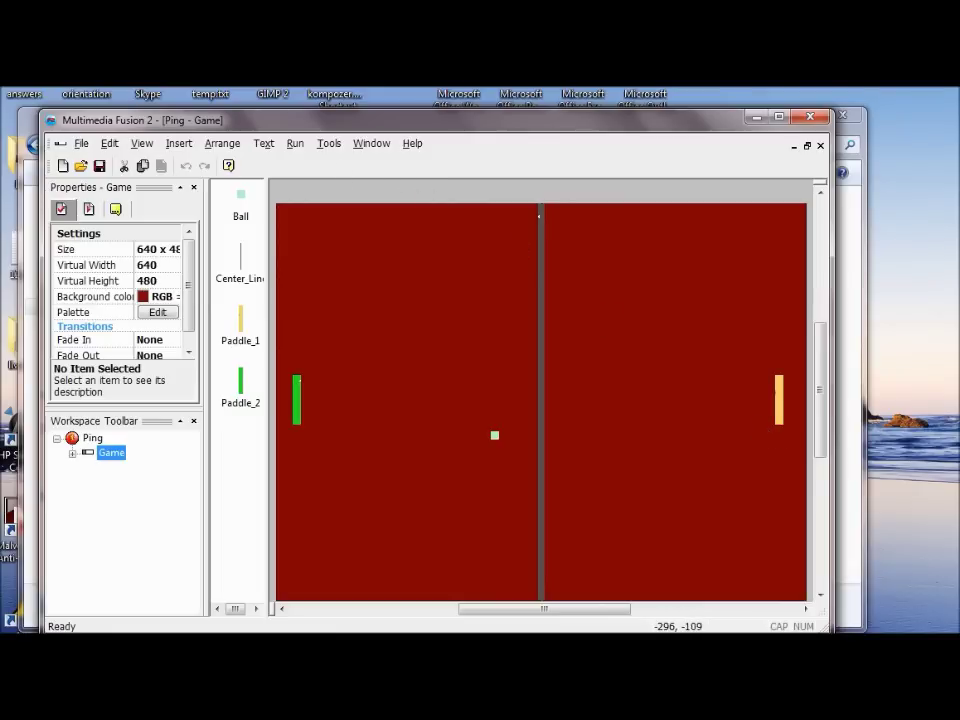
# Consult the Eight Directions lesson page in the browser, and set Paddle_1's movement type to Eight Directions.
pyautogui.hotkey('alt', 'Tab')
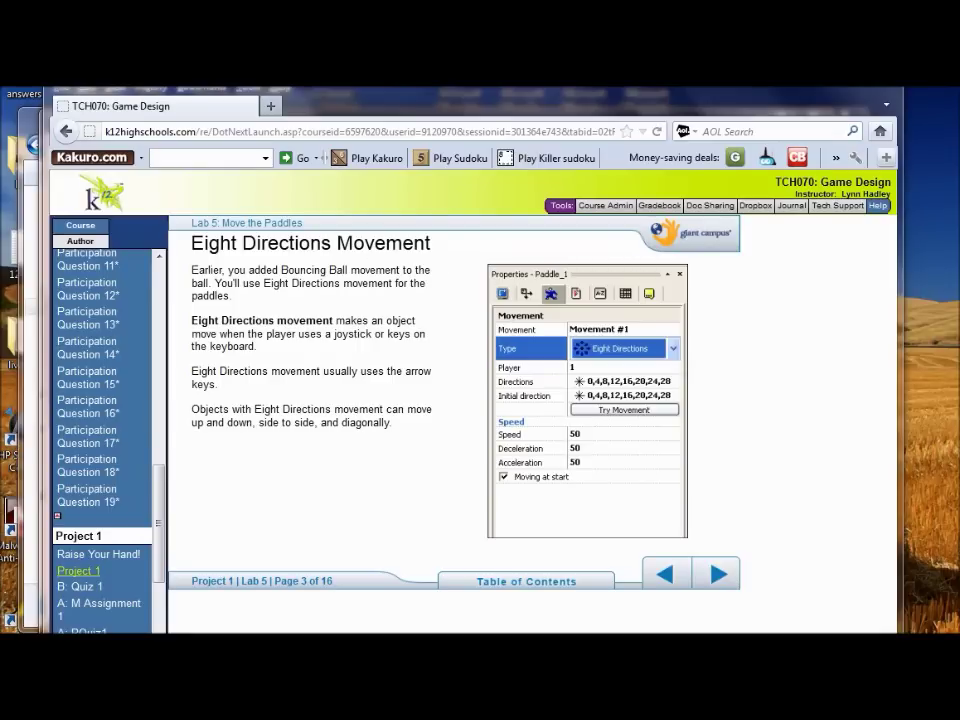
pyautogui.hotkey('alt', 'Tab')
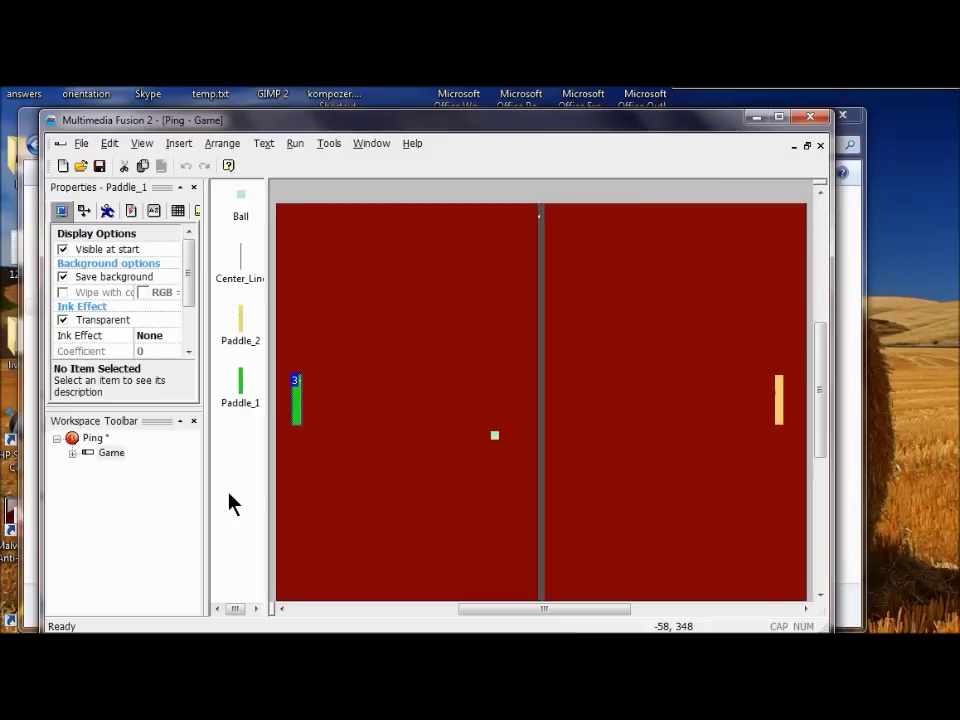
pyautogui.click(107, 211)
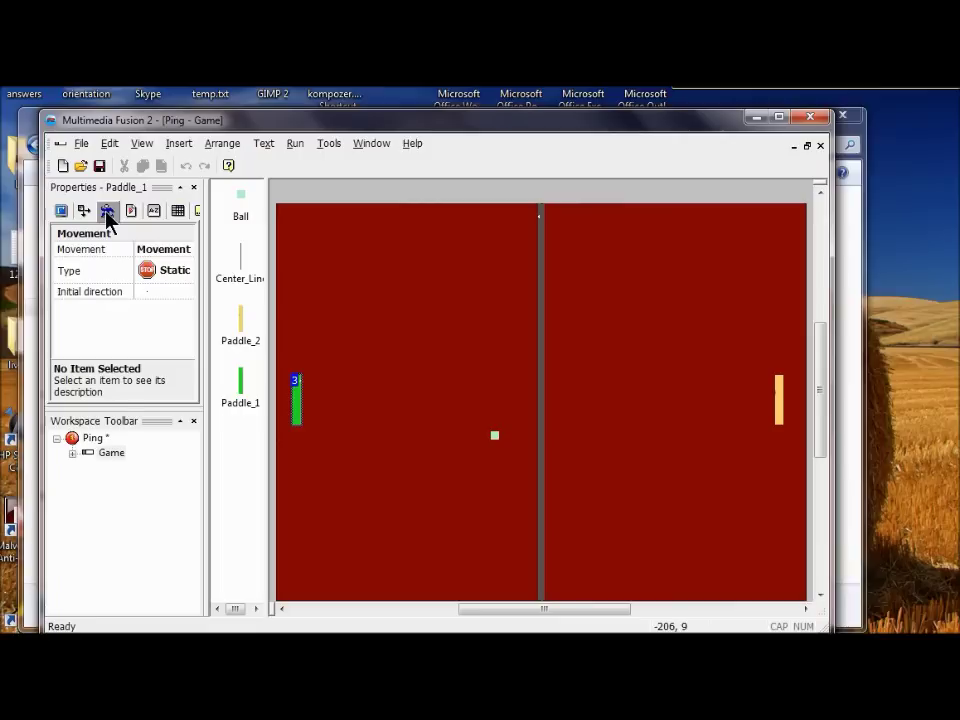
pyautogui.click(177, 272)
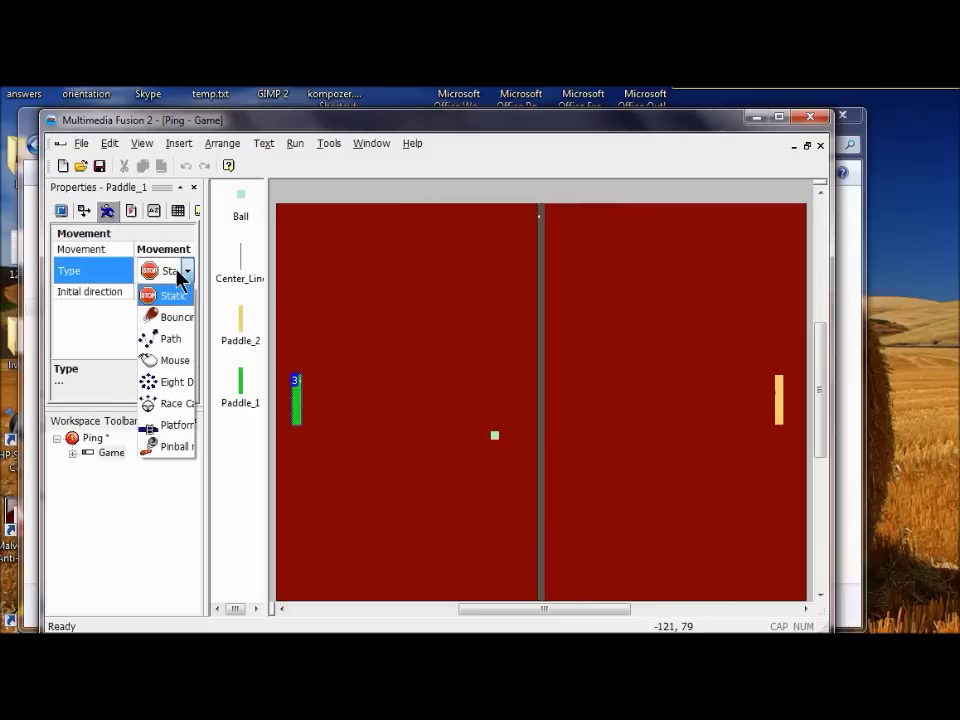
pyautogui.click(169, 383)
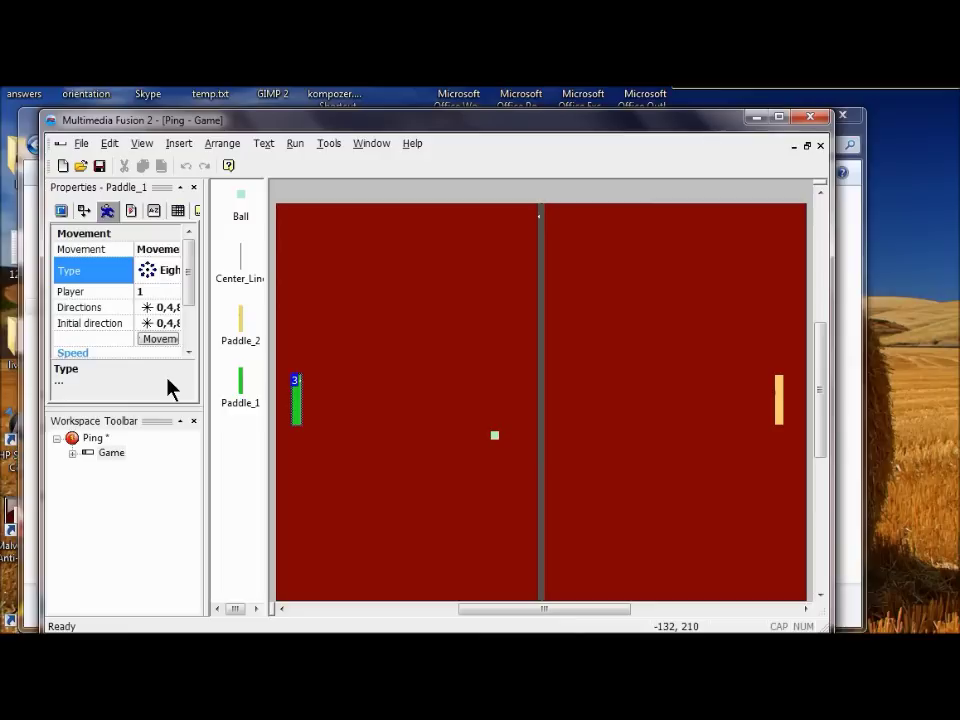
# Try out Paddle_1's movement horizontally, vertically and diagonally, and end the preview.
pyautogui.click(160, 340)
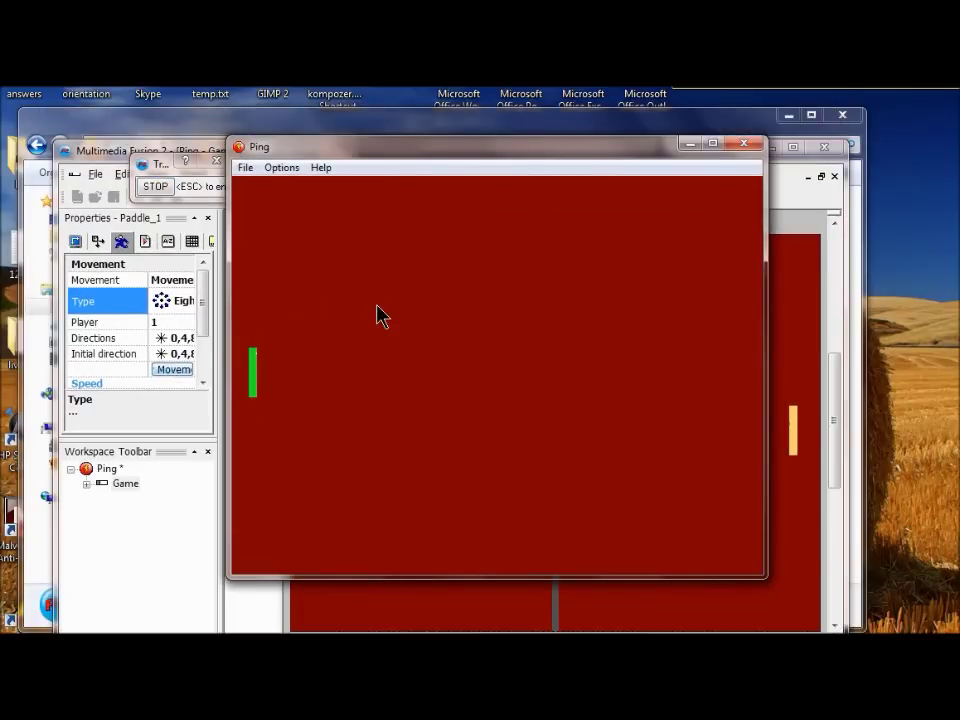
pyautogui.press('Right')
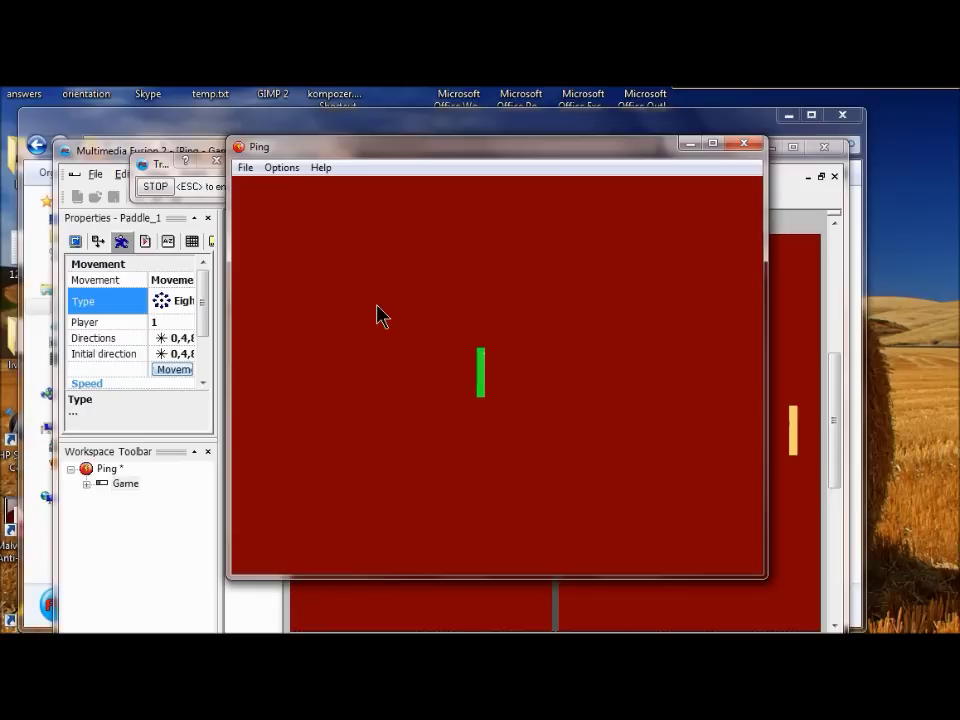
pyautogui.press('Up')
pyautogui.press('Down')
pyautogui.press('Down')
pyautogui.press('Left')
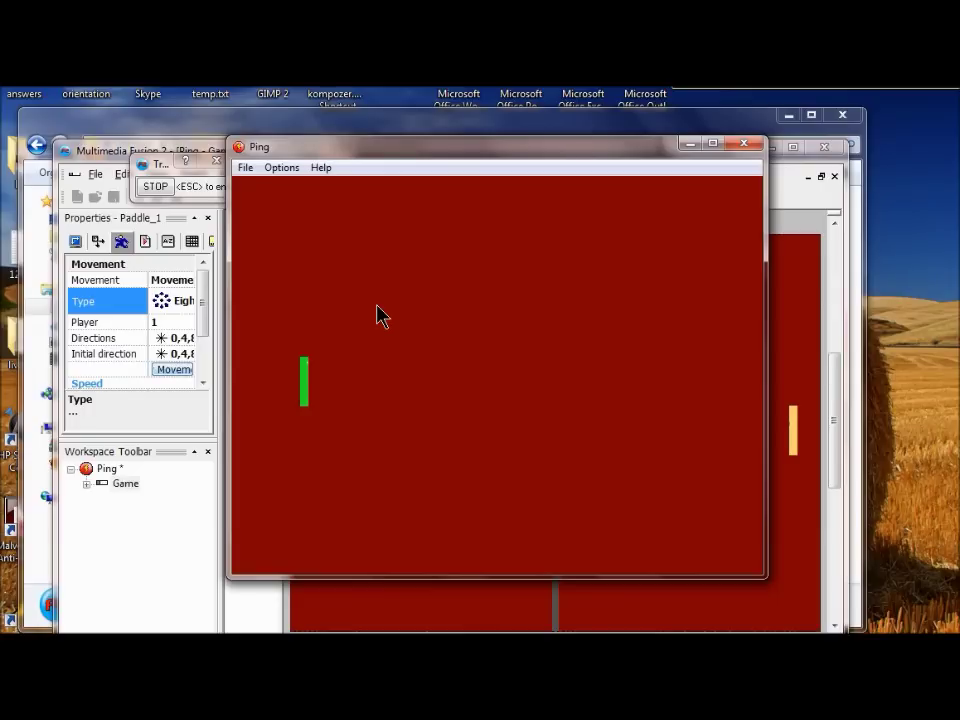
pyautogui.hotkey('Up', 'Left')
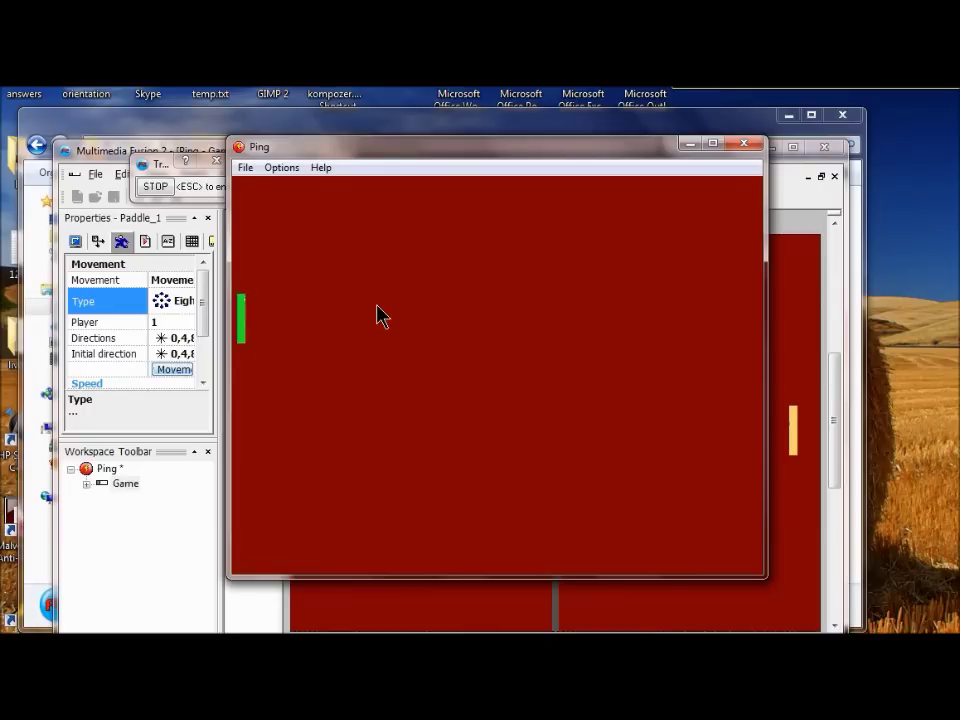
pyautogui.hotkey('Down', 'Right')
pyautogui.hotkey('Down', 'Right')
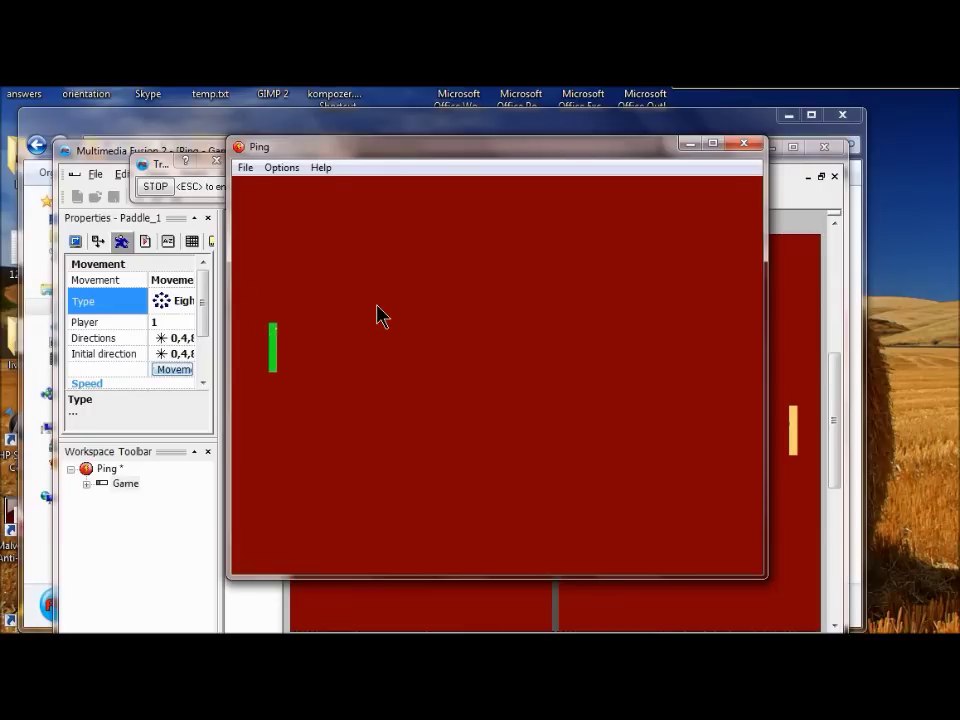
pyautogui.press('Escape')
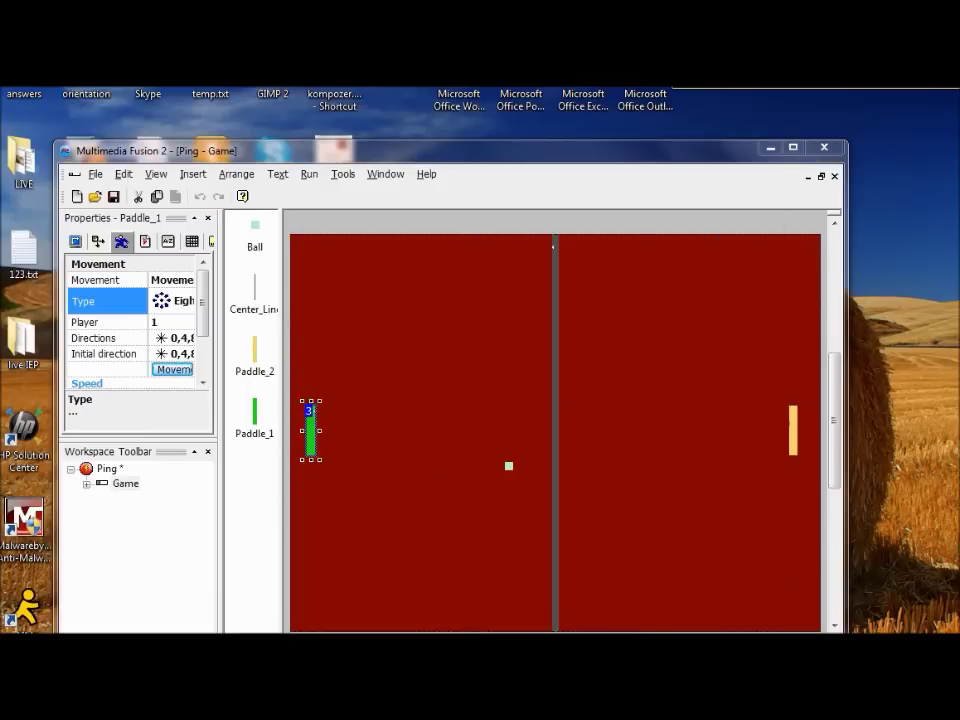
# Set the movement type of Paddle_2, the yellow paddle, to Eight Directions.
pyautogui.click(794, 440)
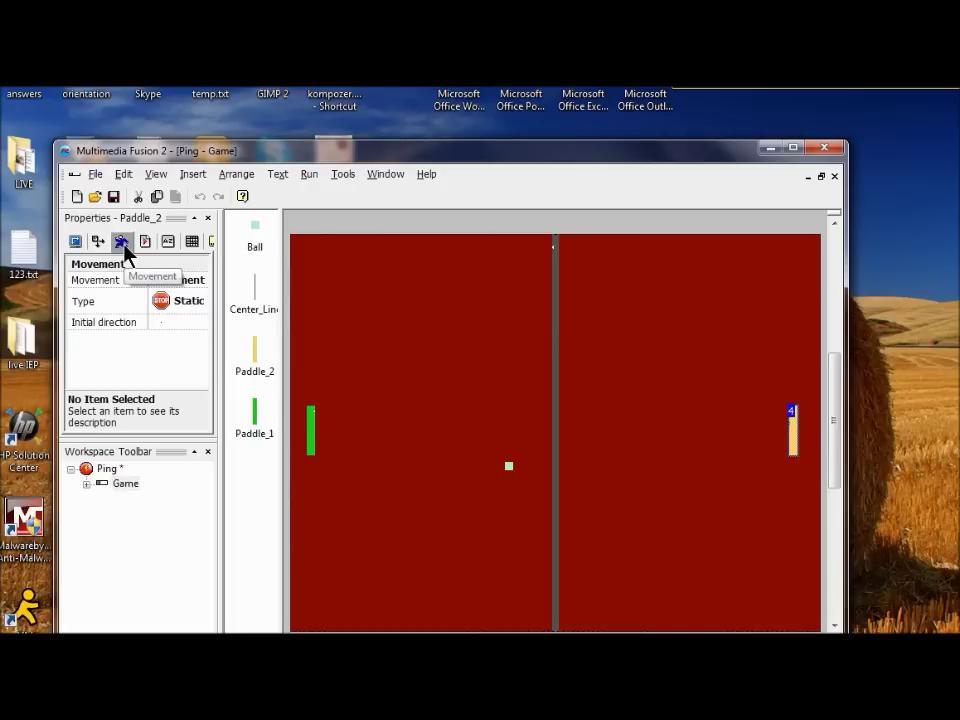
pyautogui.click(190, 303)
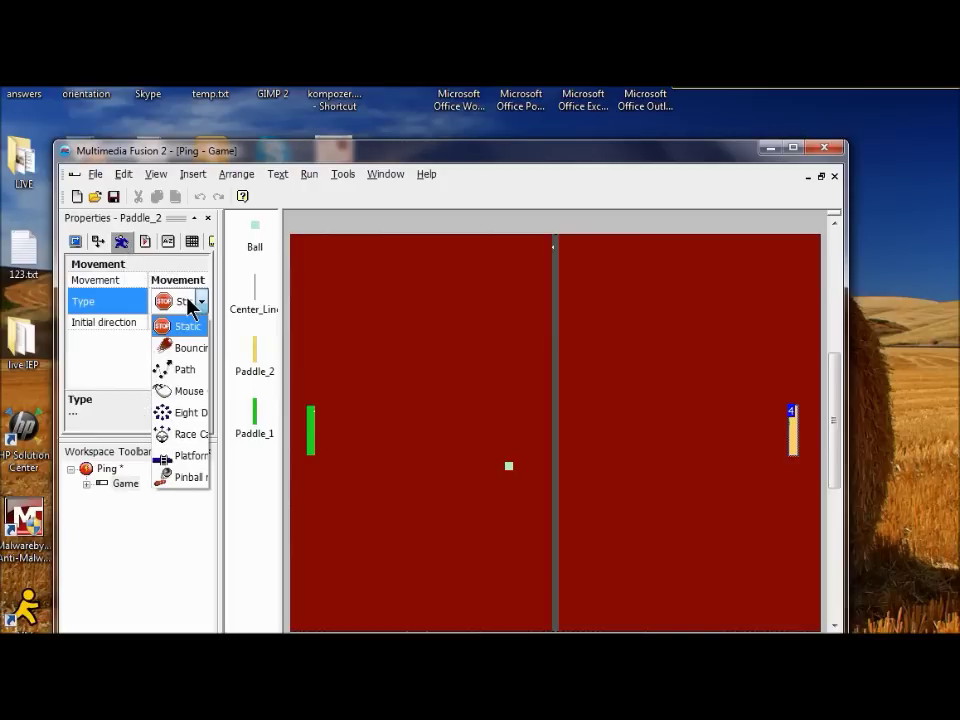
pyautogui.click(188, 413)
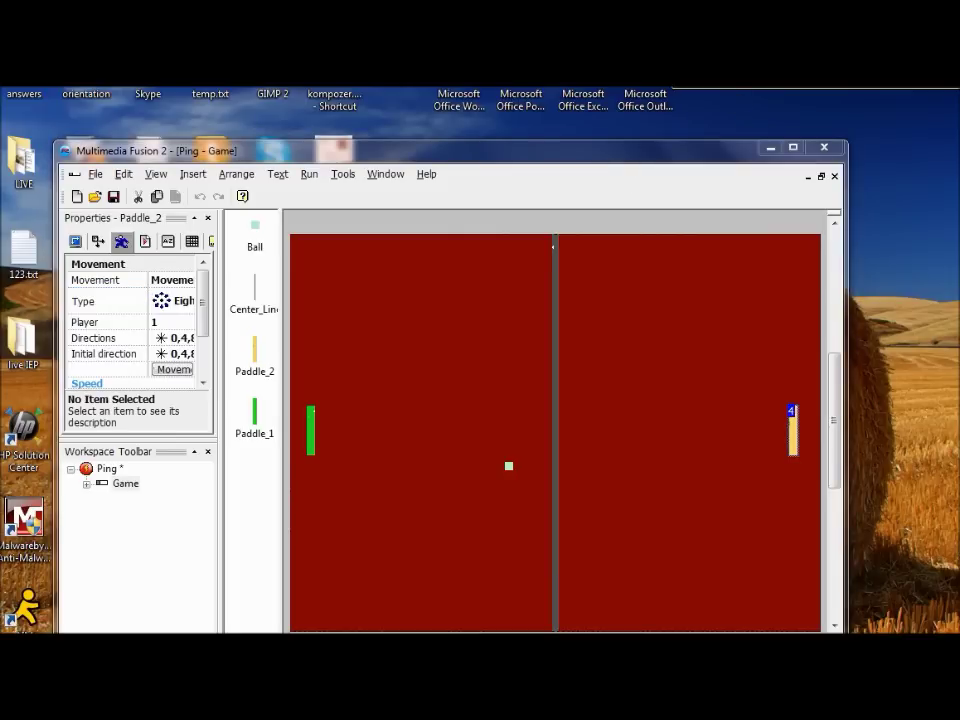
# Clear all of Paddle_1's movement directions and allow only straight up and straight down (8, 24).
pyautogui.click(313, 444)
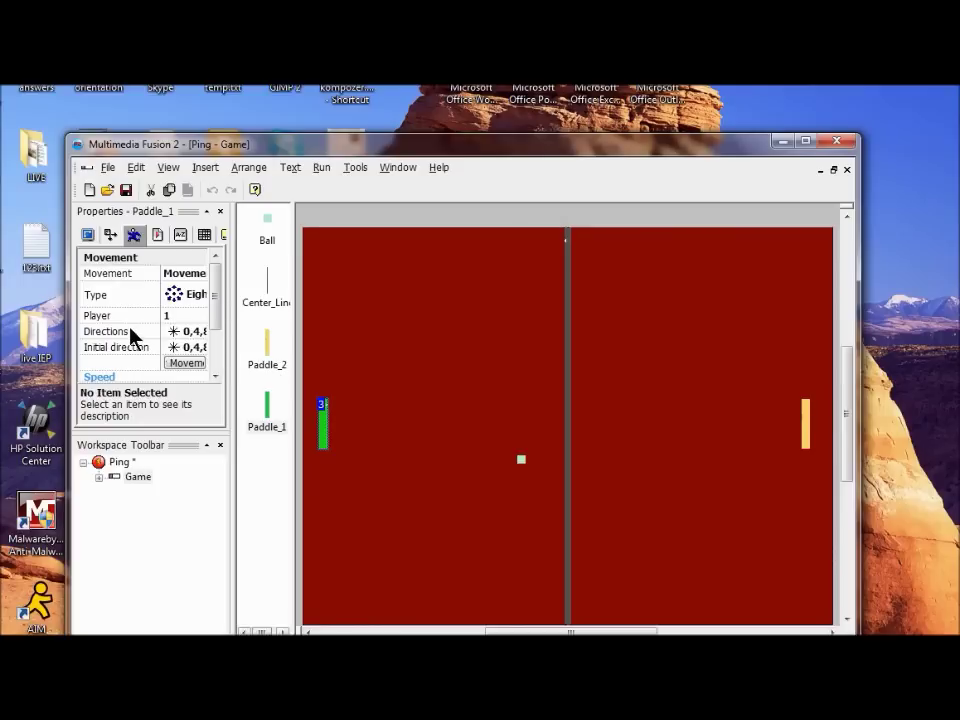
pyautogui.click(115, 339)
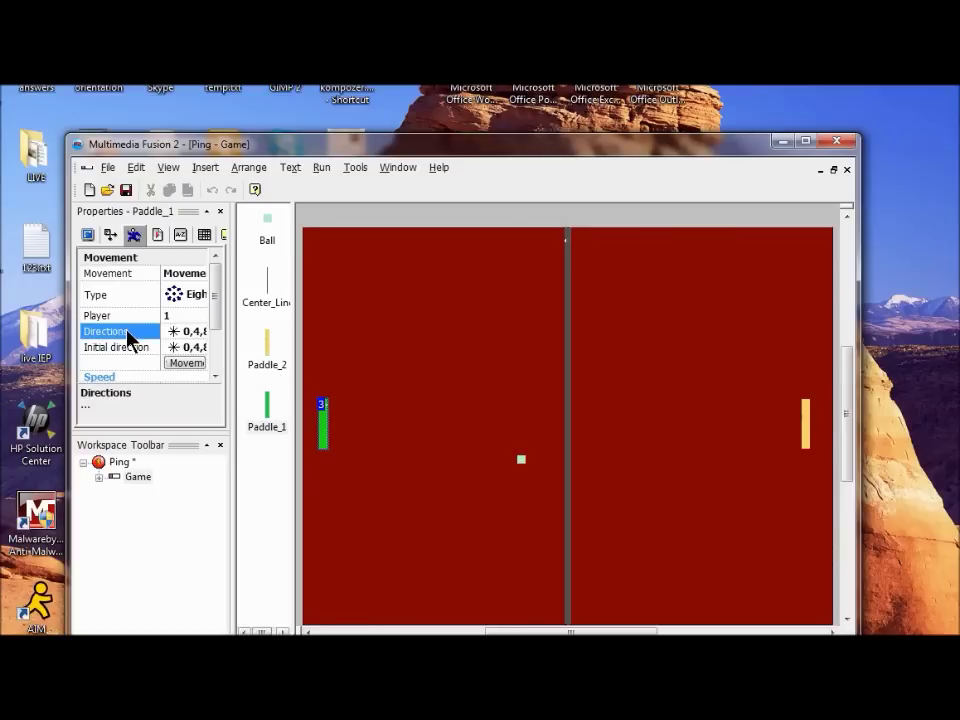
pyautogui.click(198, 334)
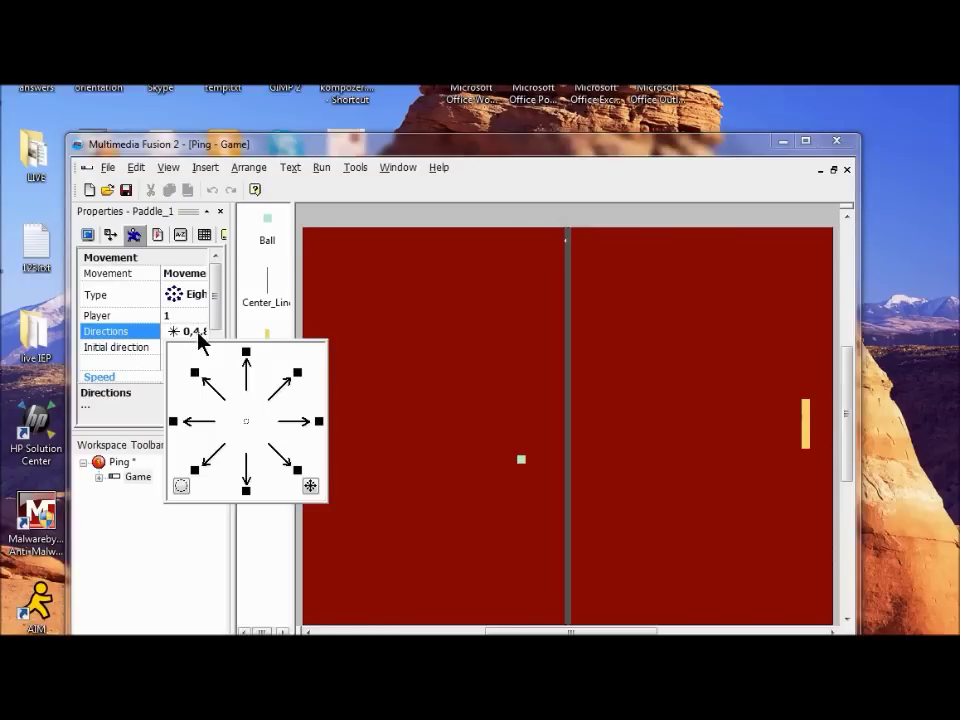
pyautogui.click(183, 484)
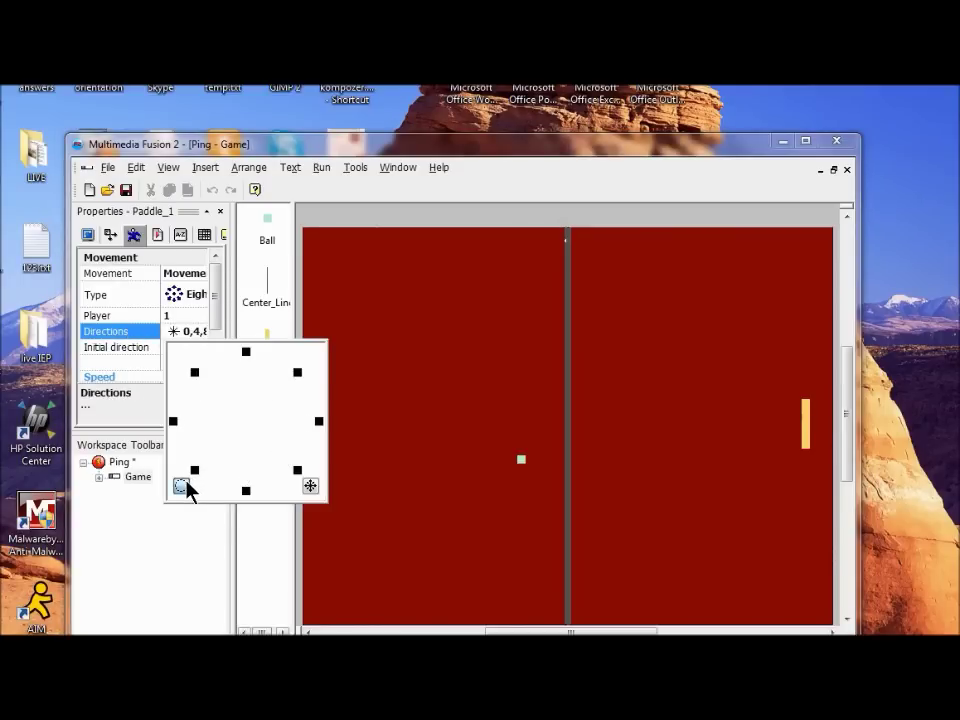
pyautogui.click(246, 353)
pyautogui.click(246, 490)
pyautogui.click(246, 425)
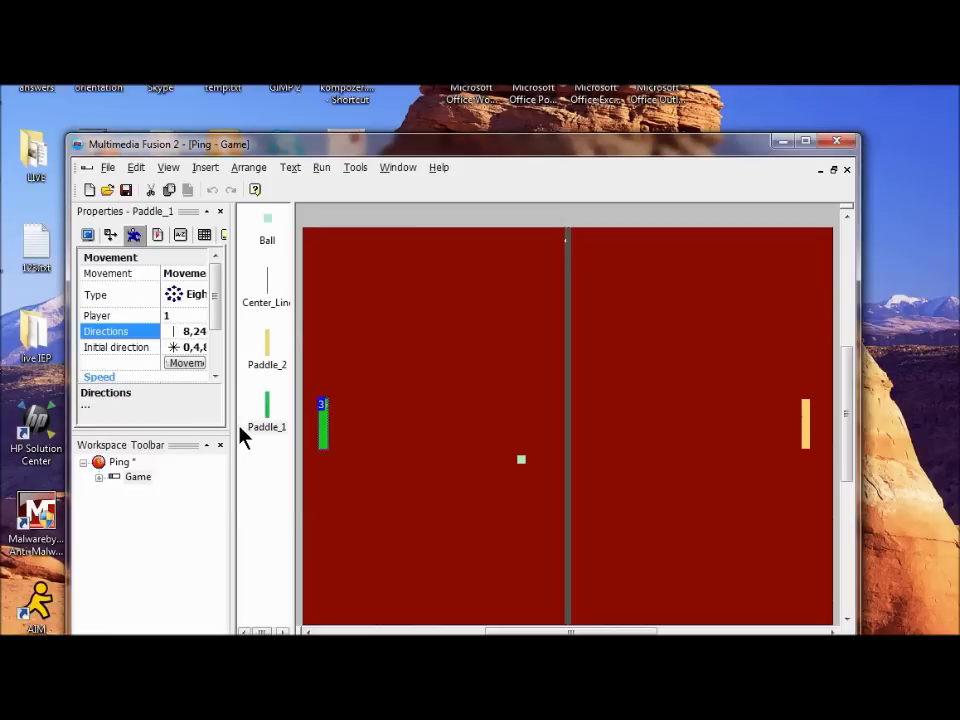
# Preview Paddle_1's movement by moving it up and down, and close the preview.
pyautogui.click(186, 364)
pyautogui.press('Up')
pyautogui.press('Down')
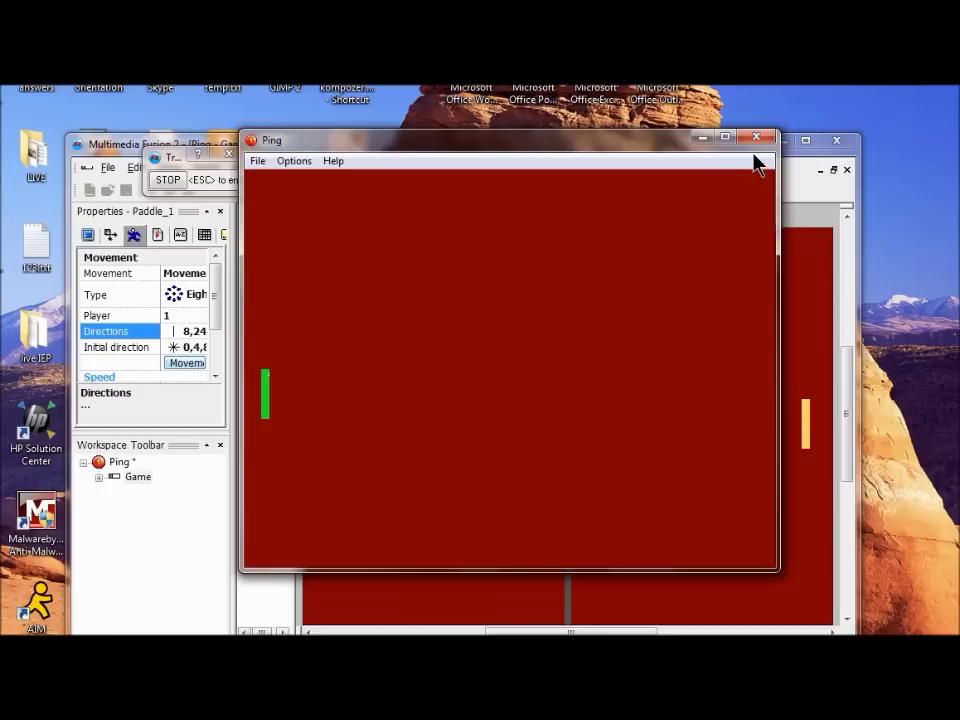
pyautogui.click(757, 138)
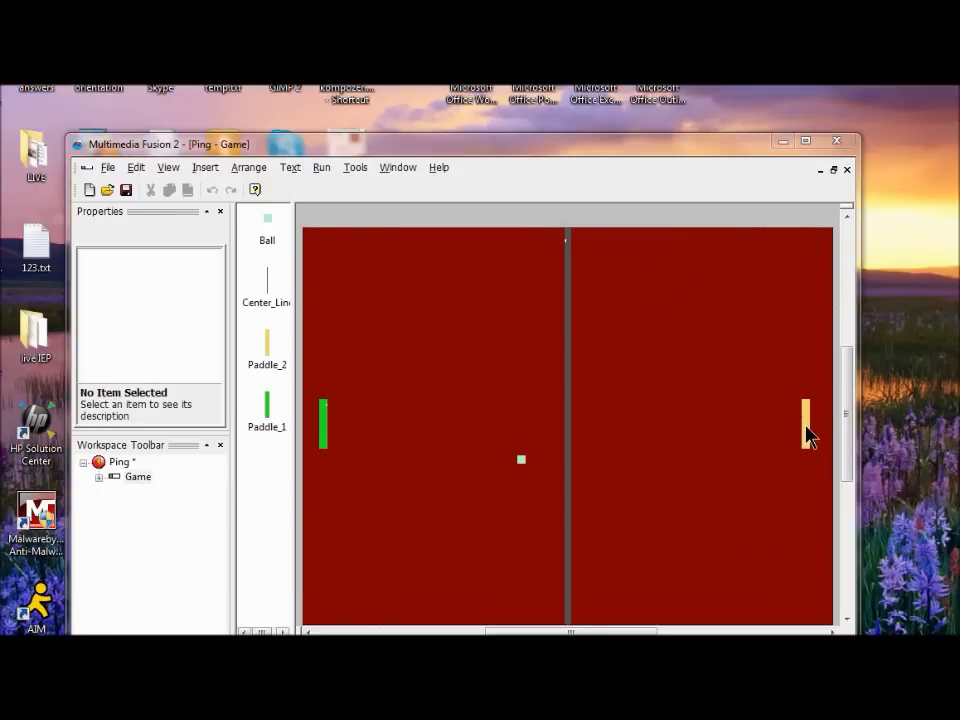
# Restrict Paddle_2's movement directions to straight up and straight down only (8, 24).
pyautogui.click(806, 428)
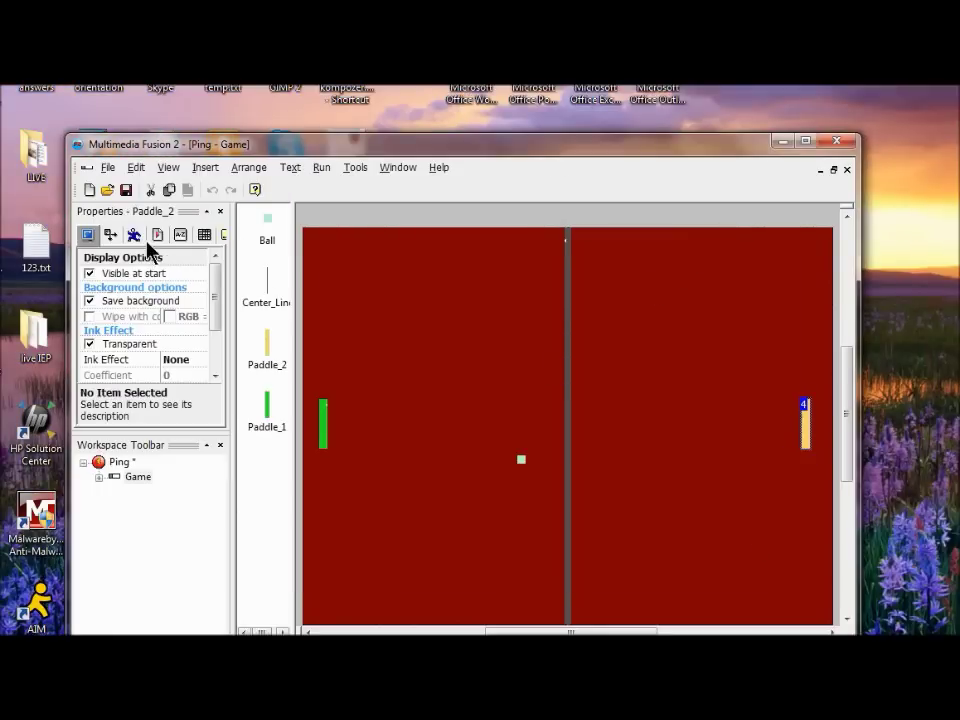
pyautogui.click(135, 236)
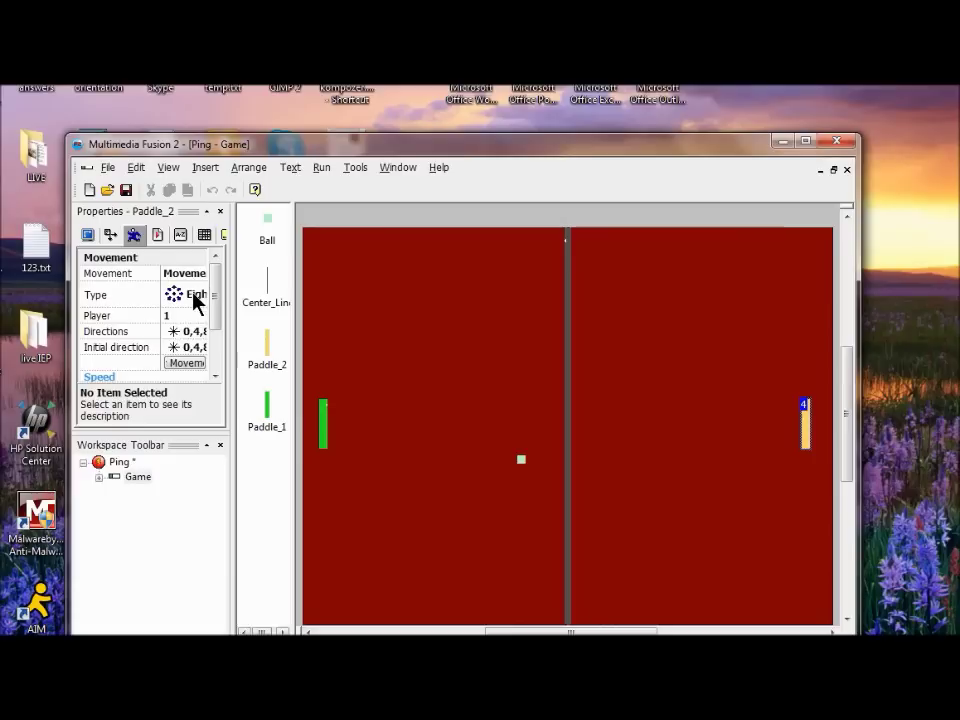
pyautogui.click(123, 331)
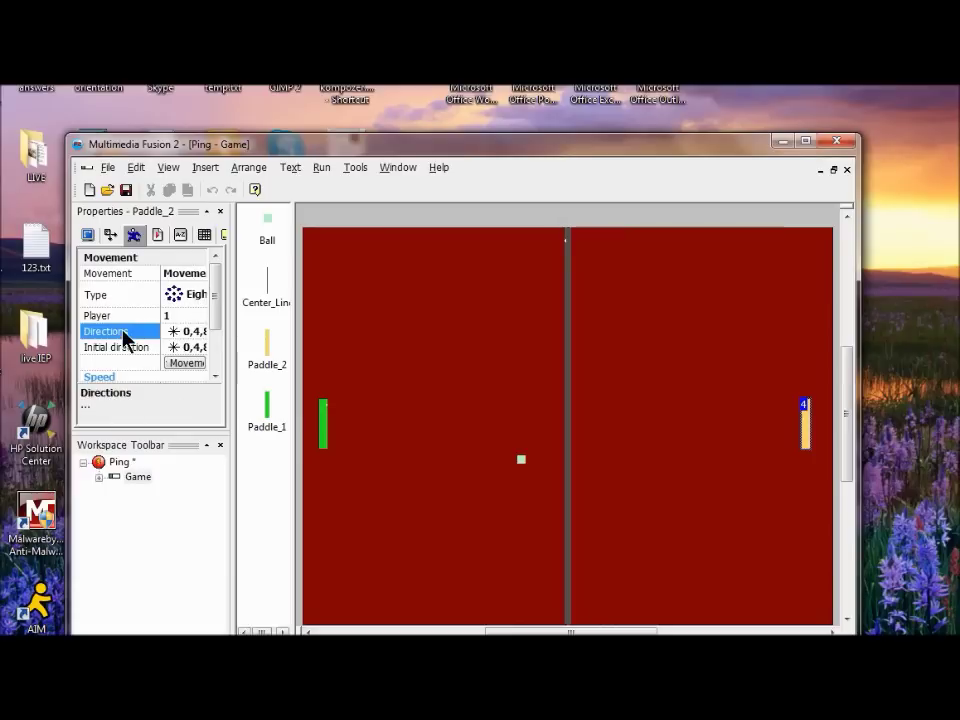
pyautogui.click(178, 333)
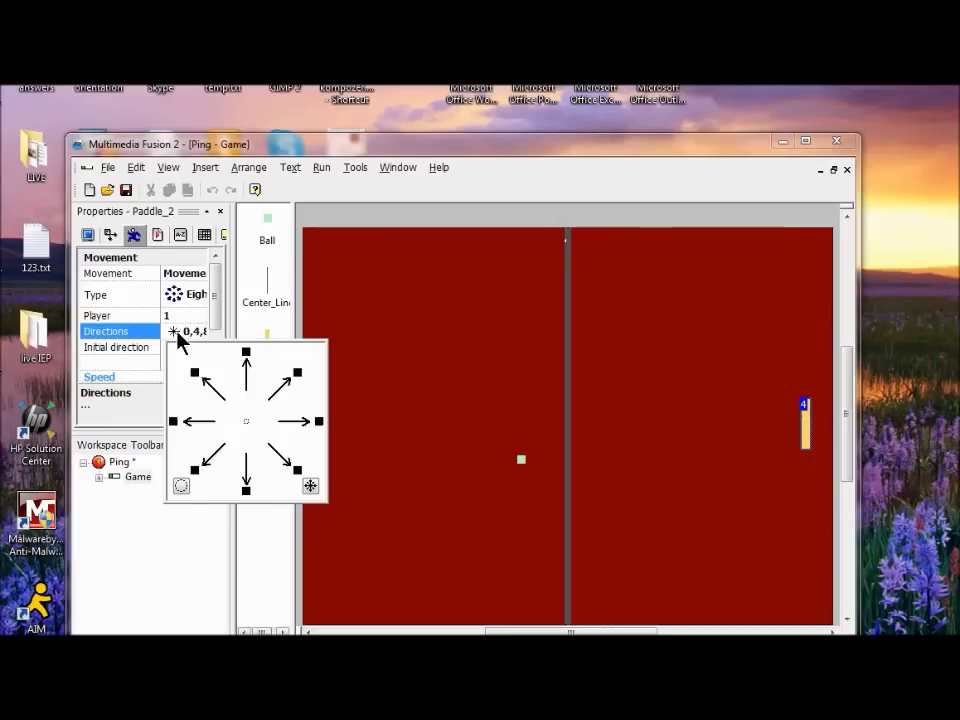
pyautogui.click(182, 487)
pyautogui.click(246, 352)
pyautogui.click(247, 489)
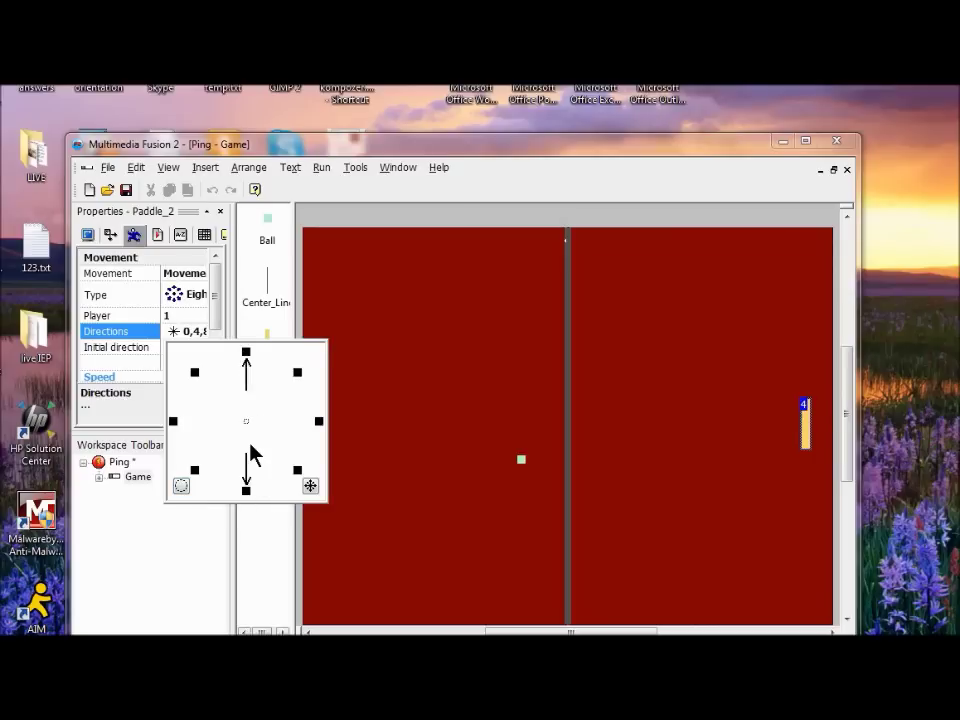
pyautogui.press('Return')
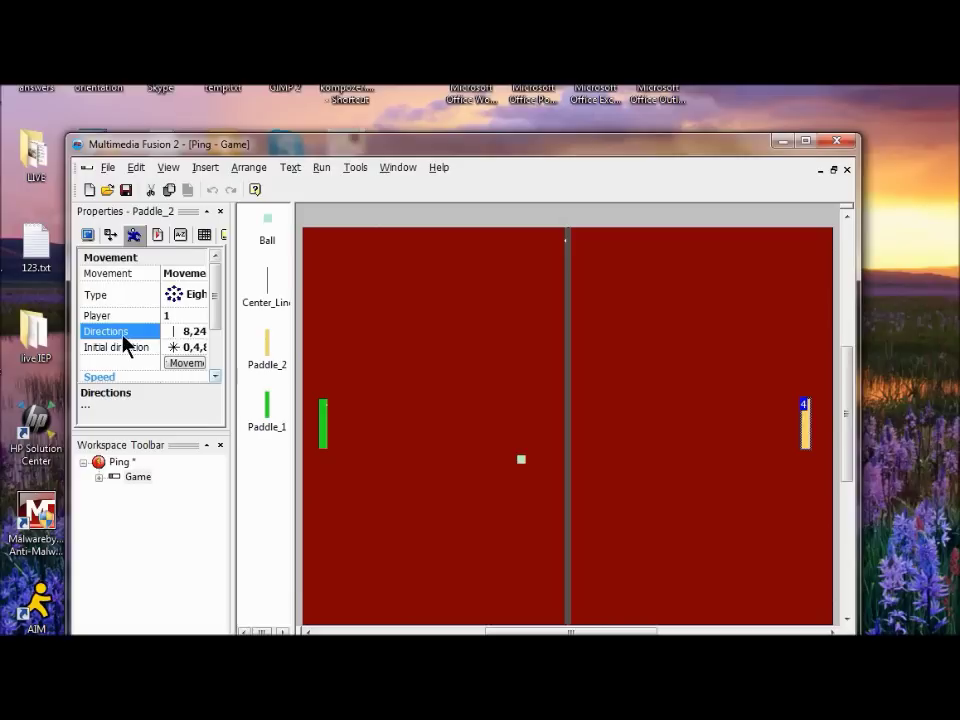
# Preview Paddle_2's movement by moving it up and down, and end the preview.
pyautogui.press('F8')
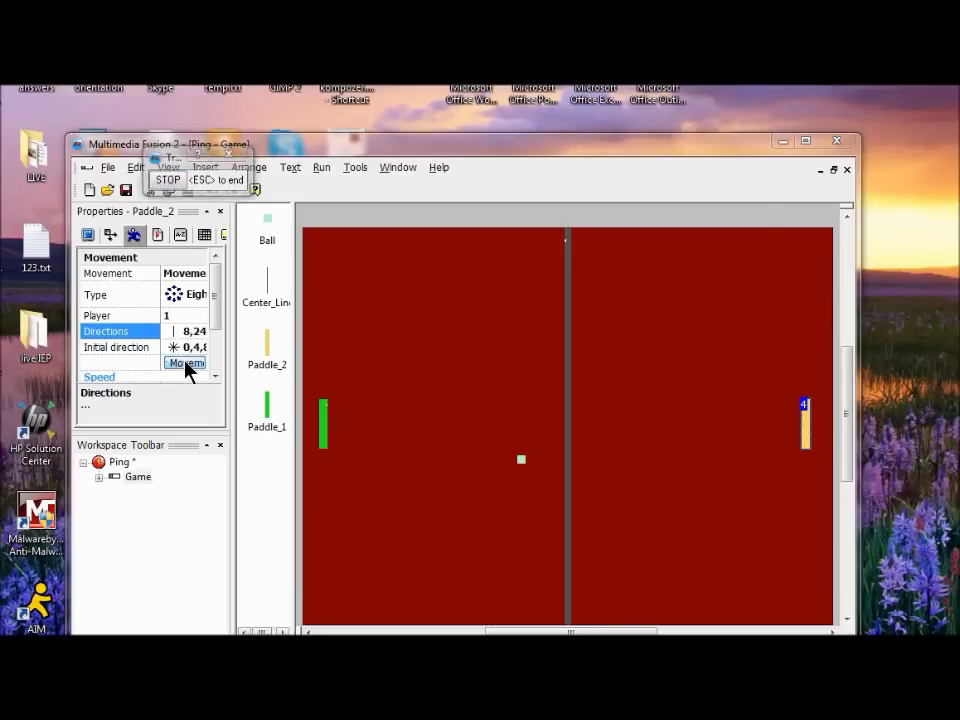
pyautogui.press('Up')
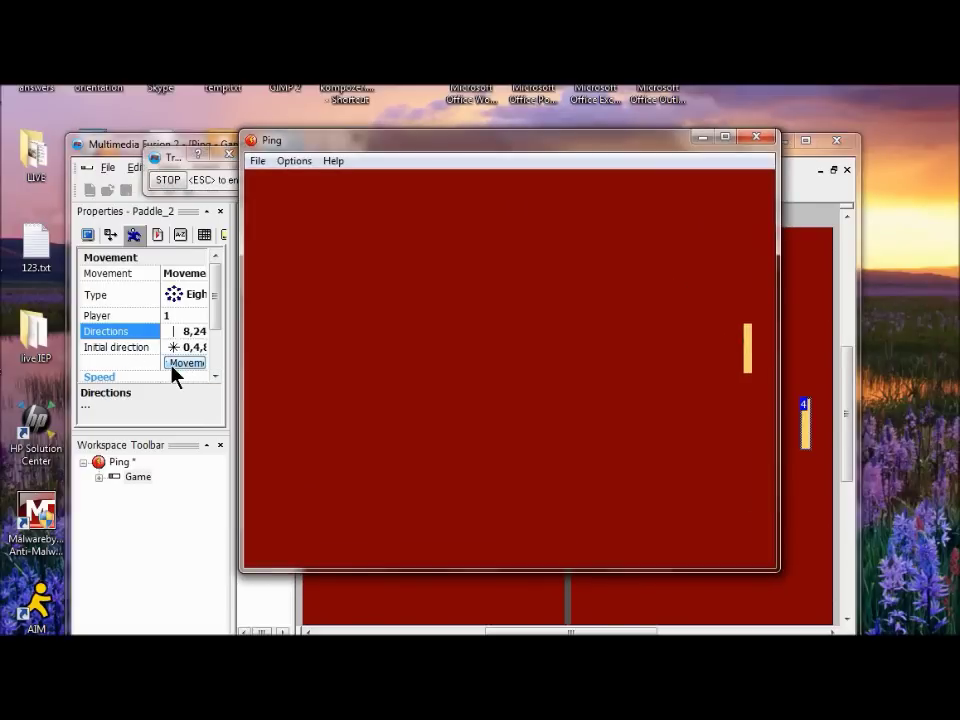
pyautogui.press('Down')
pyautogui.press('Escape')
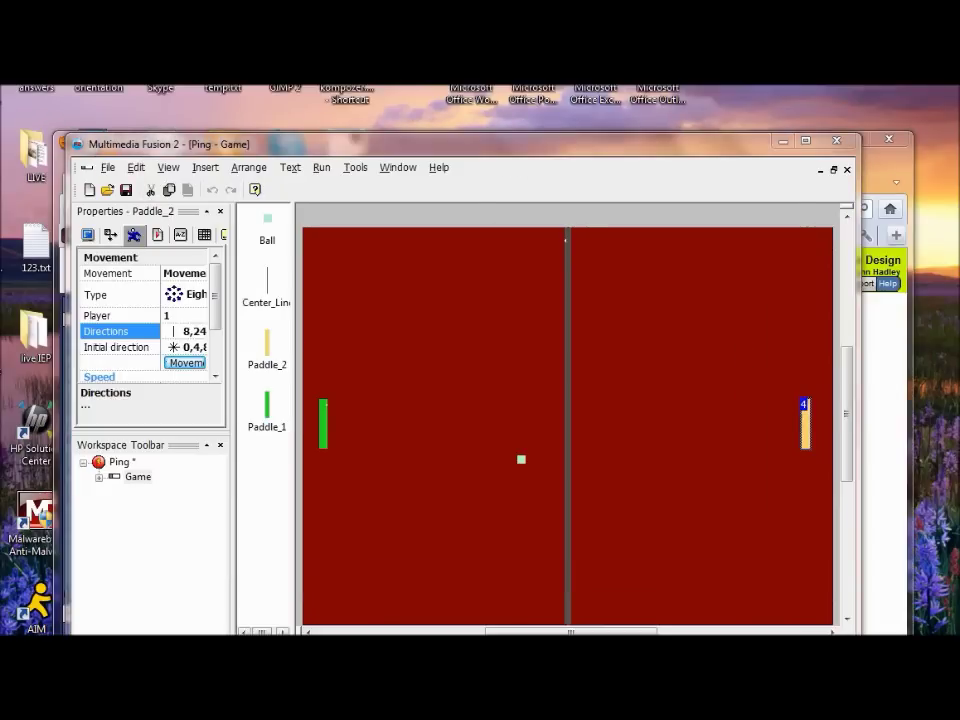
# Run the whole Ping application to test both paddles together with the ball.
pyautogui.click(321, 168)
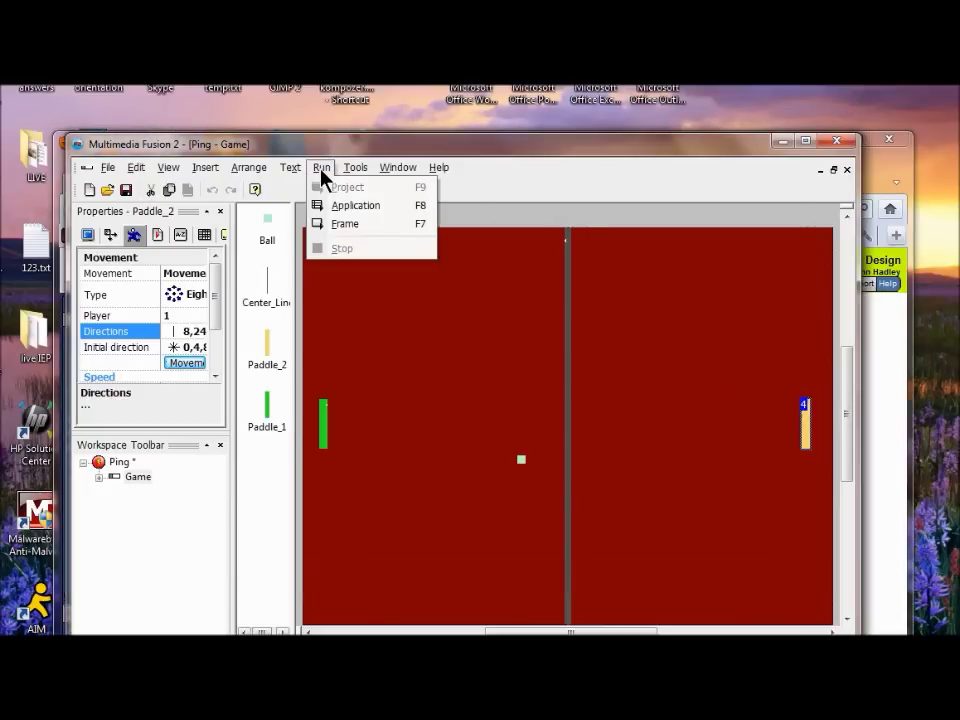
pyautogui.click(348, 208)
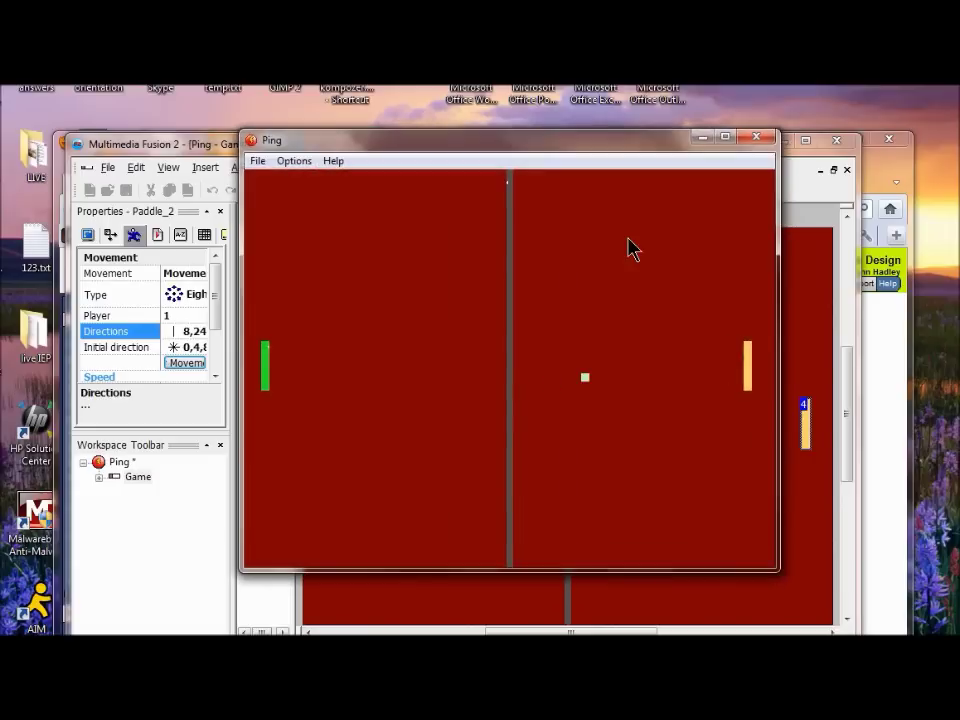
# Move both paddles up and down in the running Ping game to test their controls, and close it.
pyautogui.press('Down')
pyautogui.press('Up')
pyautogui.press('Up')
pyautogui.press('Down')
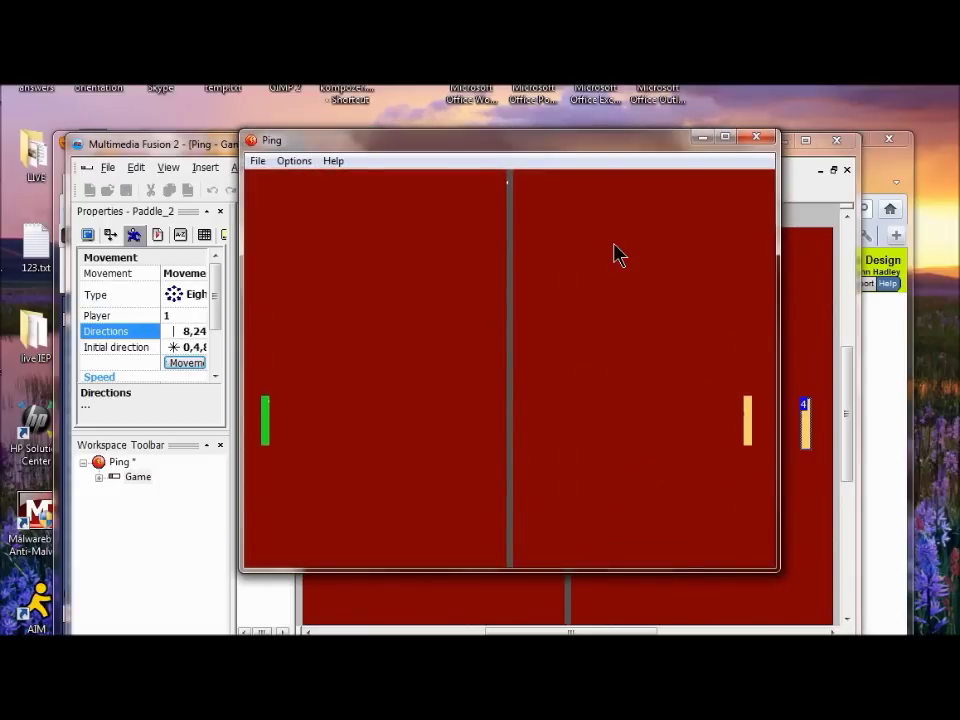
pyautogui.press('Up')
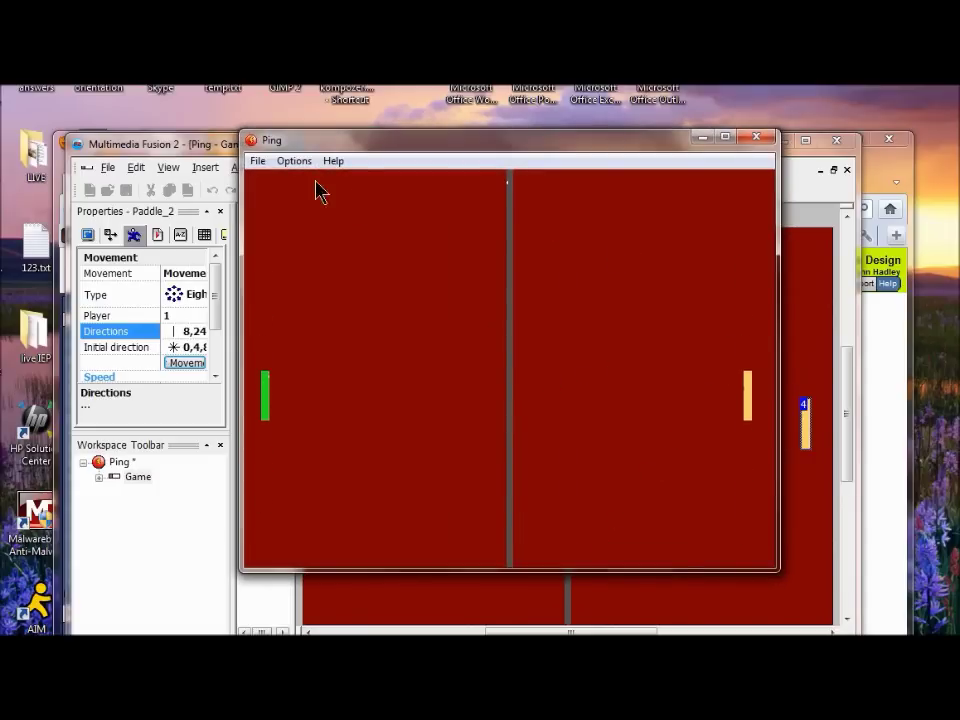
pyautogui.hotkey('alt', 'F4')
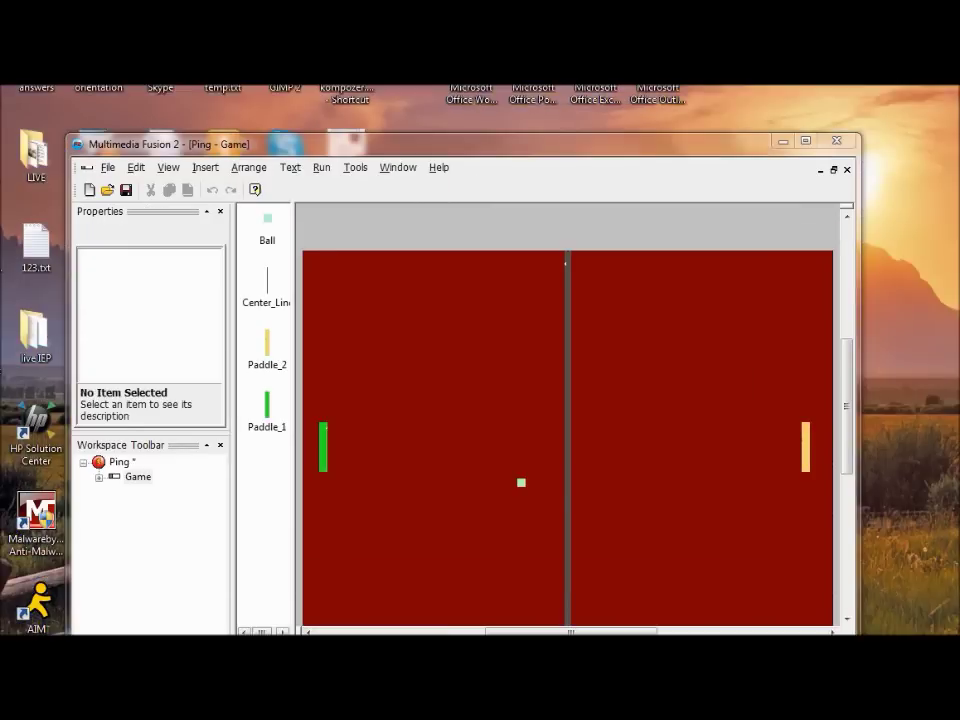
# Assign Paddle_2's movement to player 2.
pyautogui.click(806, 458)
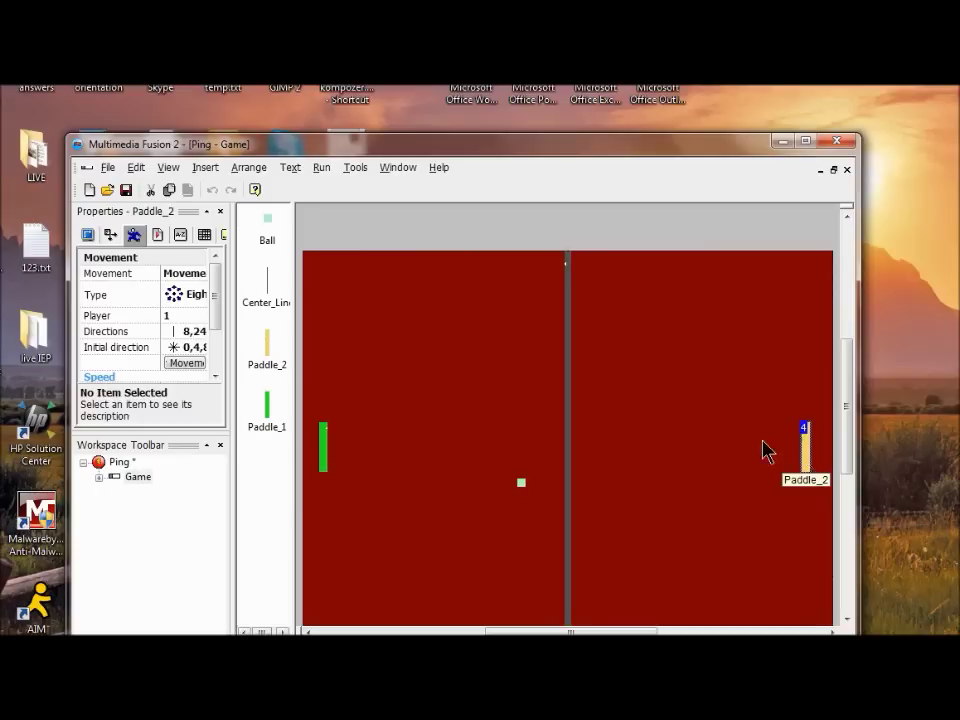
pyautogui.click(110, 316)
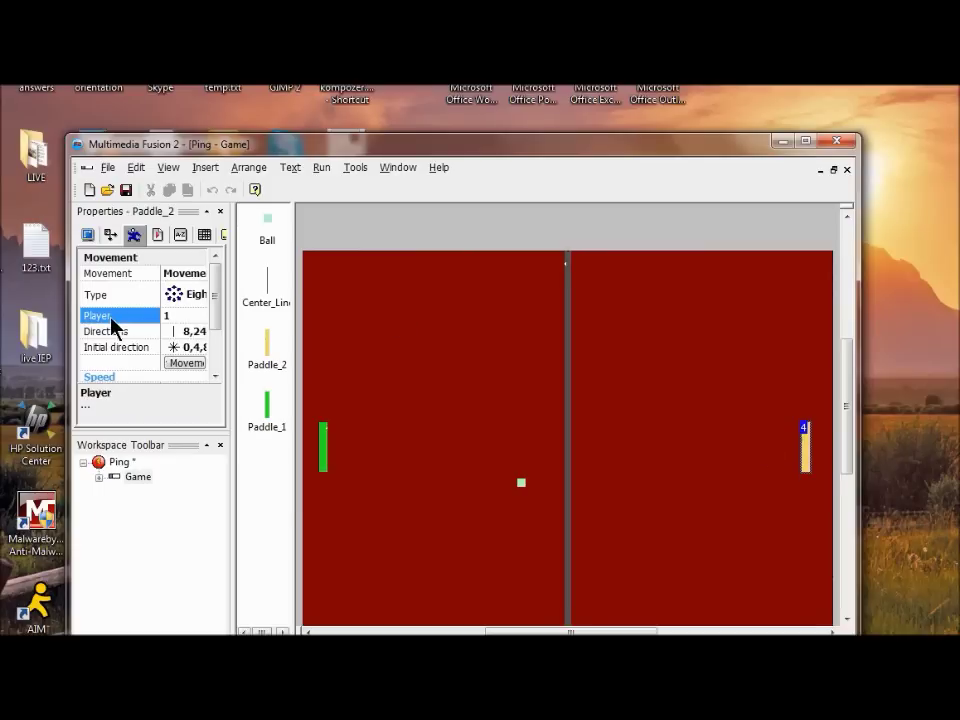
pyautogui.click(192, 317)
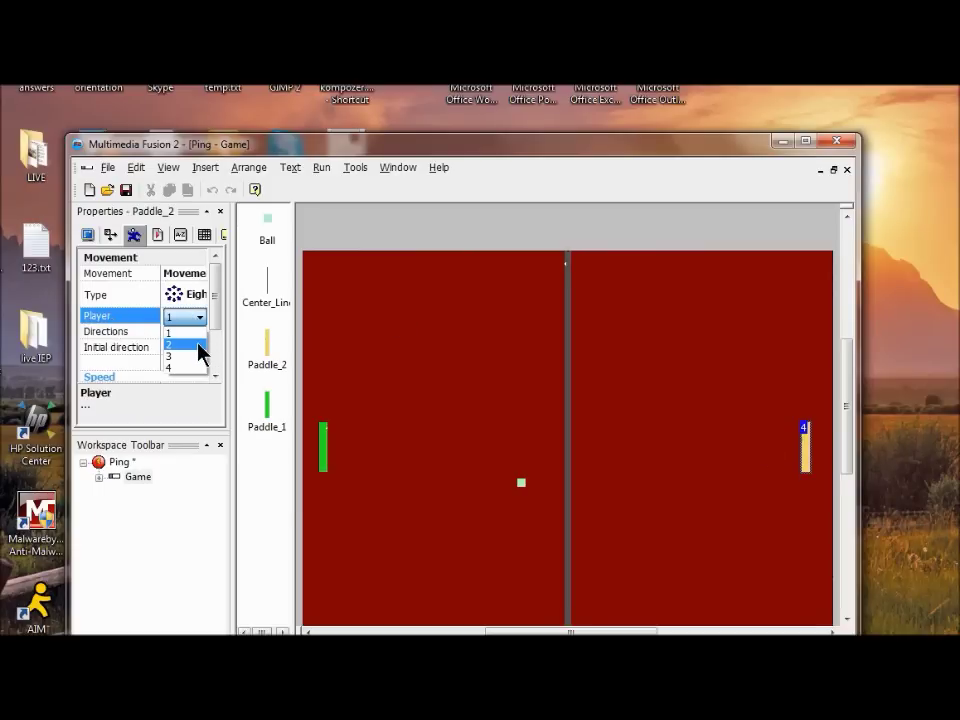
pyautogui.click(198, 344)
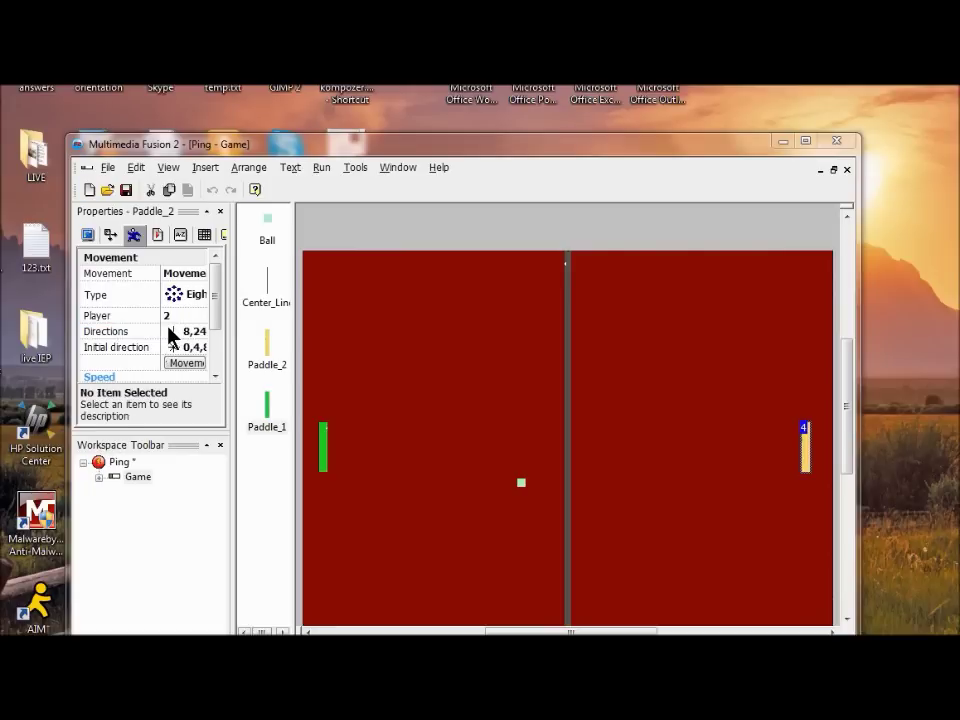
# In the Ping application's default controls, set player 1's keyboard to W for Up and S for Down.
pyautogui.click(119, 463)
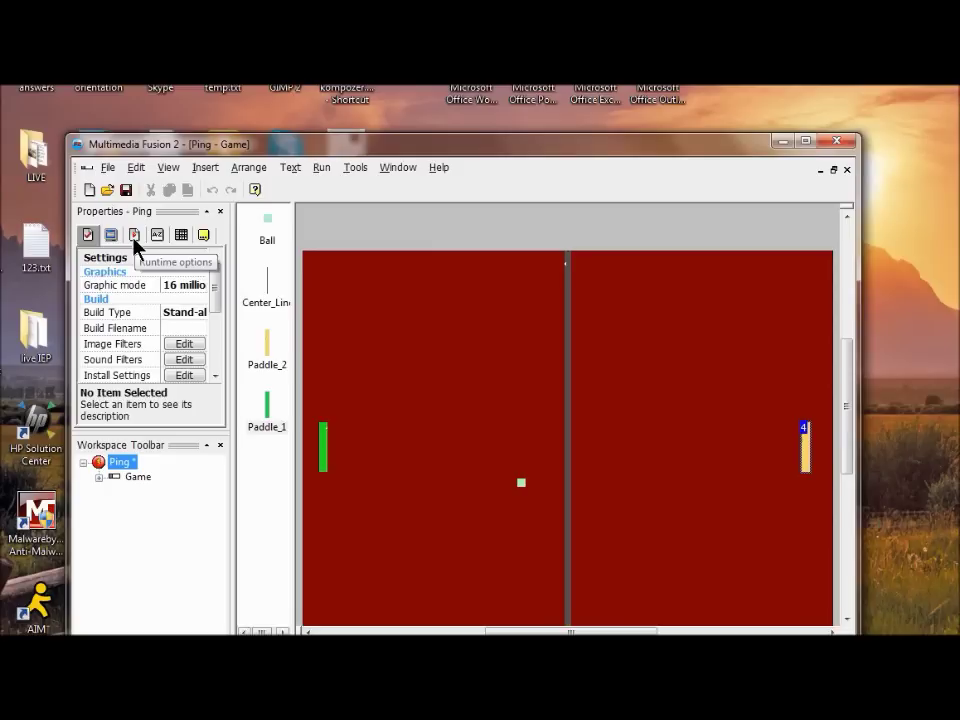
pyautogui.click(134, 236)
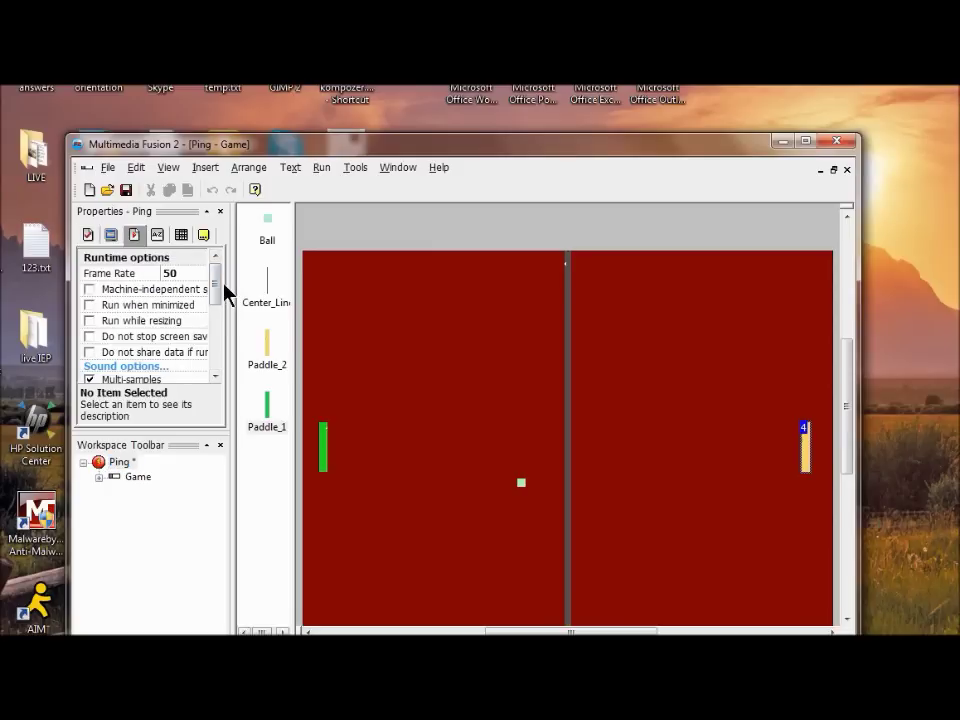
pyautogui.moveTo(214, 293); pyautogui.dragTo(216, 356)
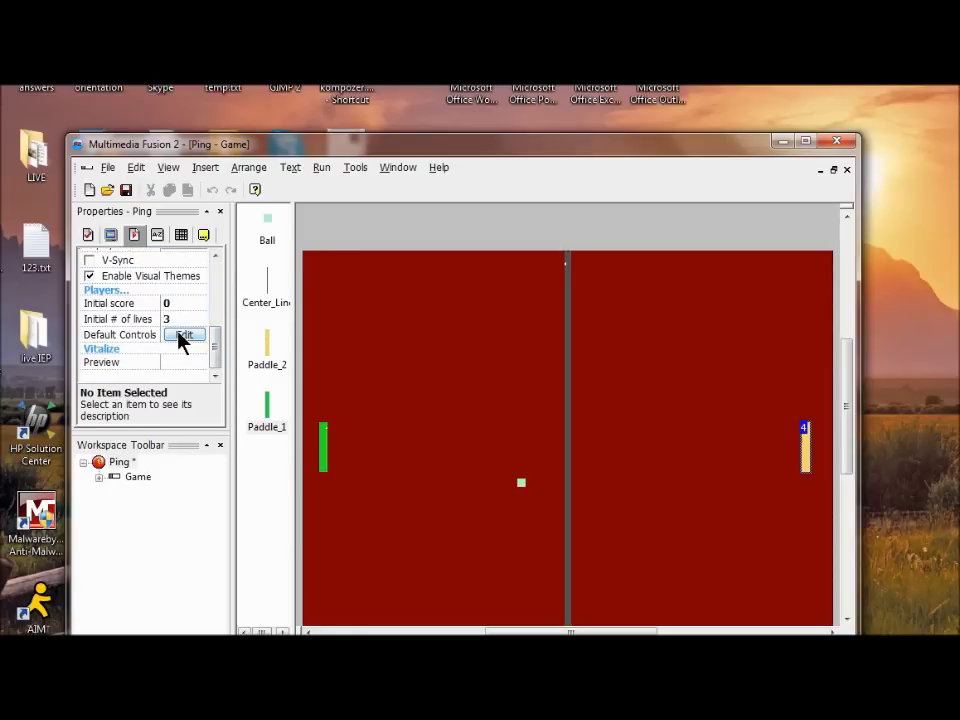
pyautogui.click(183, 336)
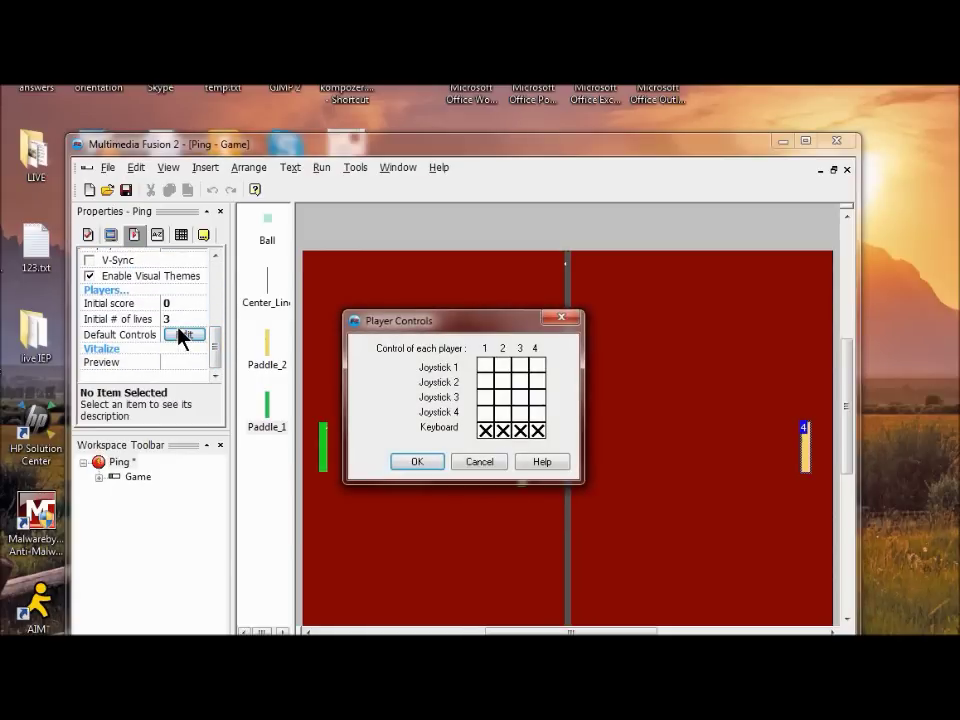
pyautogui.doubleClick(492, 436)
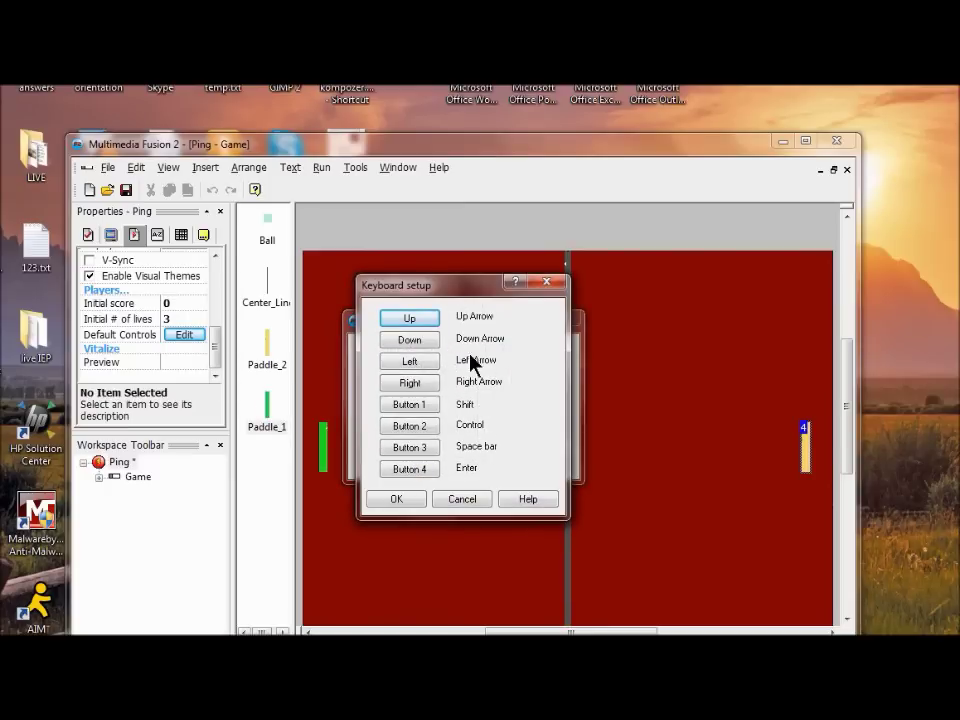
pyautogui.click(411, 319)
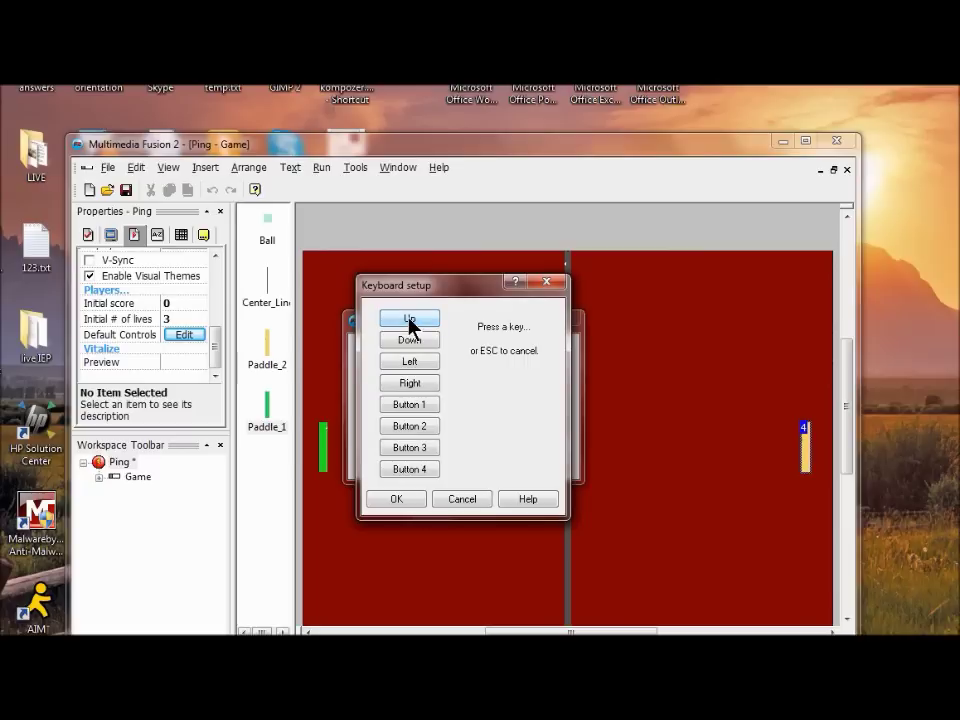
pyautogui.press('w')
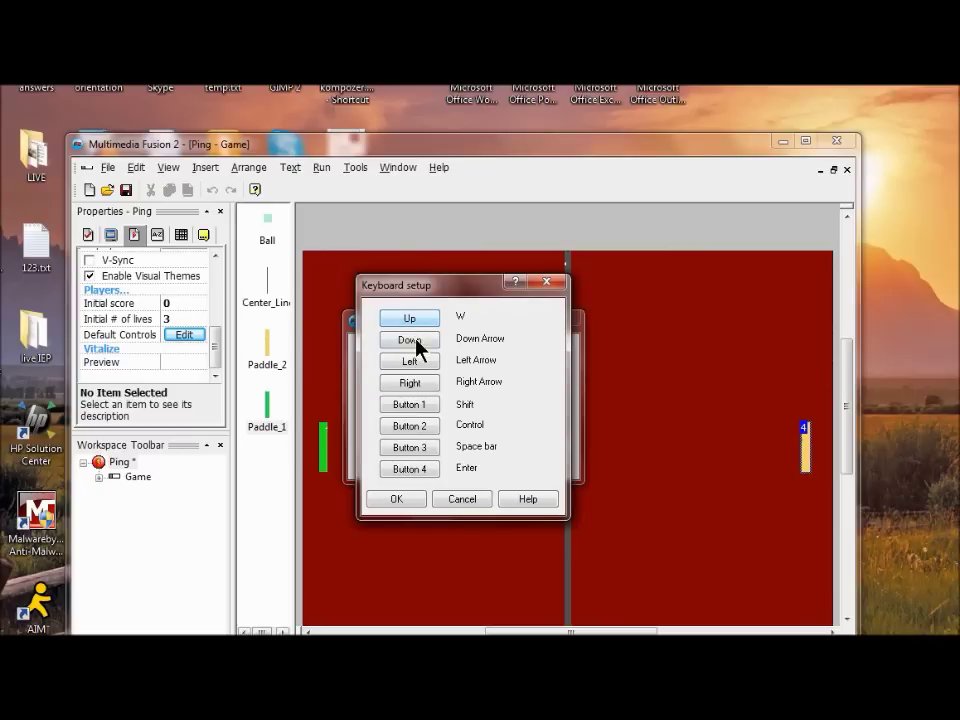
pyautogui.click(416, 341)
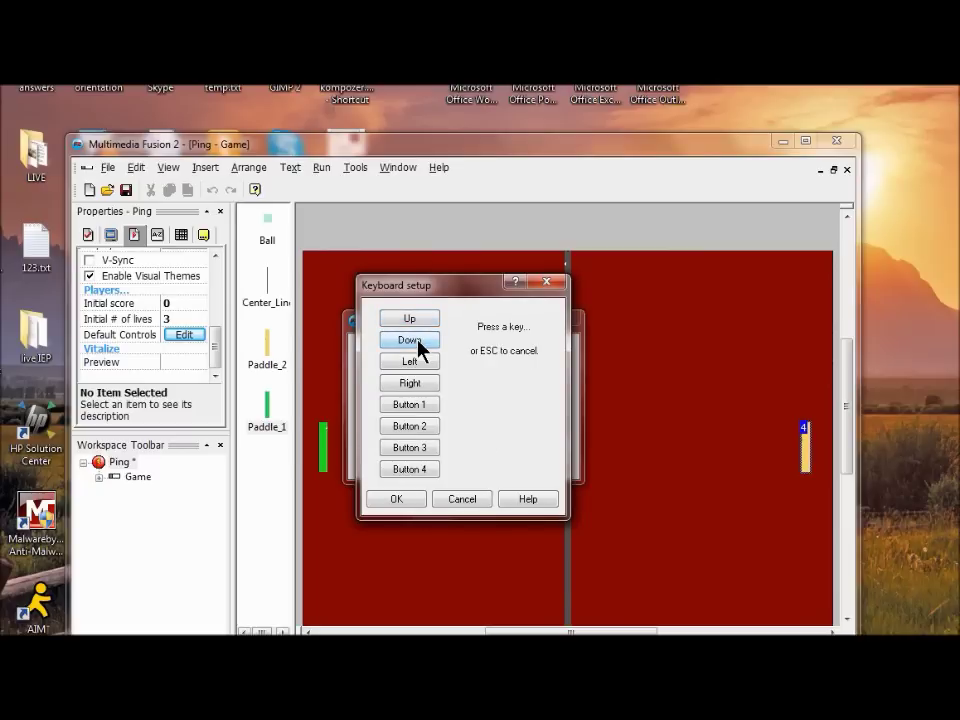
pyautogui.press('s')
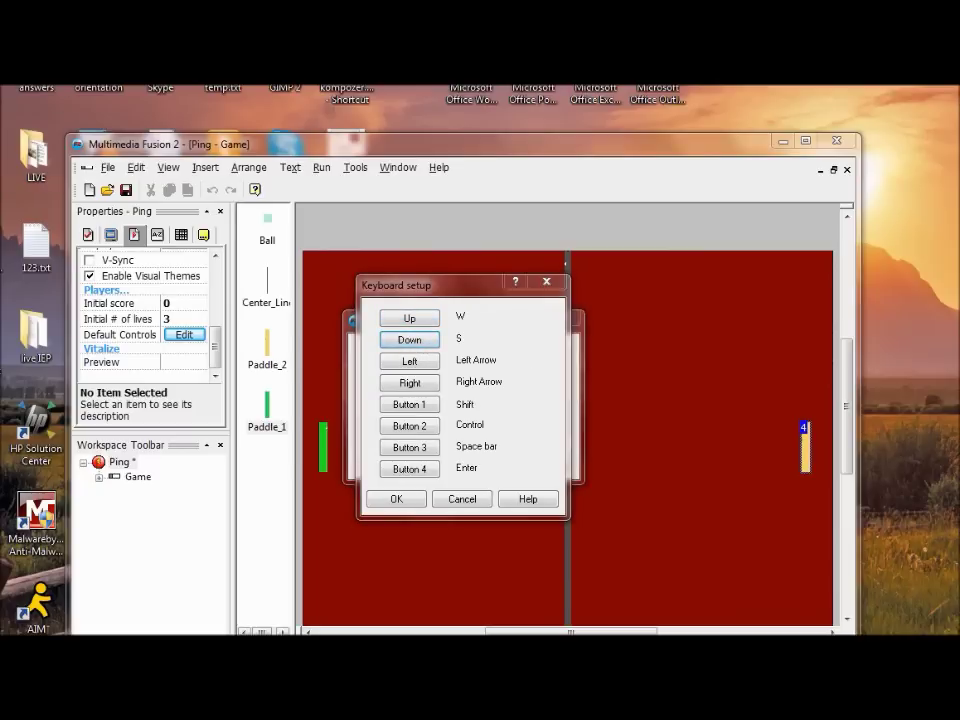
pyautogui.click(405, 505)
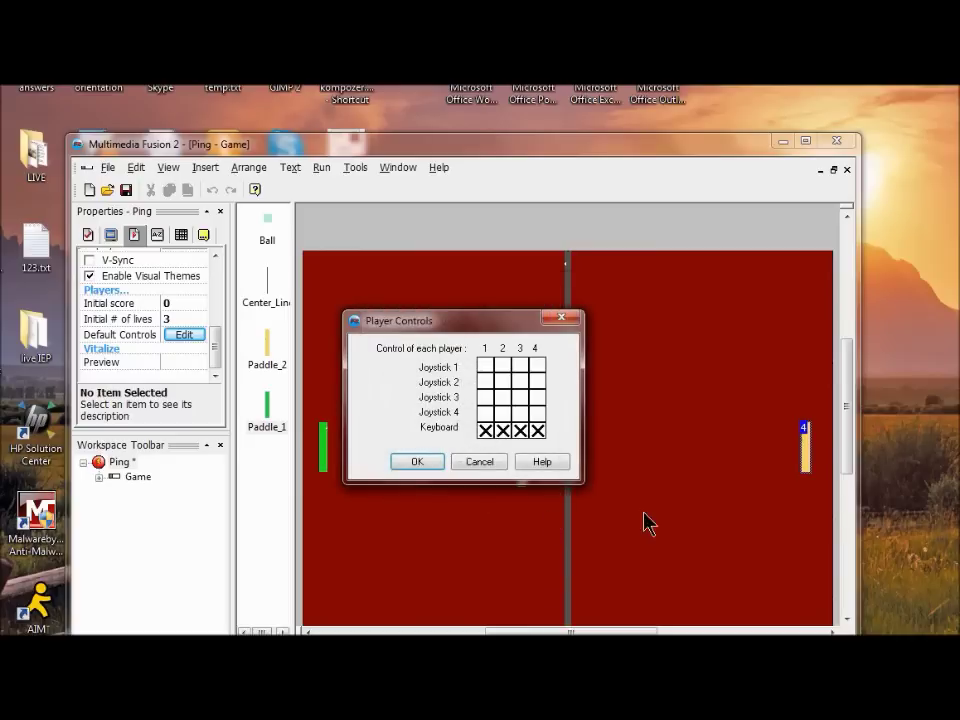
pyautogui.click(418, 465)
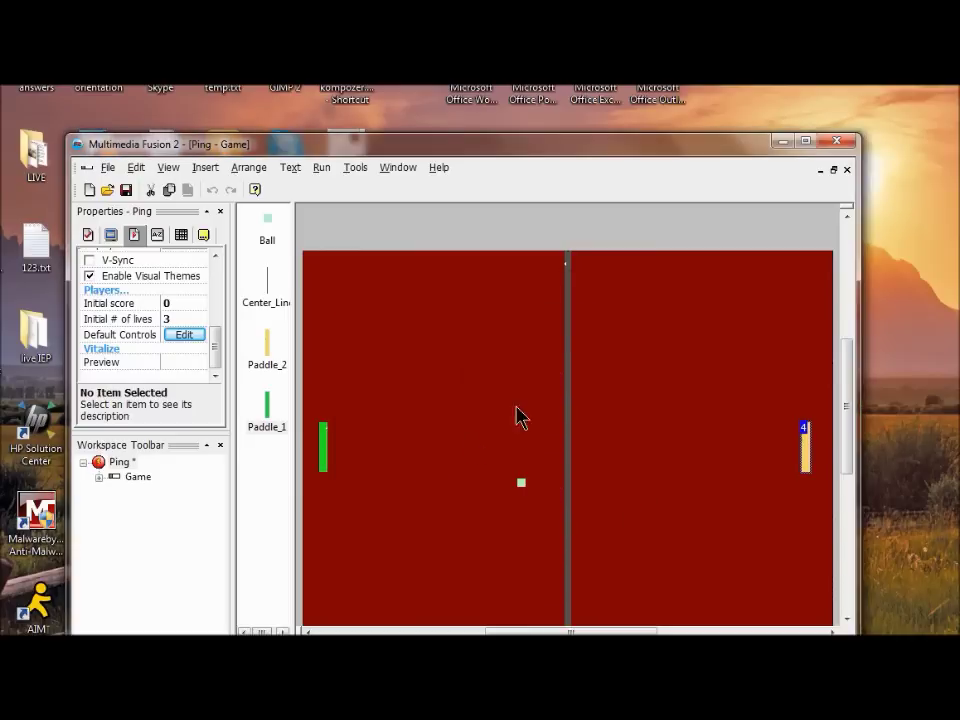
# Run the Ping application to test moving Paddle_1 with W and S and Paddle_2 with the arrow controls, and run it once more.
pyautogui.click(325, 170)
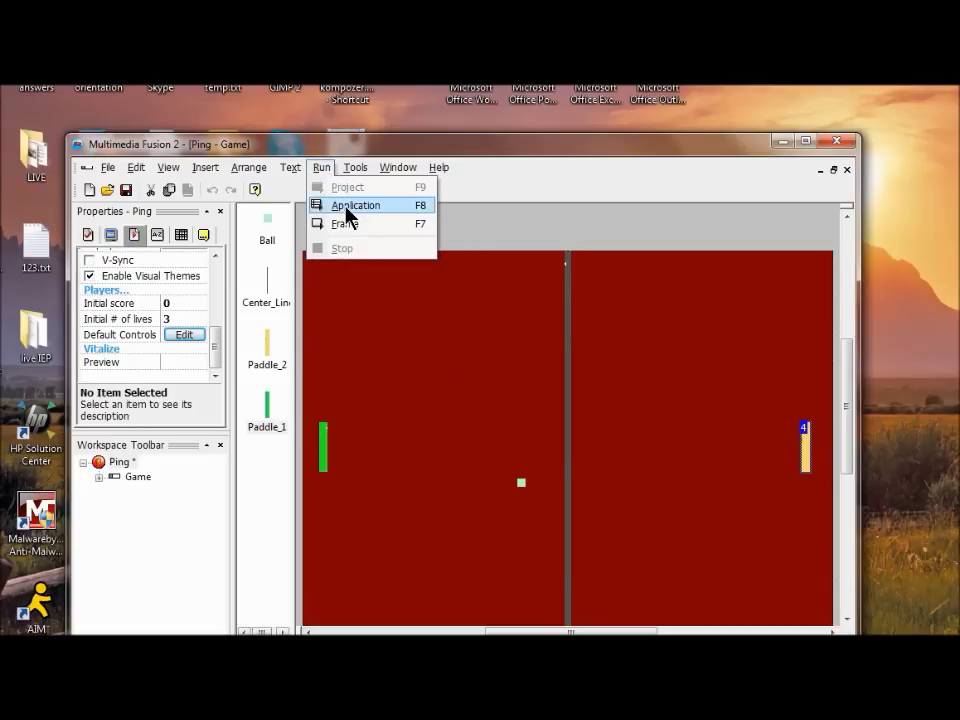
pyautogui.click(346, 208)
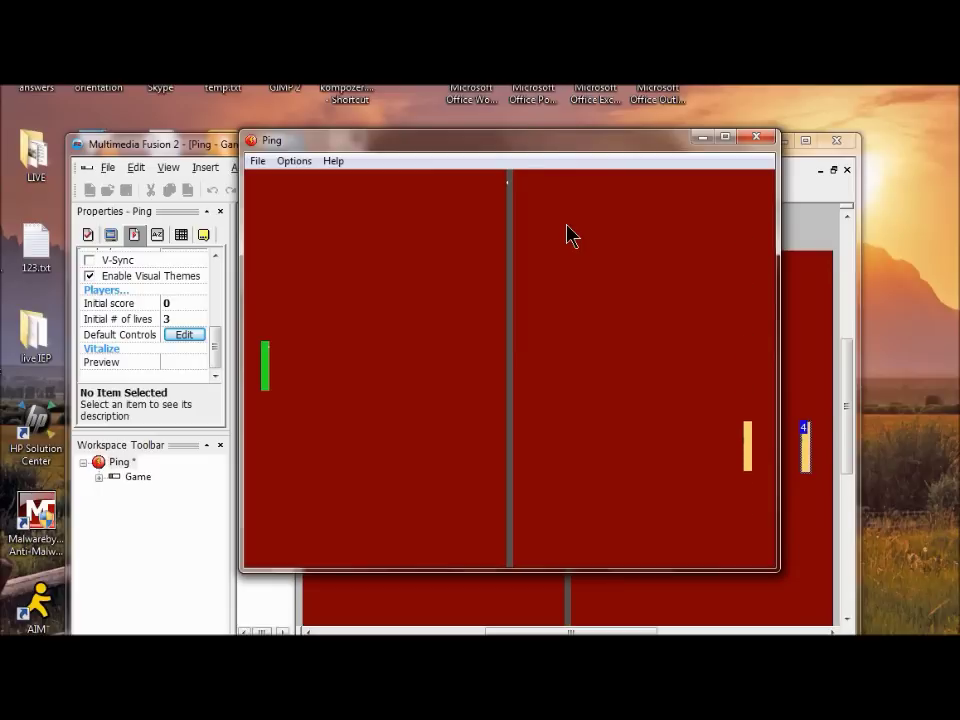
pyautogui.press('Up')
pyautogui.press('w')
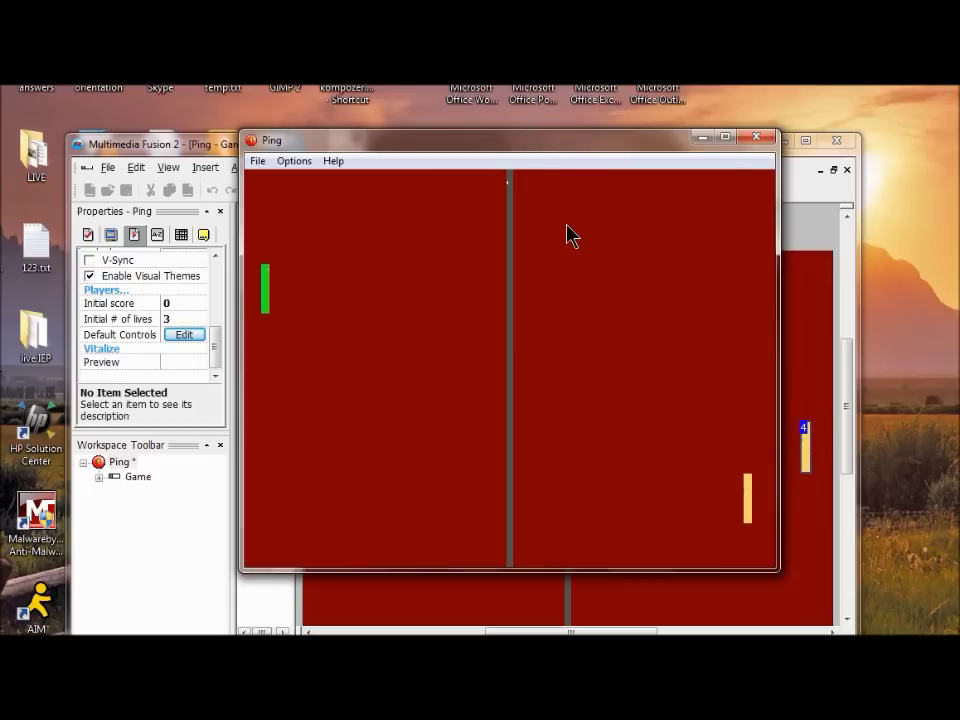
pyautogui.press('s')
pyautogui.hotkey('alt', 'Tab')
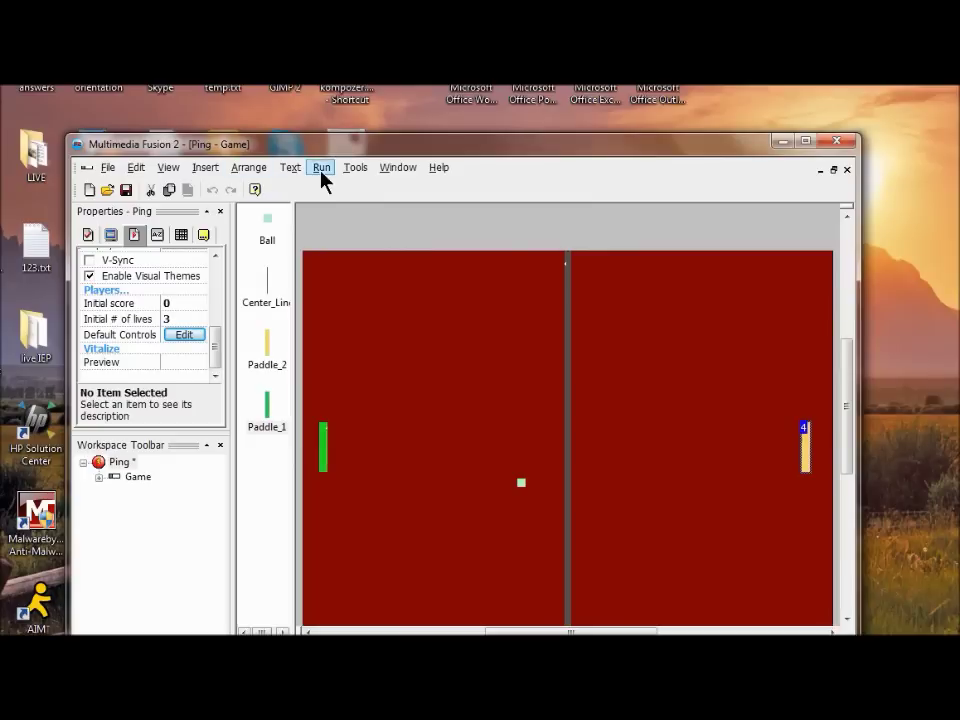
pyautogui.click(322, 168)
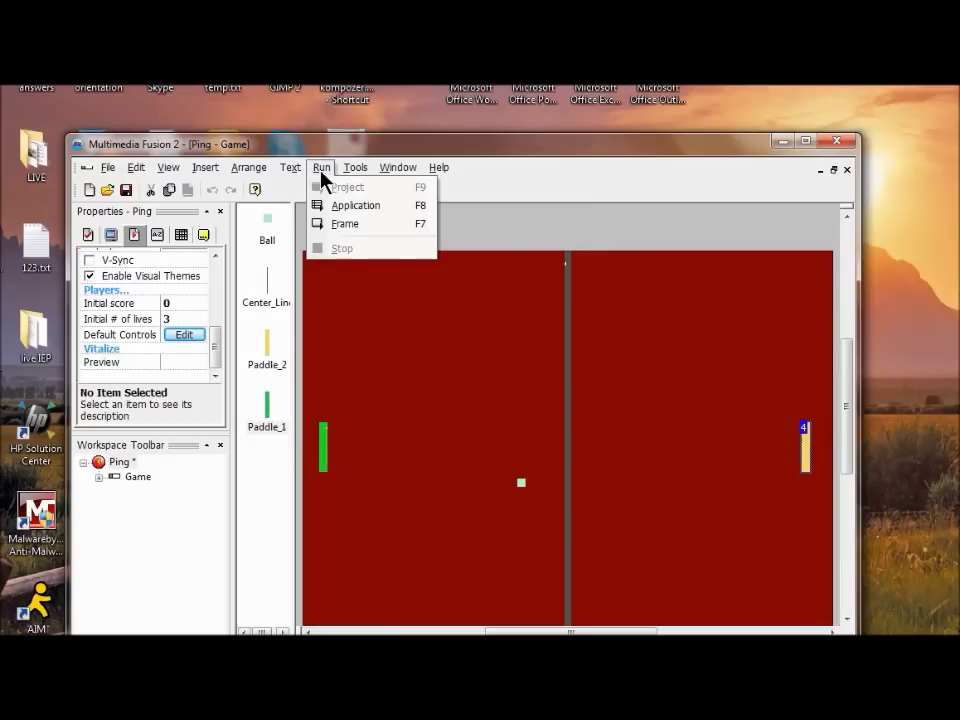
pyautogui.click(337, 202)
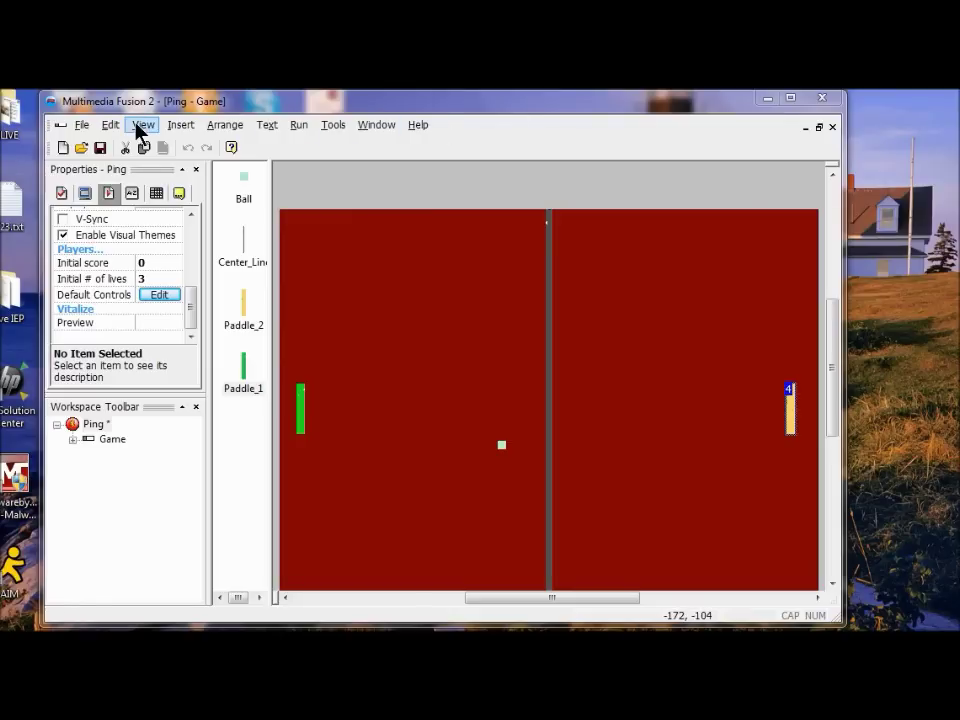
# In the Event Editor, add a condition testing whether Paddle_1 leaves the frame area at the top or bottom.
pyautogui.click(142, 127)
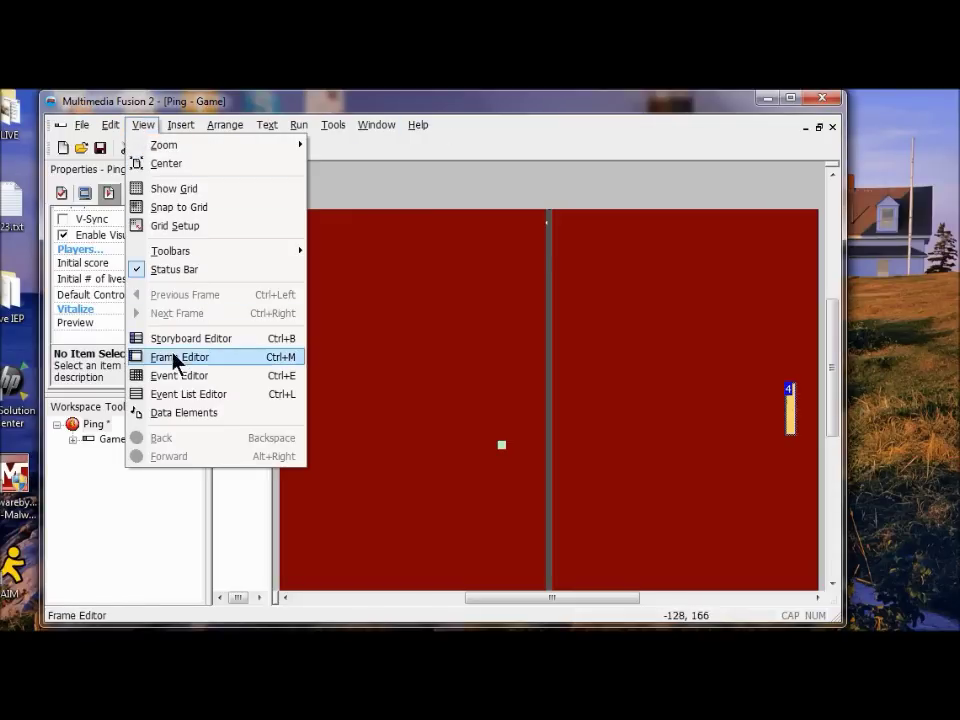
pyautogui.click(174, 376)
pyautogui.click(312, 260)
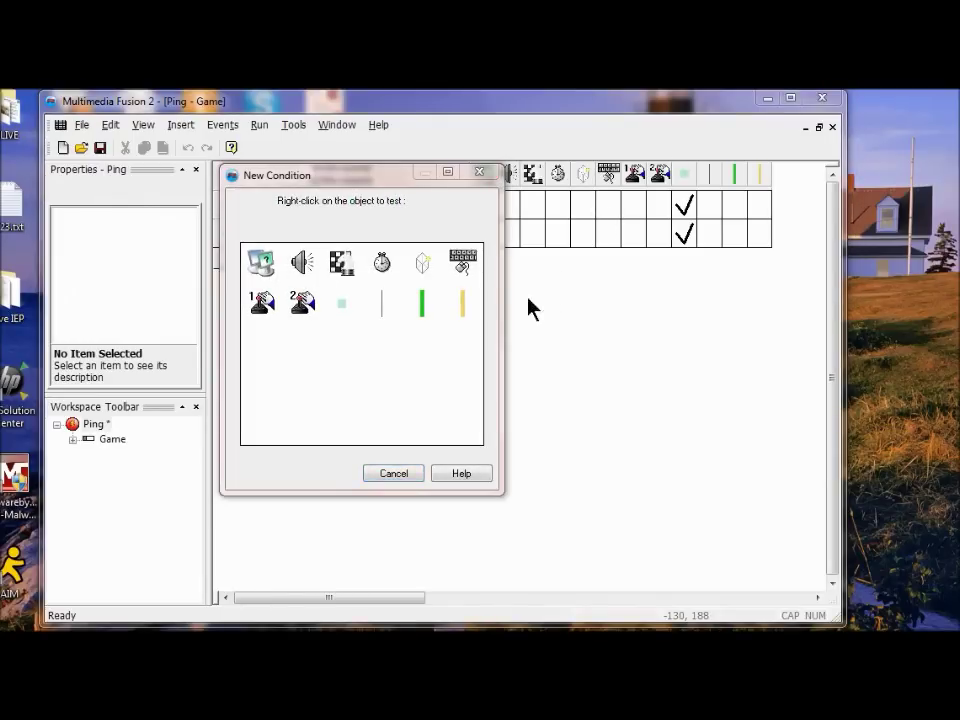
pyautogui.rightClick(424, 312)
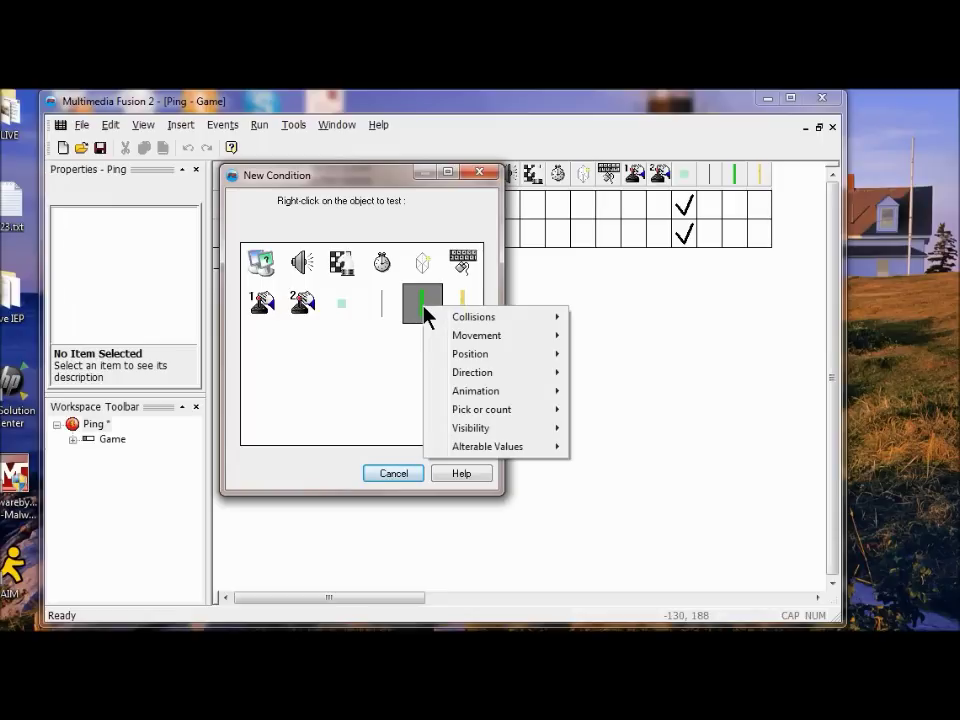
pyautogui.moveTo(488, 356)
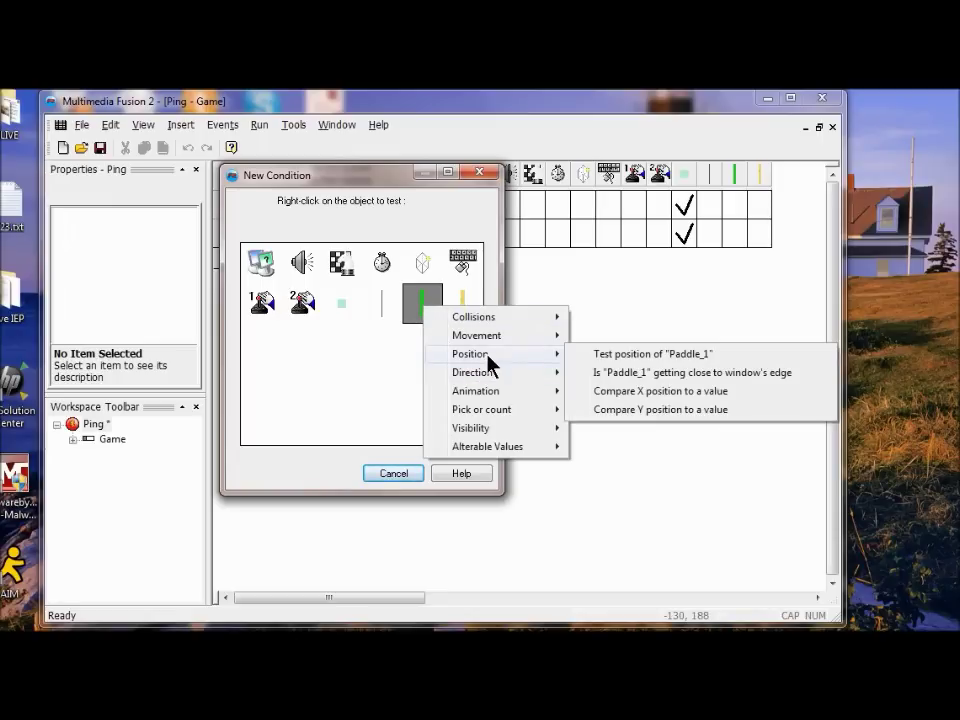
pyautogui.click(606, 358)
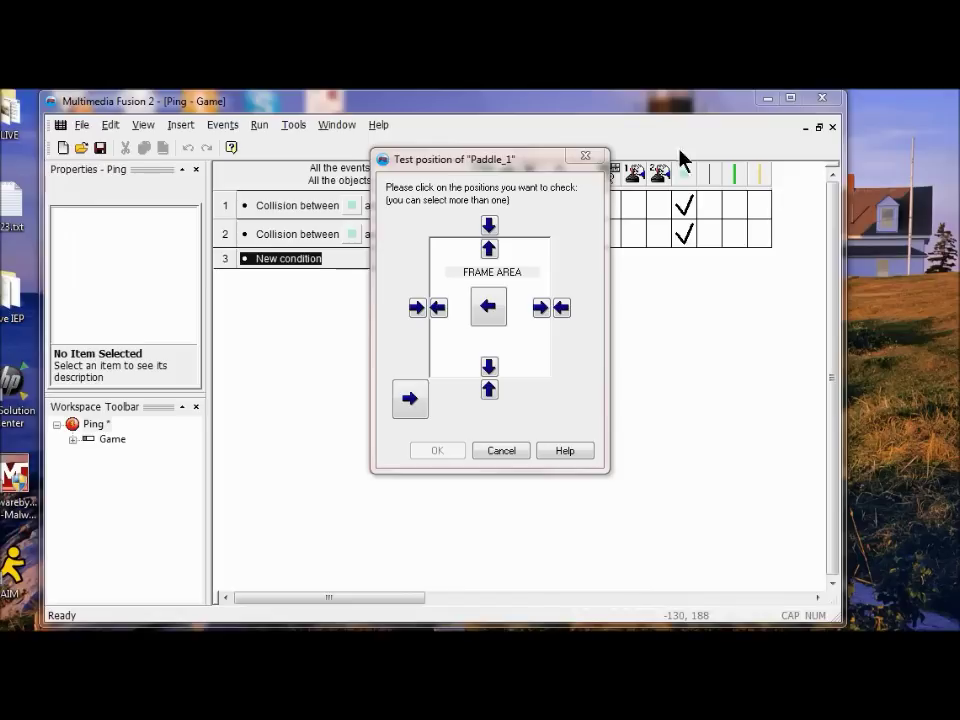
pyautogui.click(488, 248)
pyautogui.click(488, 248)
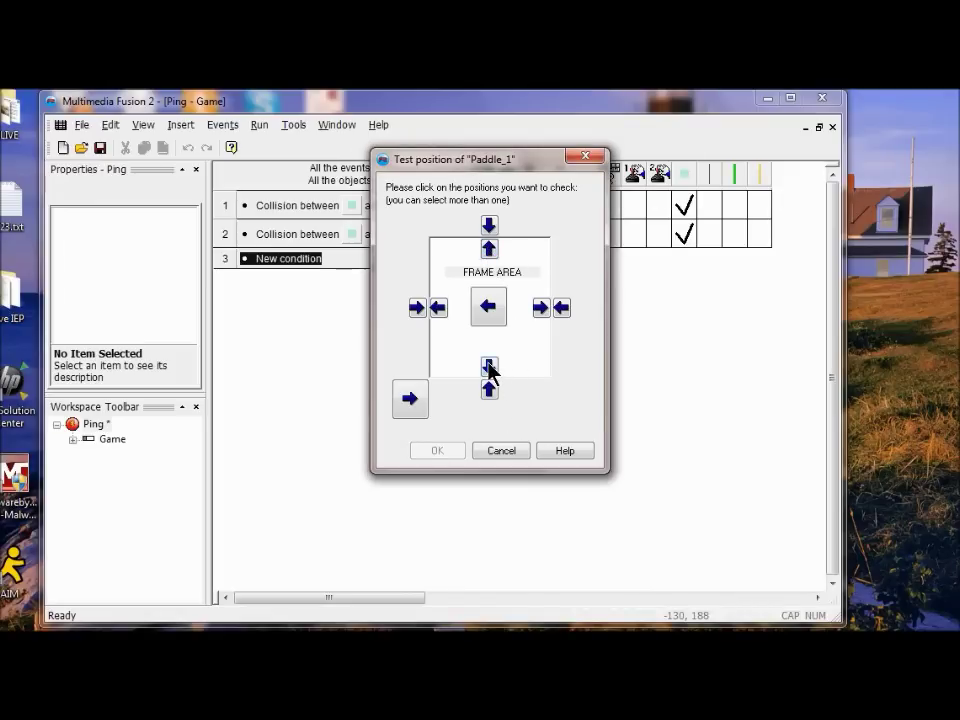
pyautogui.click(489, 367)
pyautogui.click(492, 251)
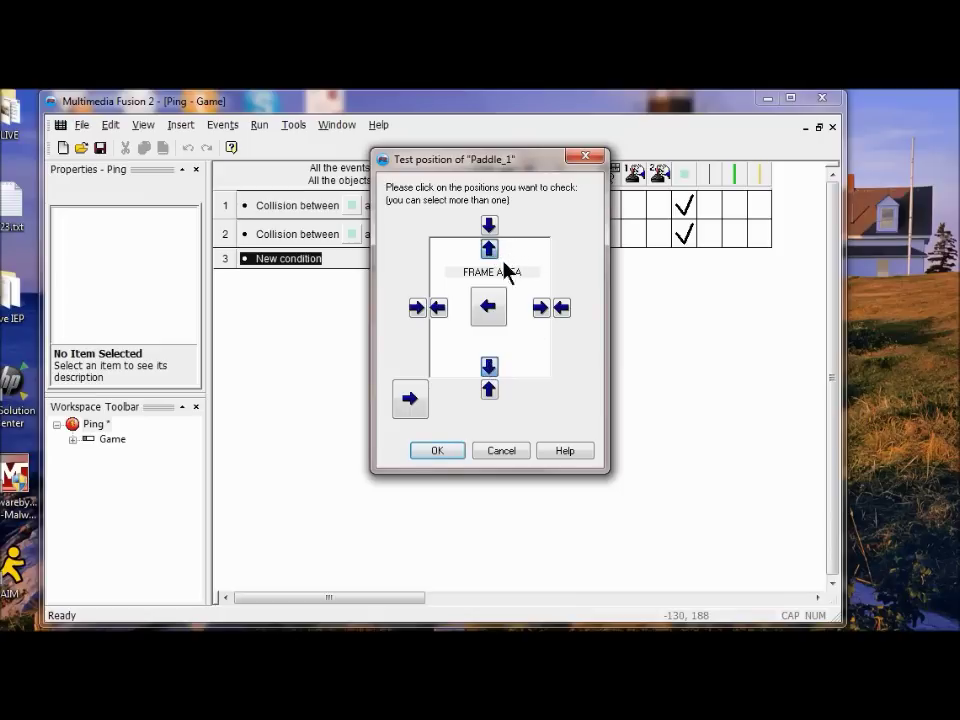
pyautogui.click(442, 452)
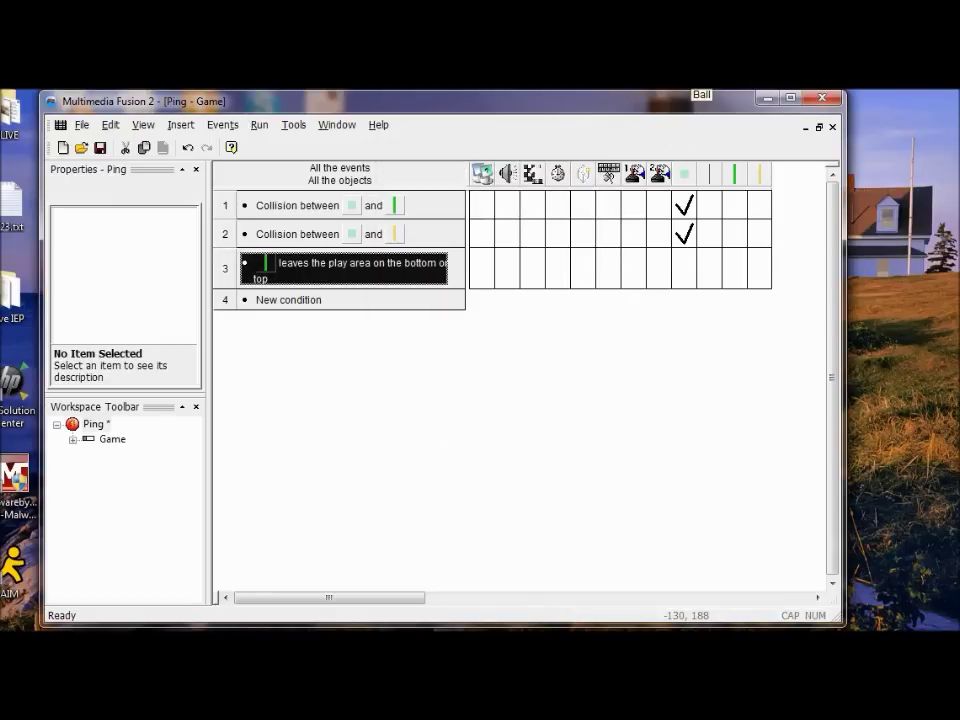
# Add a condition testing whether Paddle_2 leaves the frame area at the top or bottom.
pyautogui.click(316, 300)
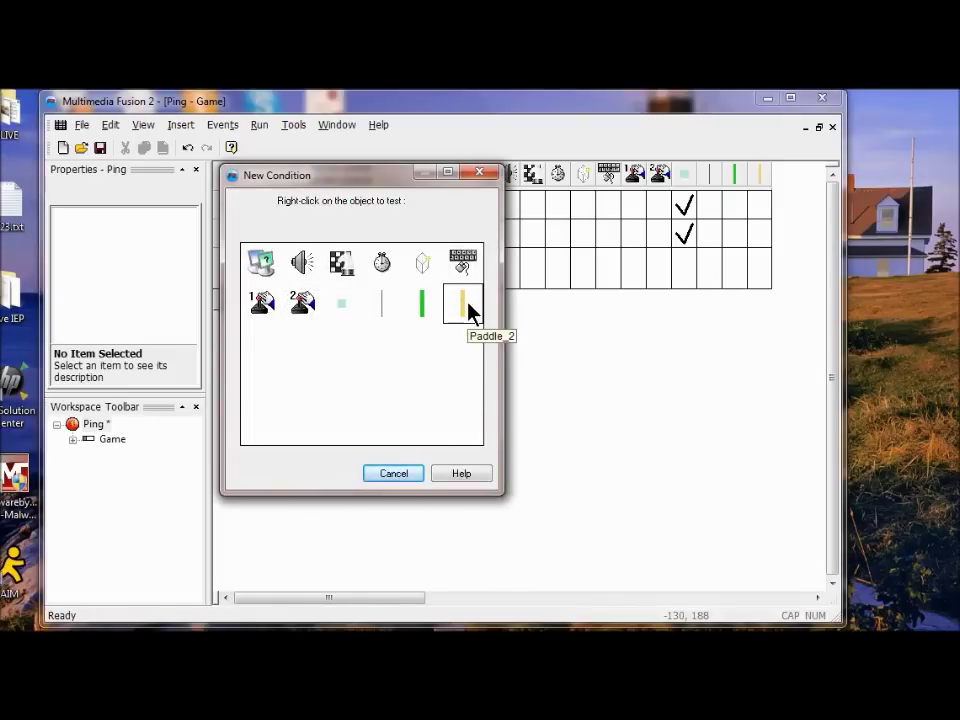
pyautogui.click(469, 305)
pyautogui.rightClick(460, 303)
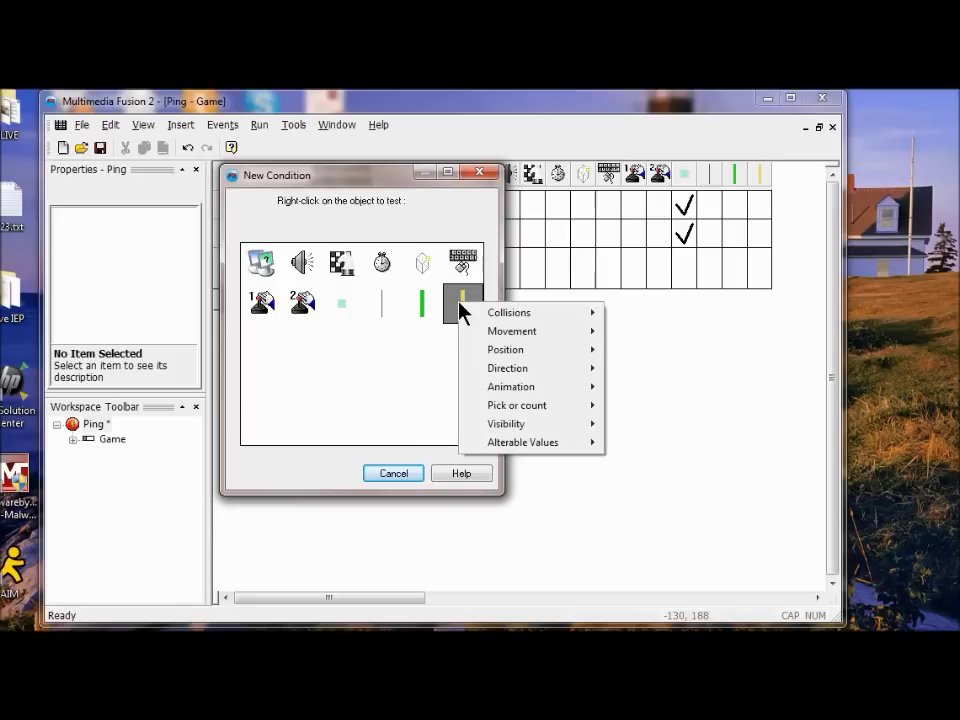
pyautogui.moveTo(481, 350)
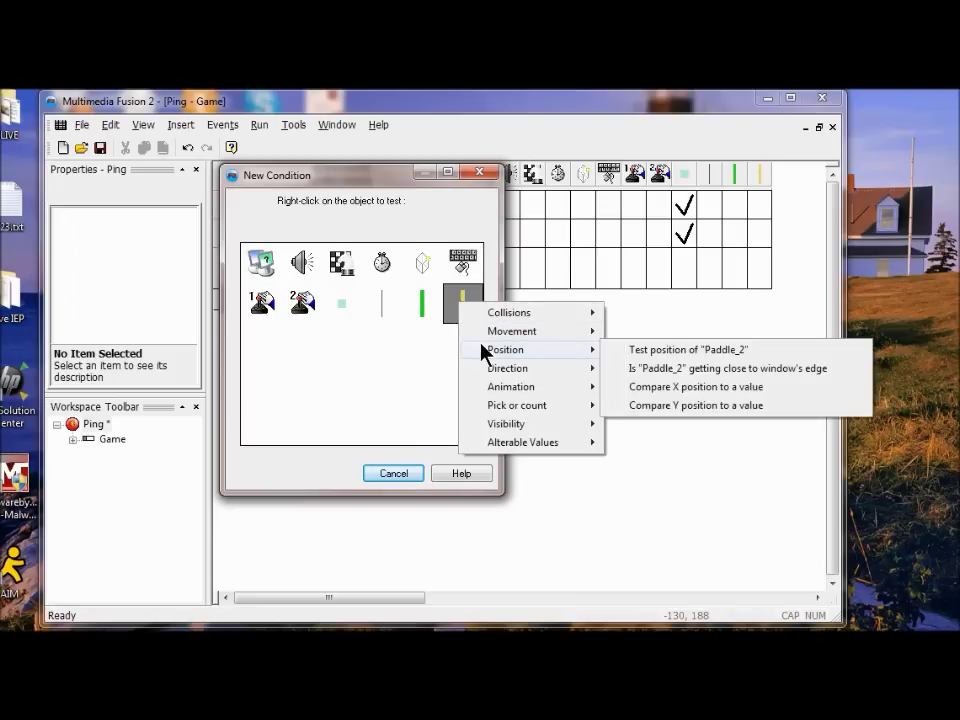
pyautogui.click(655, 358)
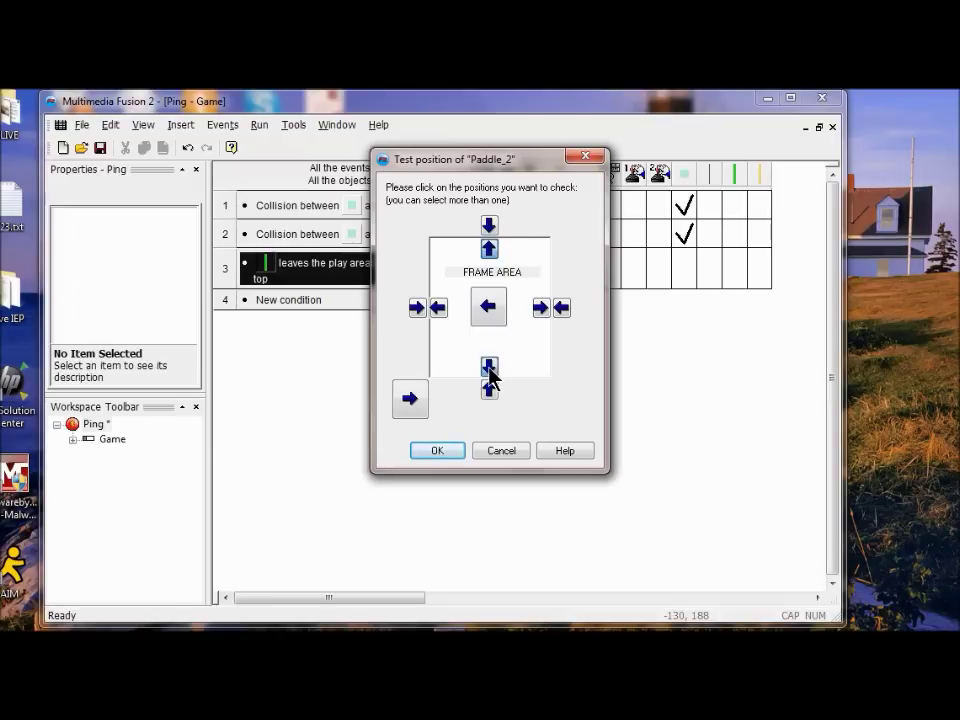
pyautogui.click(438, 451)
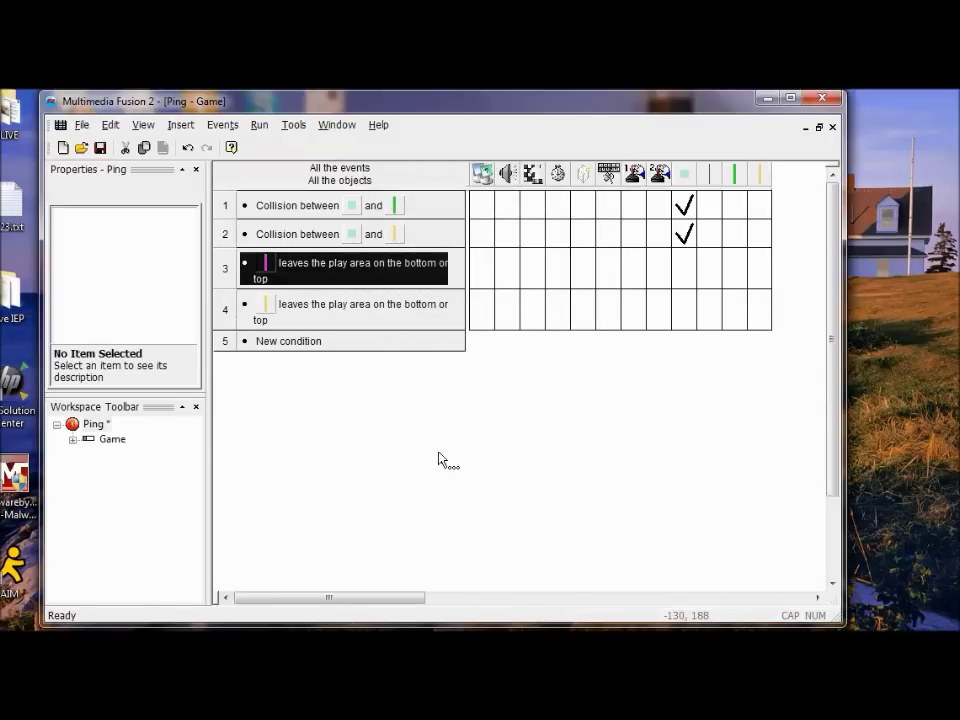
# Assign the Bounce movement action to Paddle_1 in event 3 and to Paddle_2 in event 4.
pyautogui.click(737, 272)
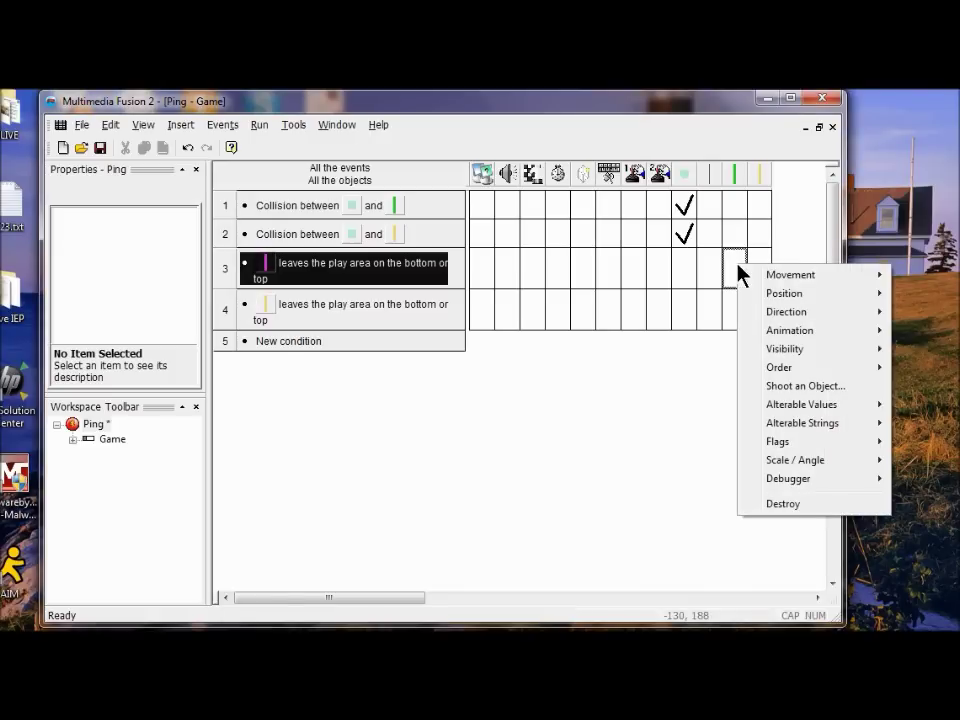
pyautogui.moveTo(742, 275)
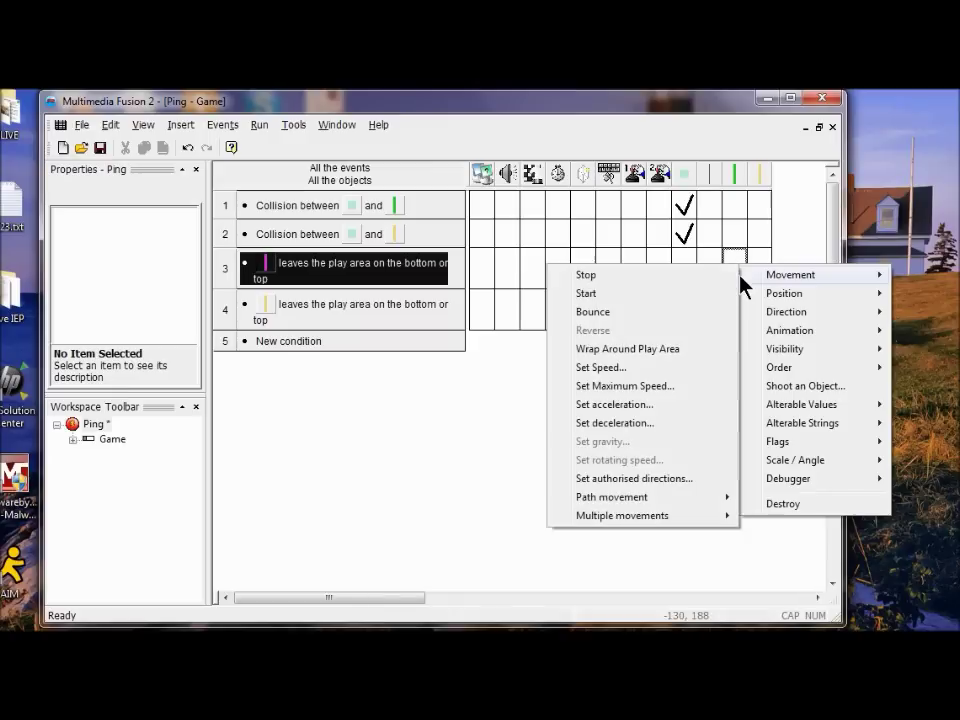
pyautogui.click(678, 313)
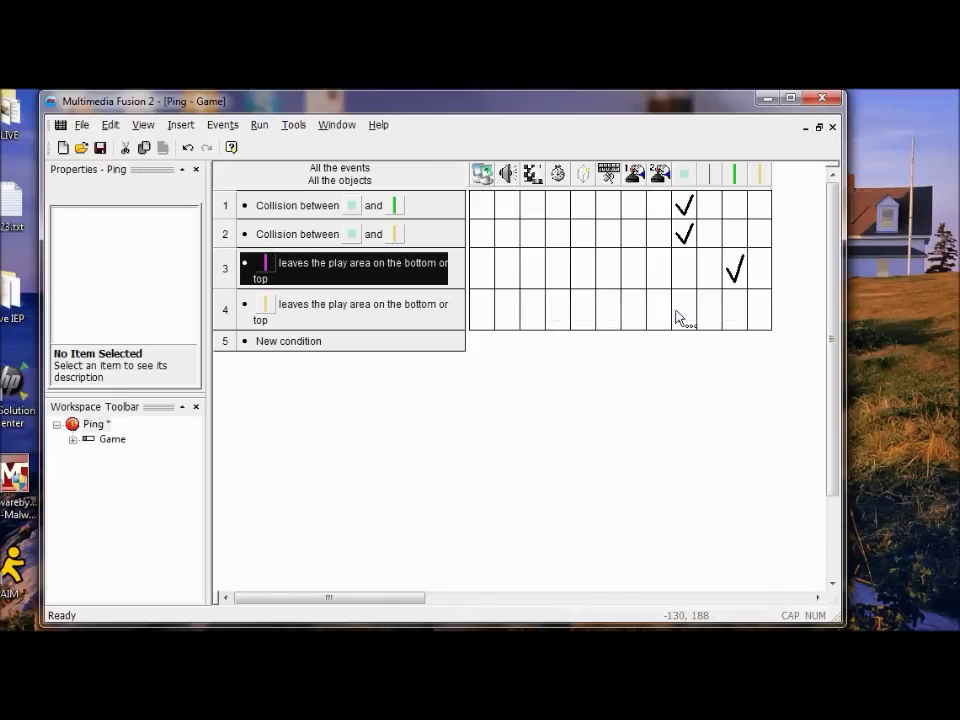
pyautogui.click(757, 315)
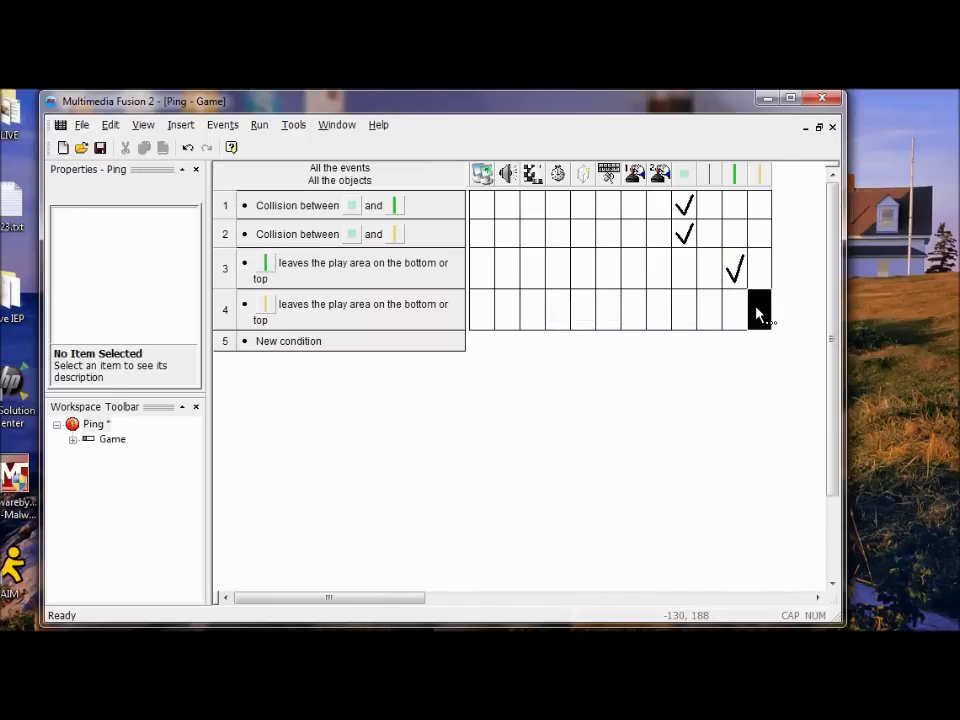
pyautogui.click(757, 315)
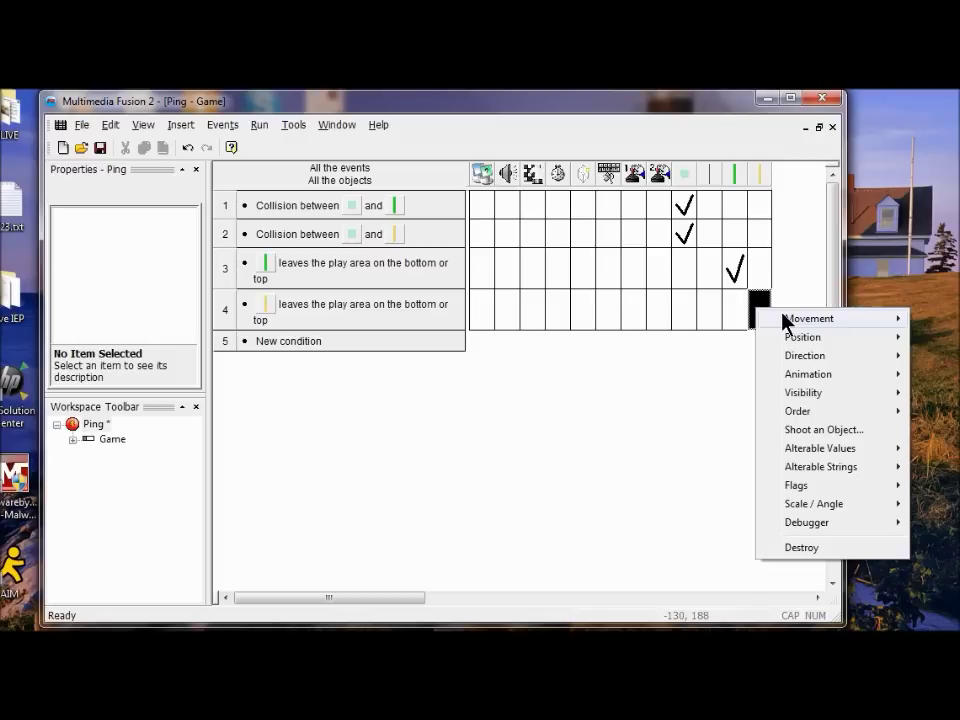
pyautogui.moveTo(785, 319)
pyautogui.click(685, 362)
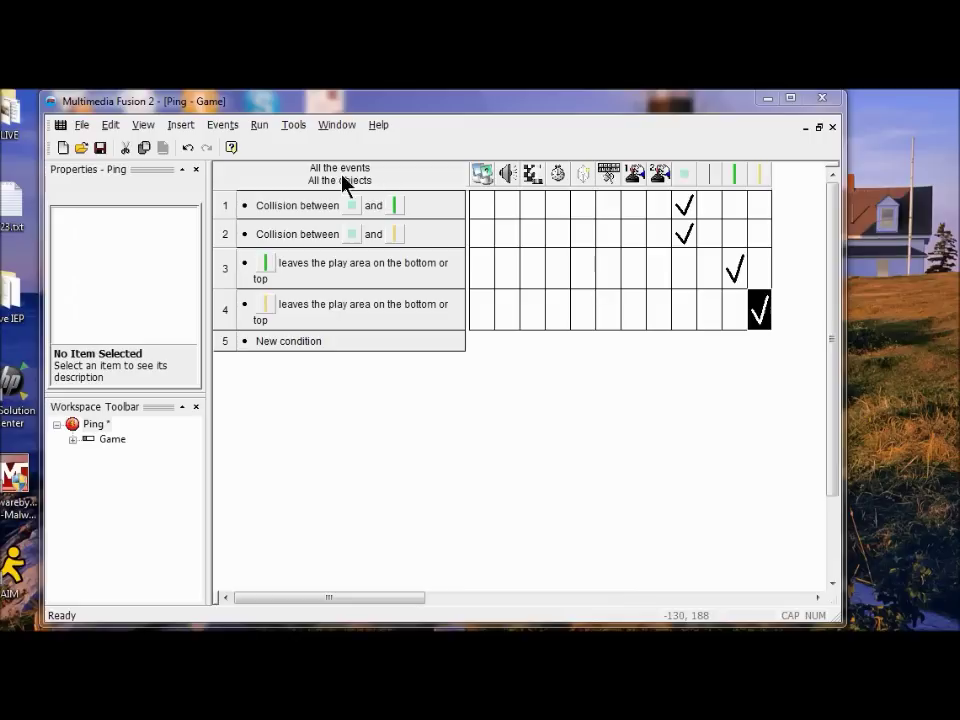
# Run the Ping application, move both paddles up and down to test them at the play area's edges, and quit it.
pyautogui.click(259, 128)
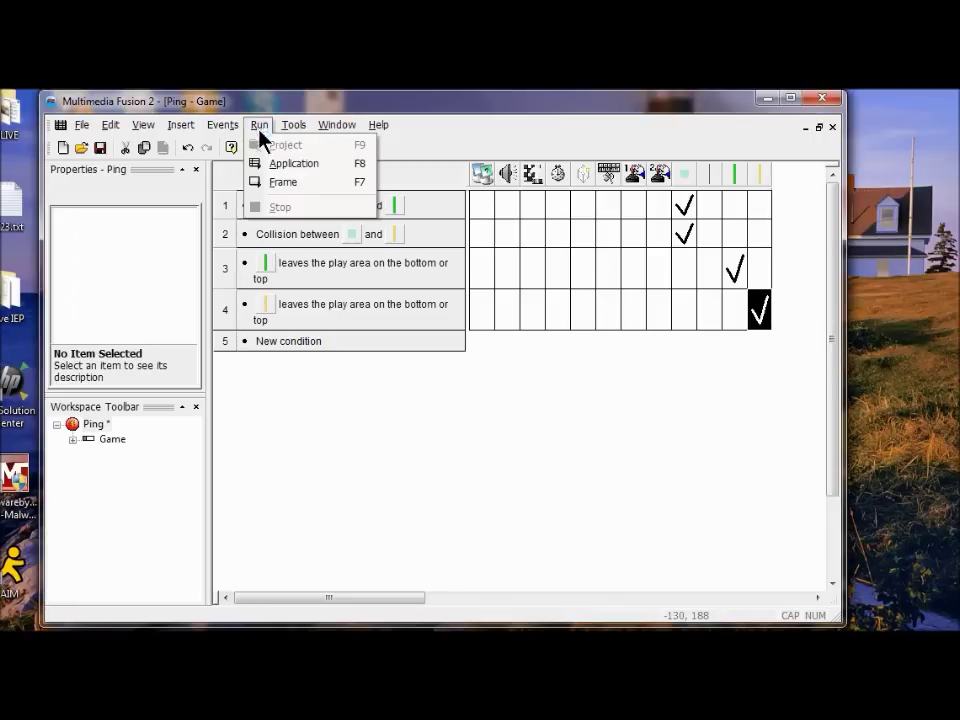
pyautogui.click(306, 164)
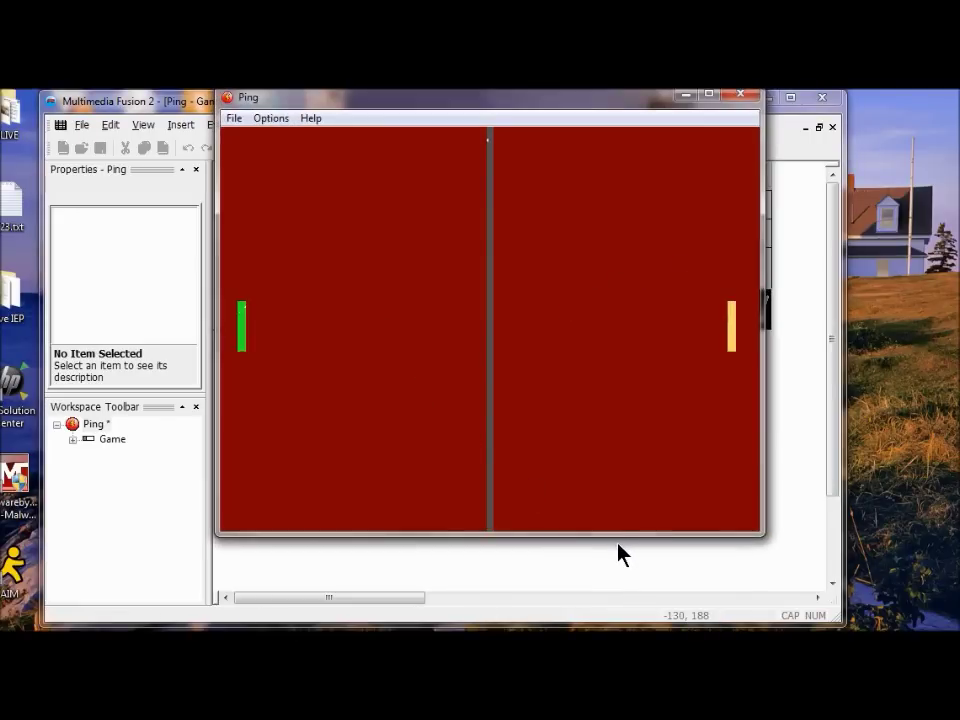
pyautogui.press('Up')
pyautogui.press('Down')
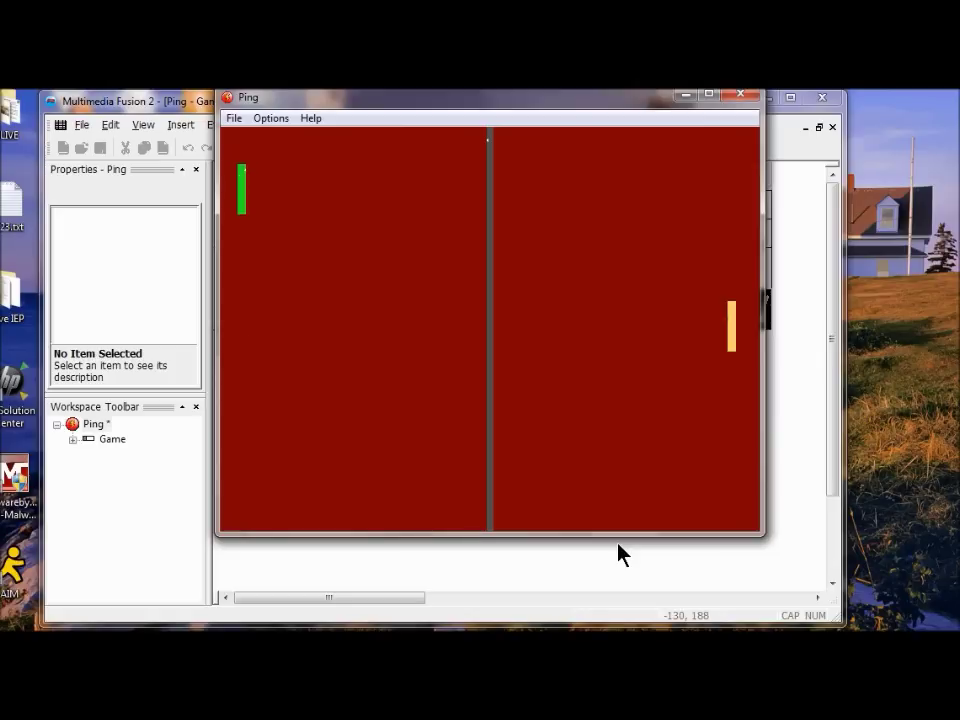
pyautogui.press('Down')
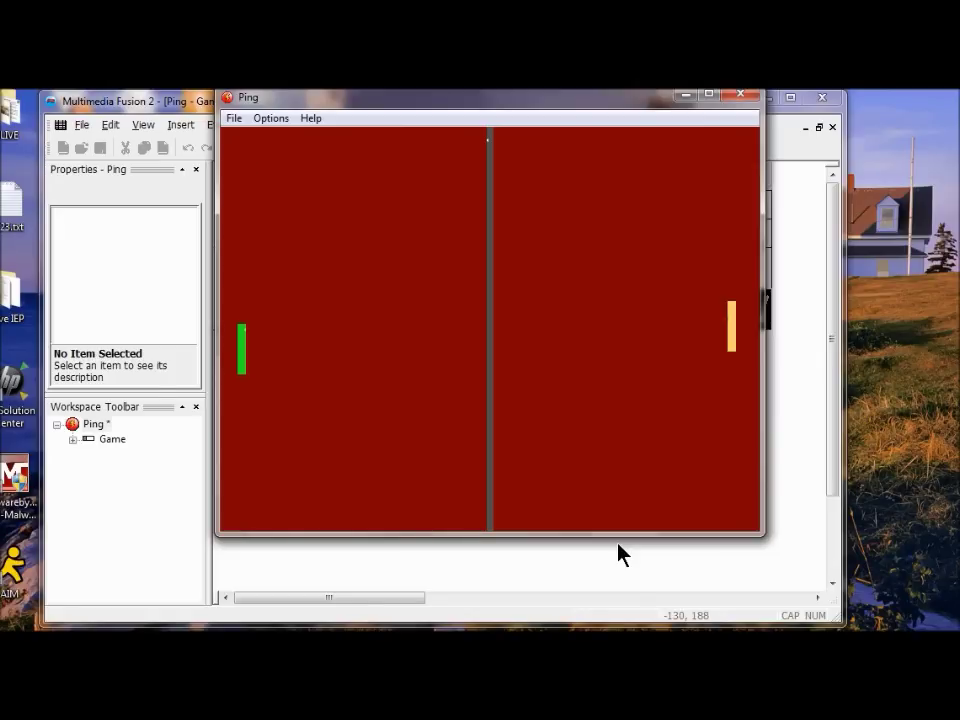
pyautogui.press('Down')
pyautogui.press('w')
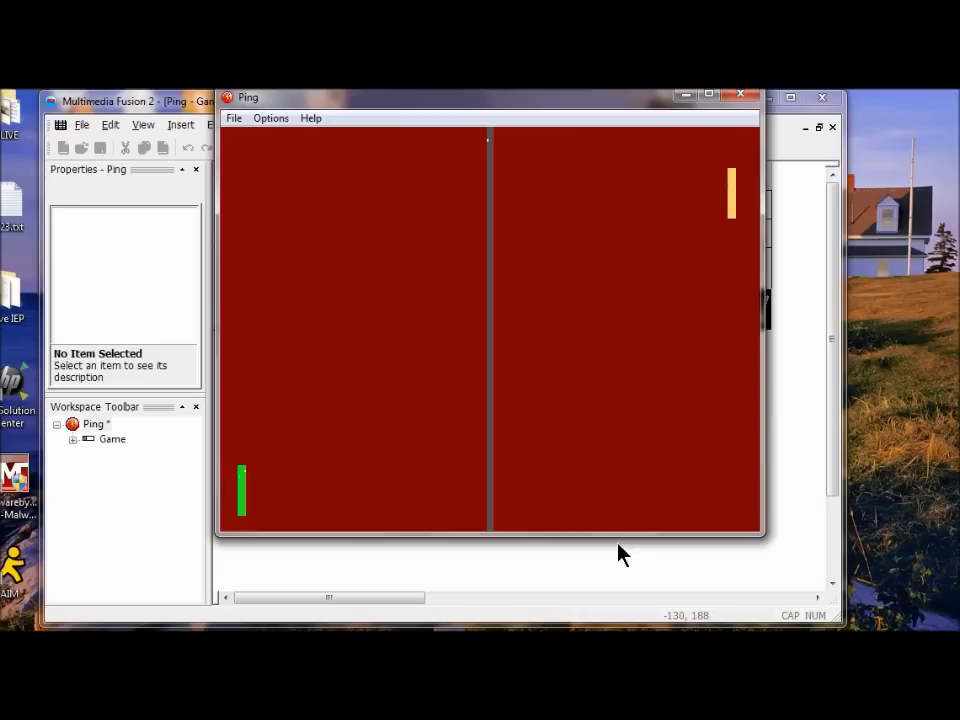
pyautogui.press('s')
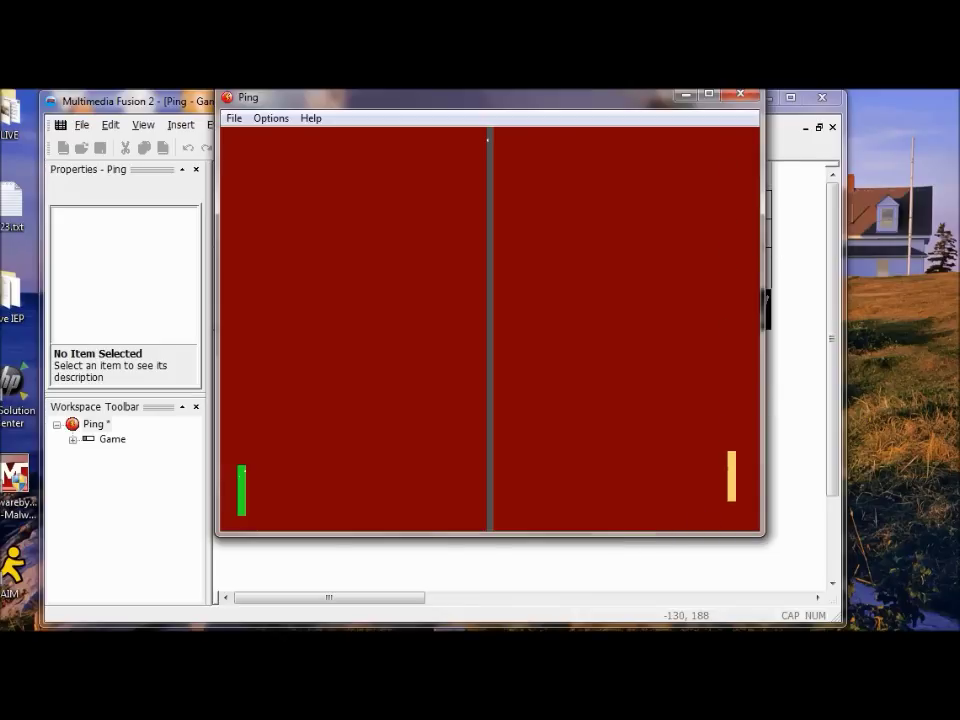
pyautogui.hotkey('alt', 'F4')
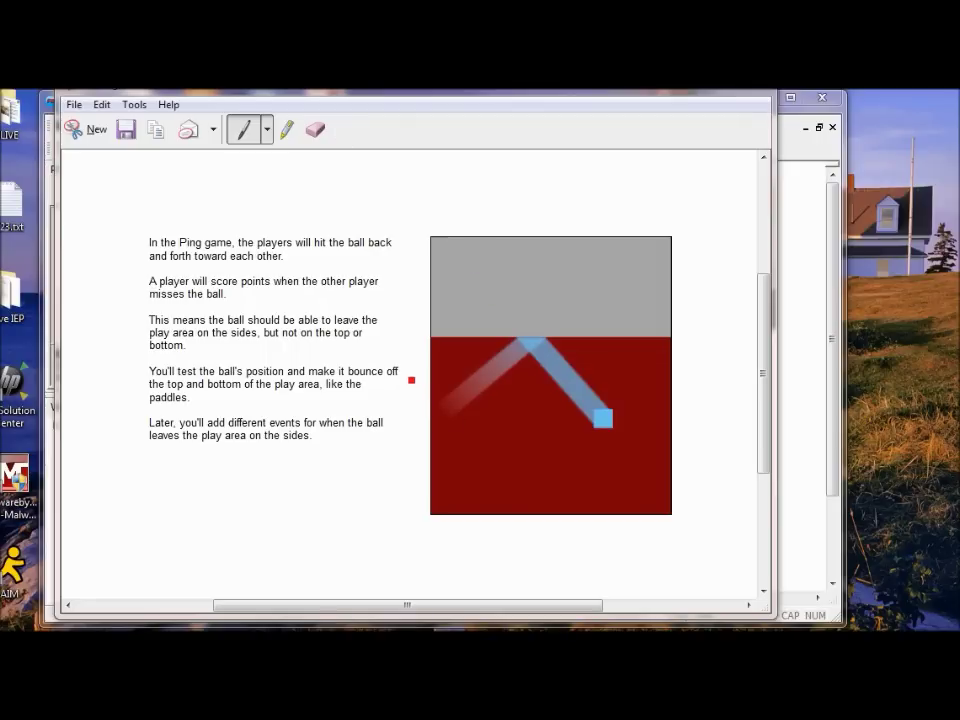
# On the captured ball-bounce diagram, draw red X marks on all four edges and pen strokes beside the bounce point.
pyautogui.moveTo(423, 392)
pyautogui.mouseDown()
pyautogui.moveTo(473, 418)
pyautogui.moveTo(449, 386)
pyautogui.moveTo(415, 412)
pyautogui.mouseUp()
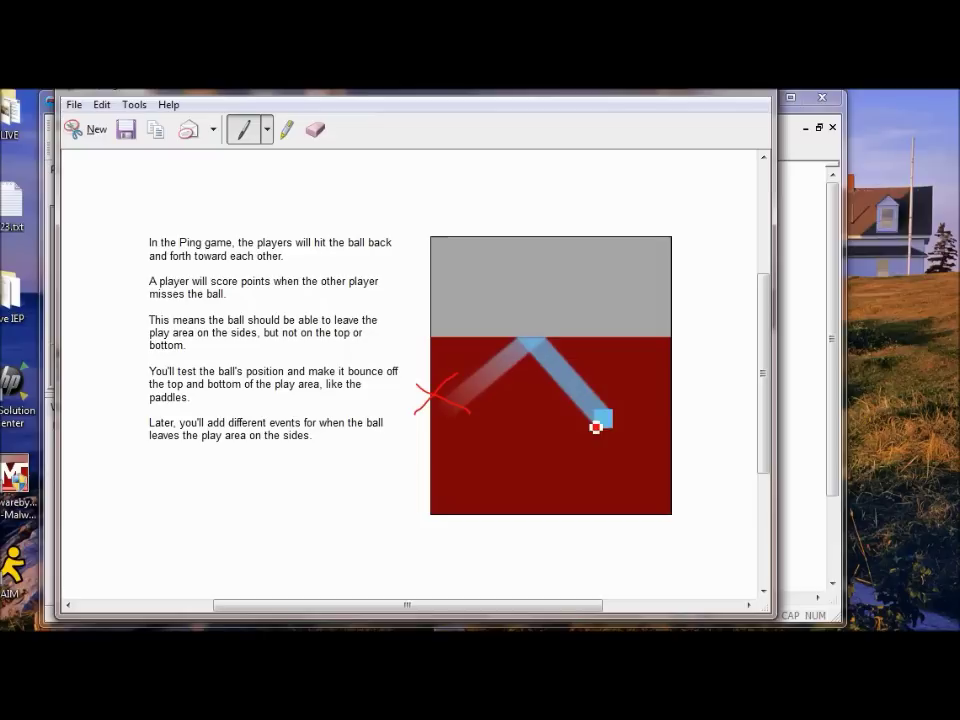
pyautogui.moveTo(658, 396); pyautogui.dragTo(714, 439)
pyautogui.moveTo(693, 381); pyautogui.dragTo(639, 425)
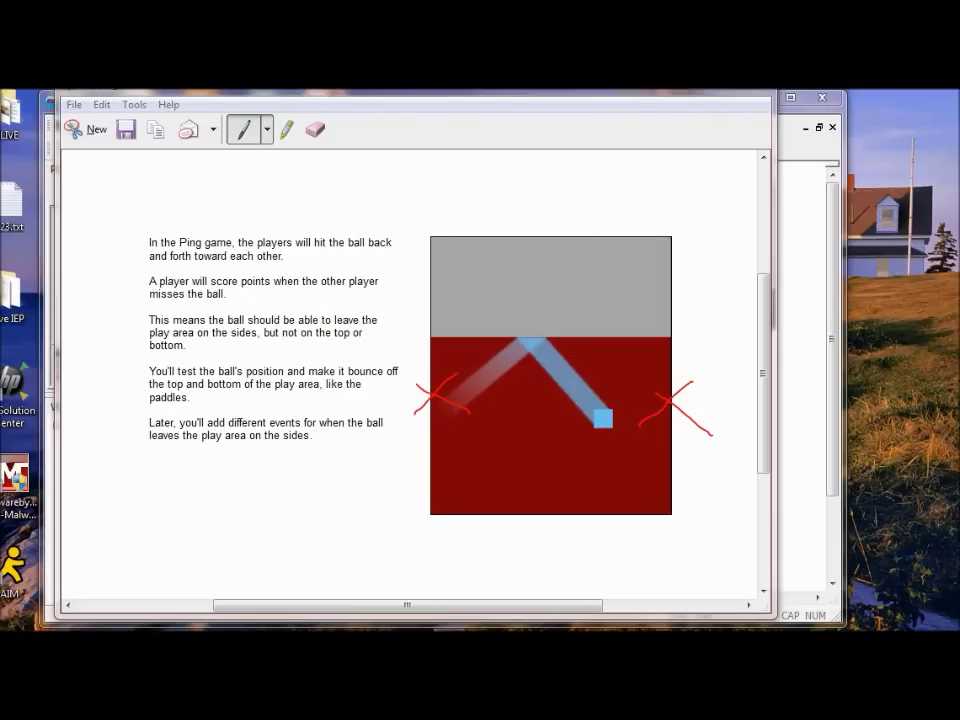
pyautogui.moveTo(528, 234)
pyautogui.mouseDown()
pyautogui.moveTo(547, 254)
pyautogui.moveTo(527, 256)
pyautogui.mouseUp()
pyautogui.moveTo(548, 512)
pyautogui.mouseDown()
pyautogui.moveTo(575, 538)
pyautogui.moveTo(561, 521)
pyautogui.moveTo(570, 510)
pyautogui.moveTo(540, 541)
pyautogui.mouseUp()
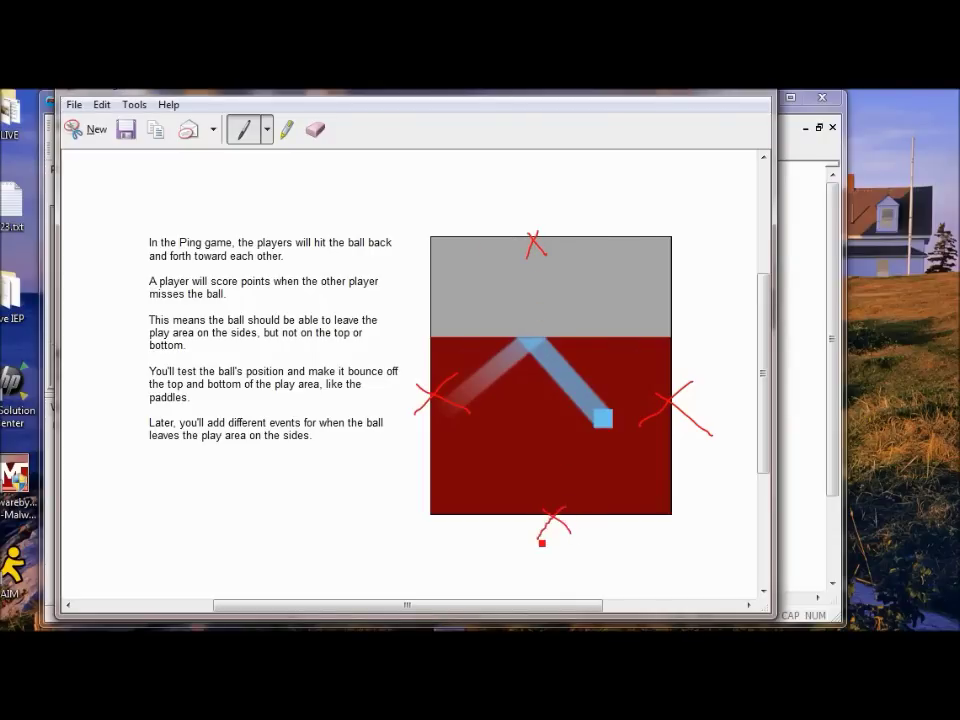
pyautogui.moveTo(514, 340)
pyautogui.mouseDown()
pyautogui.moveTo(380, 321)
pyautogui.moveTo(393, 309)
pyautogui.moveTo(405, 345)
pyautogui.mouseUp()
pyautogui.moveTo(596, 343)
pyautogui.mouseDown()
pyautogui.moveTo(726, 346)
pyautogui.moveTo(680, 320)
pyautogui.moveTo(715, 327)
pyautogui.moveTo(690, 375)
pyautogui.mouseUp()
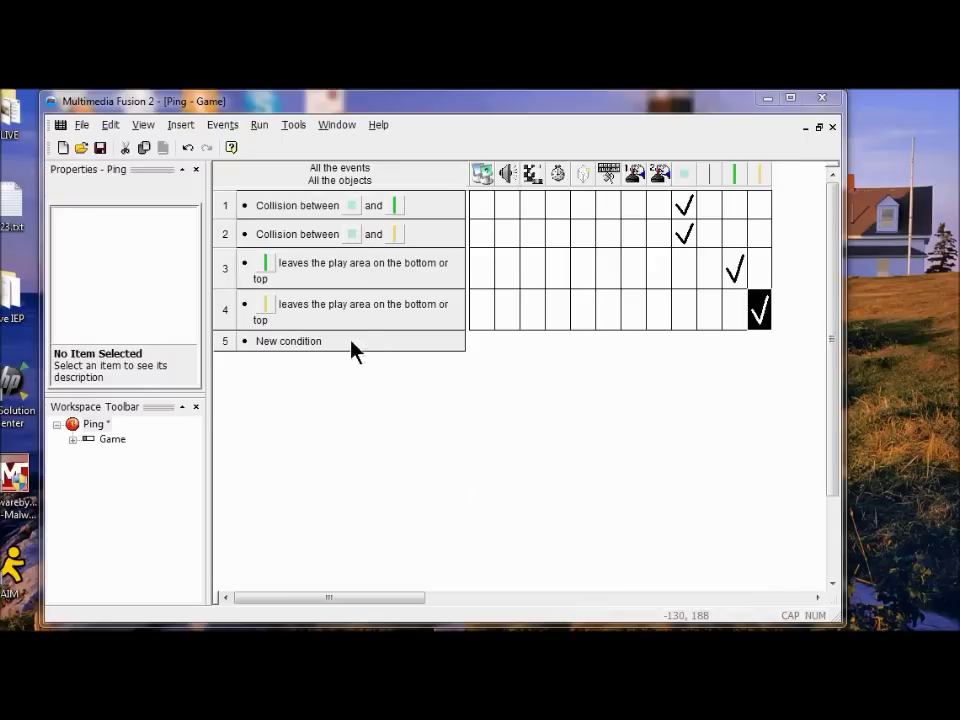
# In the Ping Event Editor, add a condition testing whether the Ball leaves the frame area at the top or bottom.
pyautogui.click(298, 349)
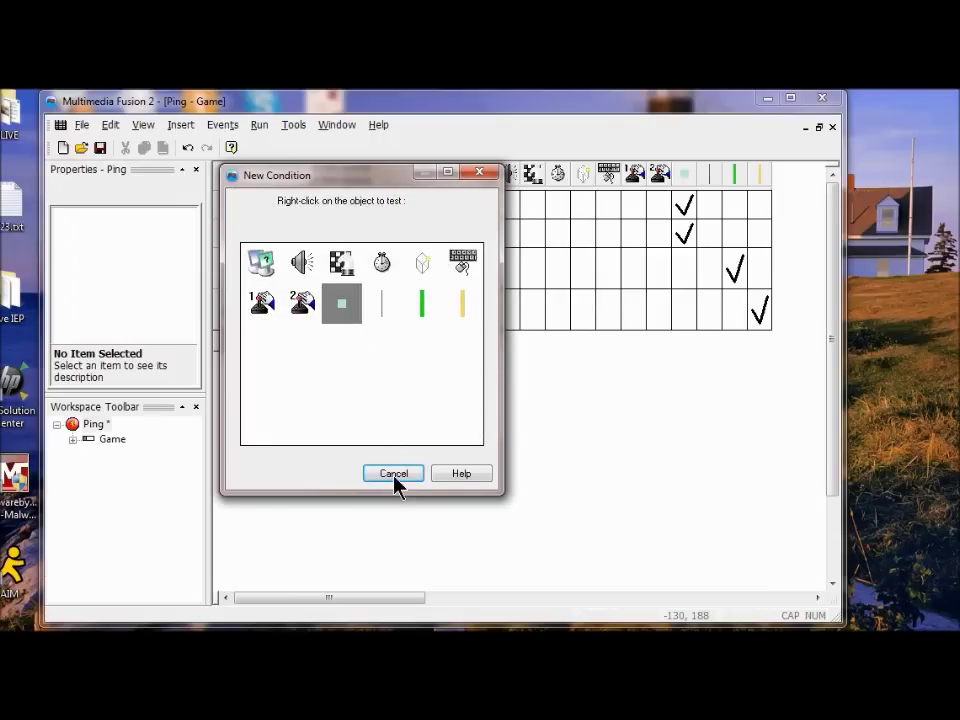
pyautogui.rightClick(343, 313)
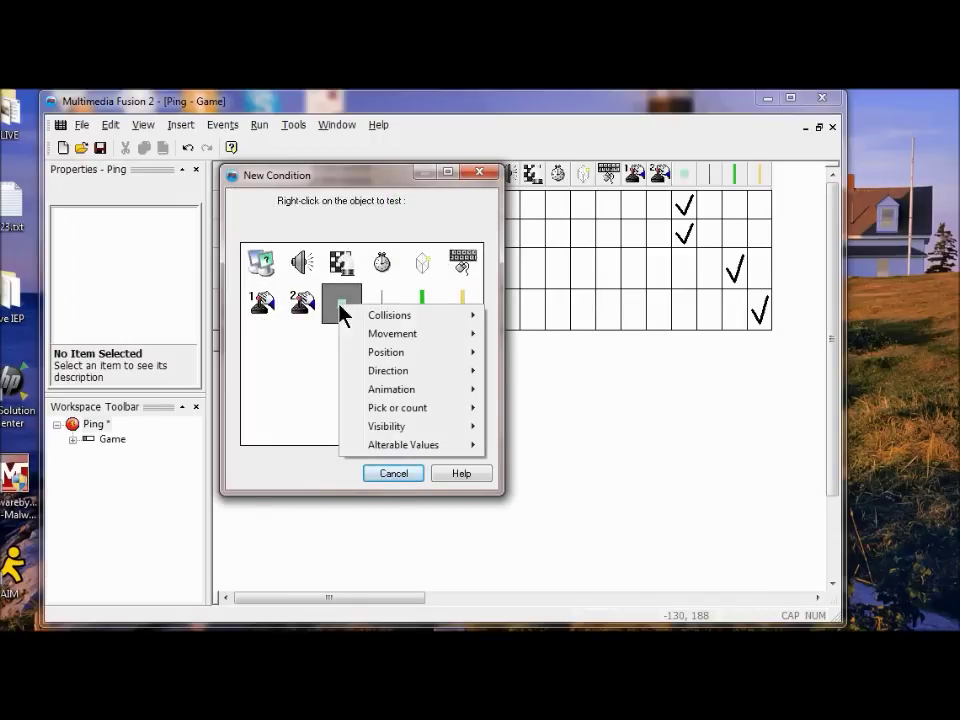
pyautogui.moveTo(378, 356)
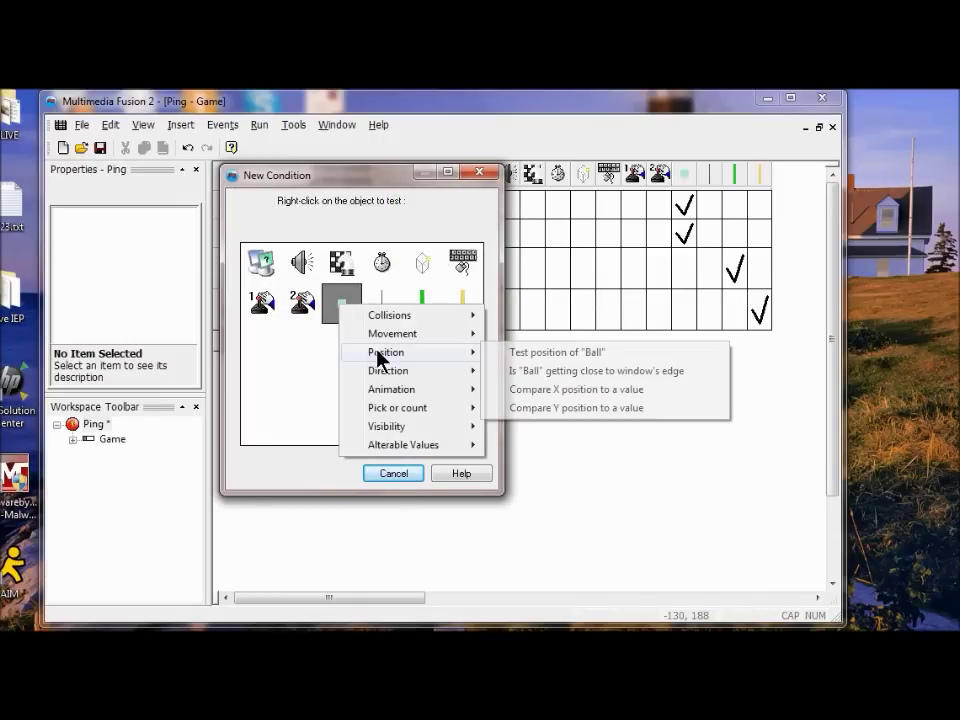
pyautogui.click(530, 353)
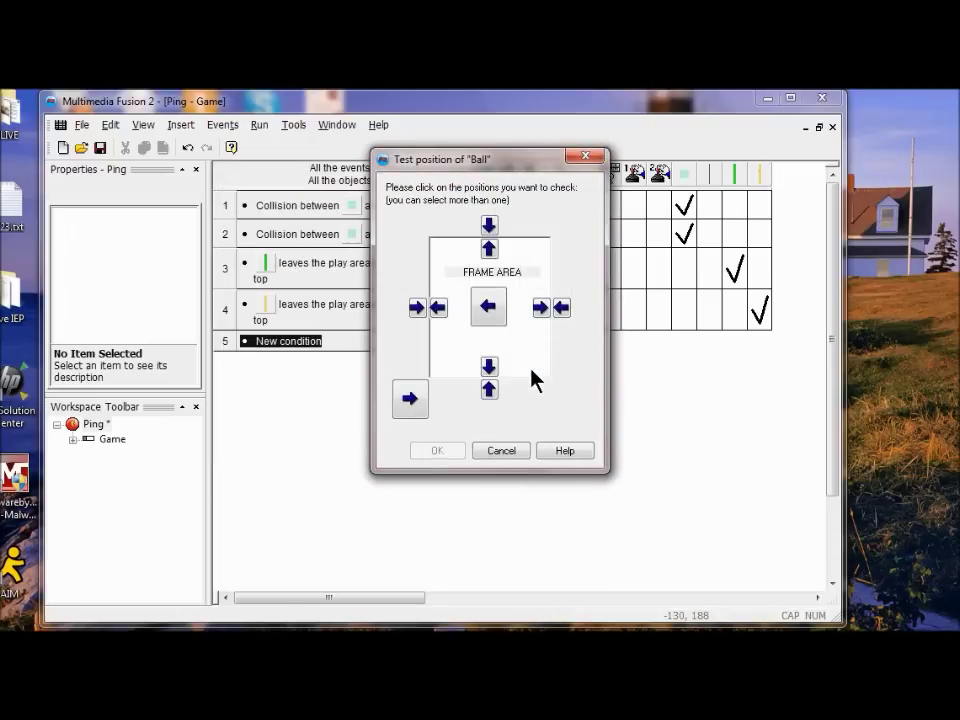
pyautogui.click(490, 249)
pyautogui.click(500, 306)
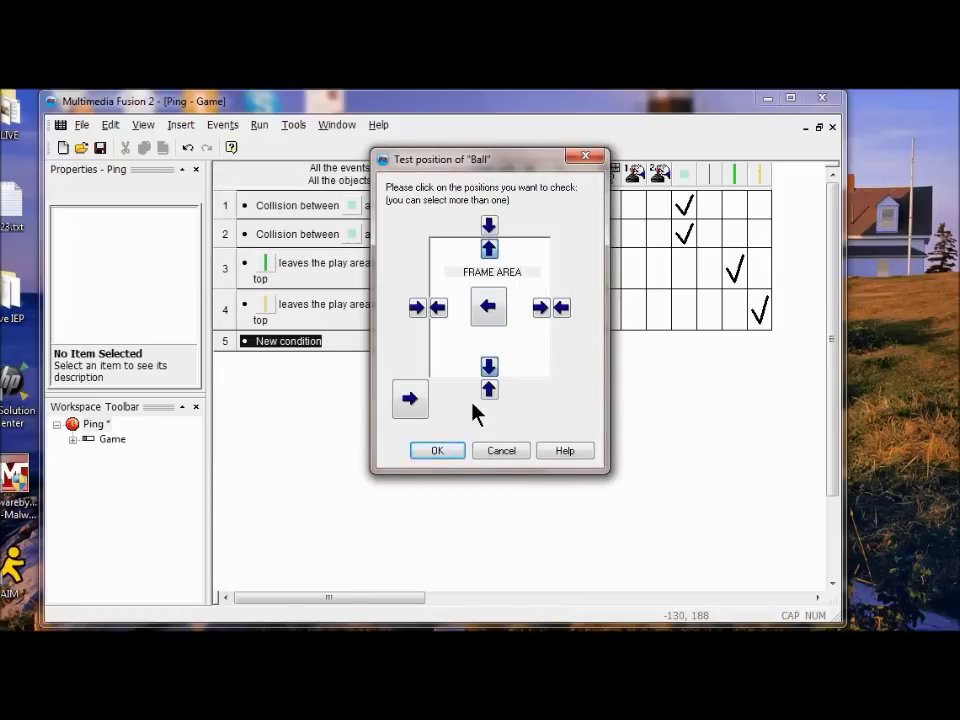
pyautogui.click(456, 453)
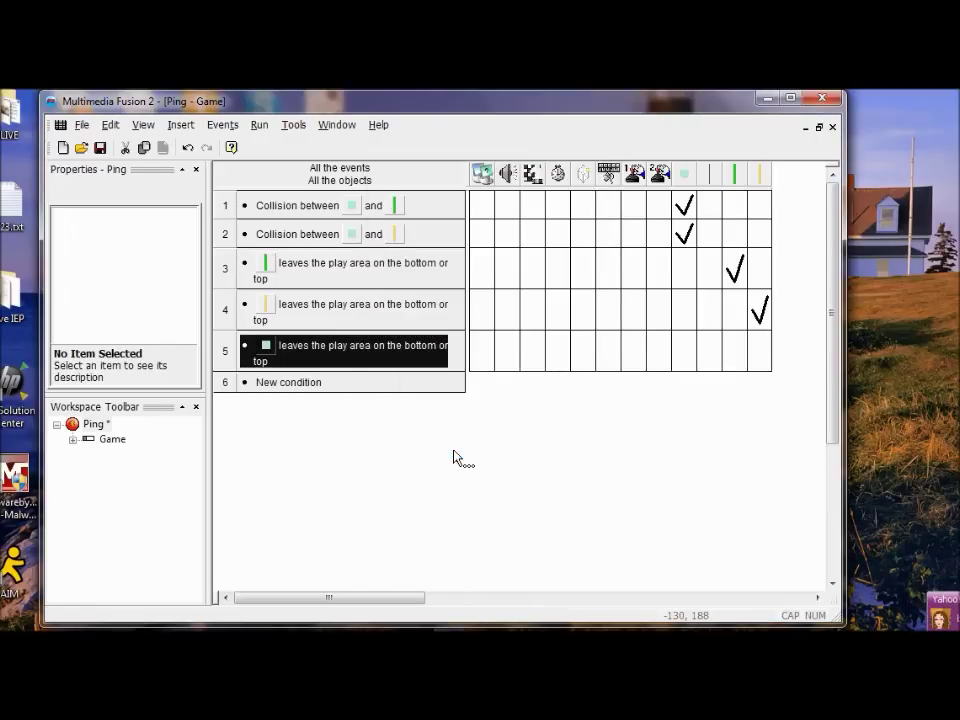
# Assign the Bounce movement action to the Ball in event 5.
pyautogui.click(683, 350)
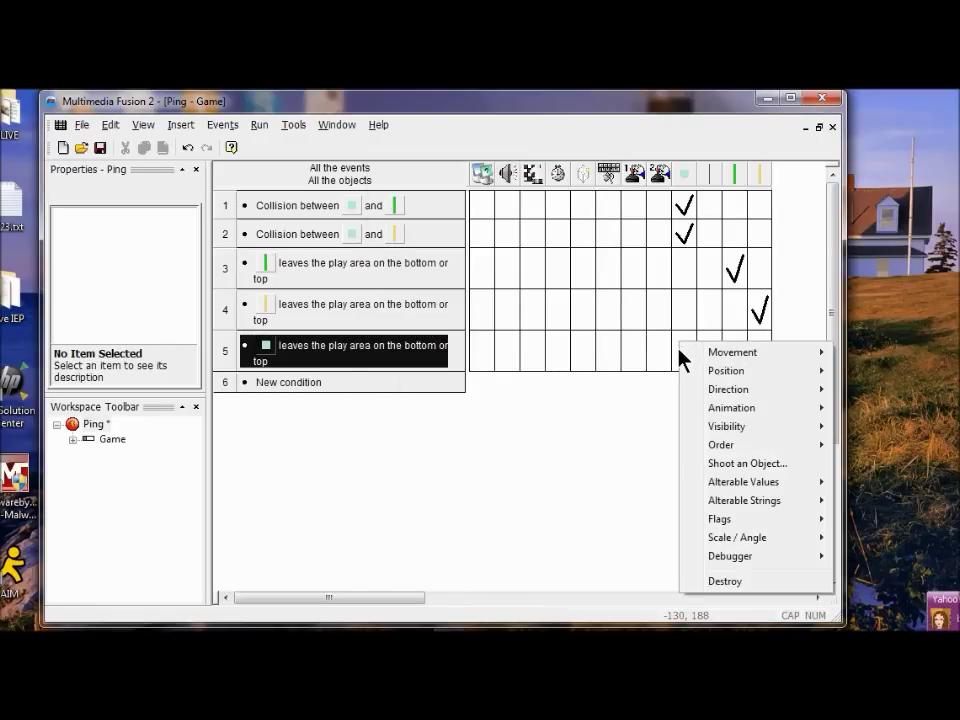
pyautogui.moveTo(713, 370)
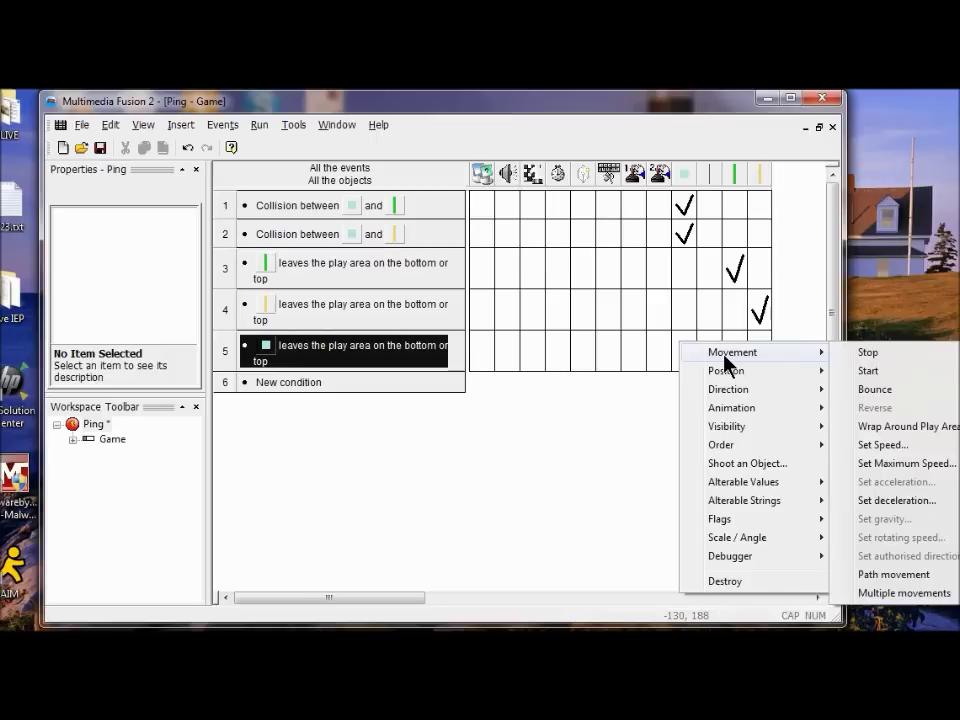
pyautogui.click(868, 389)
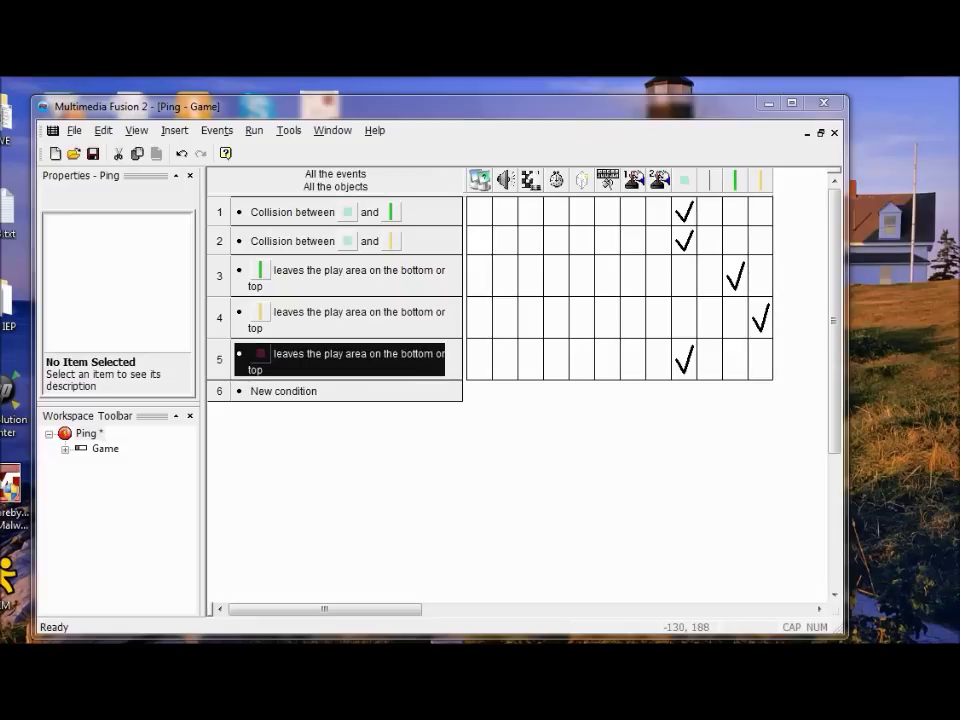
# Run the Ping application and start a new game three times to test the ball's bouncing.
pyautogui.click(258, 132)
pyautogui.click(268, 170)
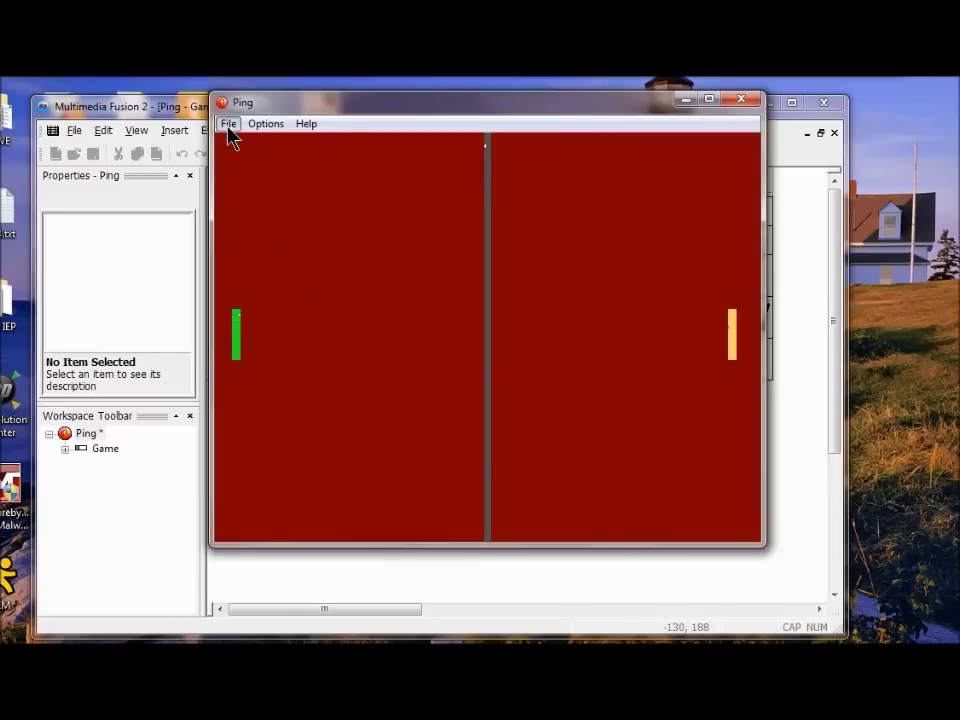
pyautogui.click(228, 124)
pyautogui.click(249, 145)
pyautogui.click(234, 126)
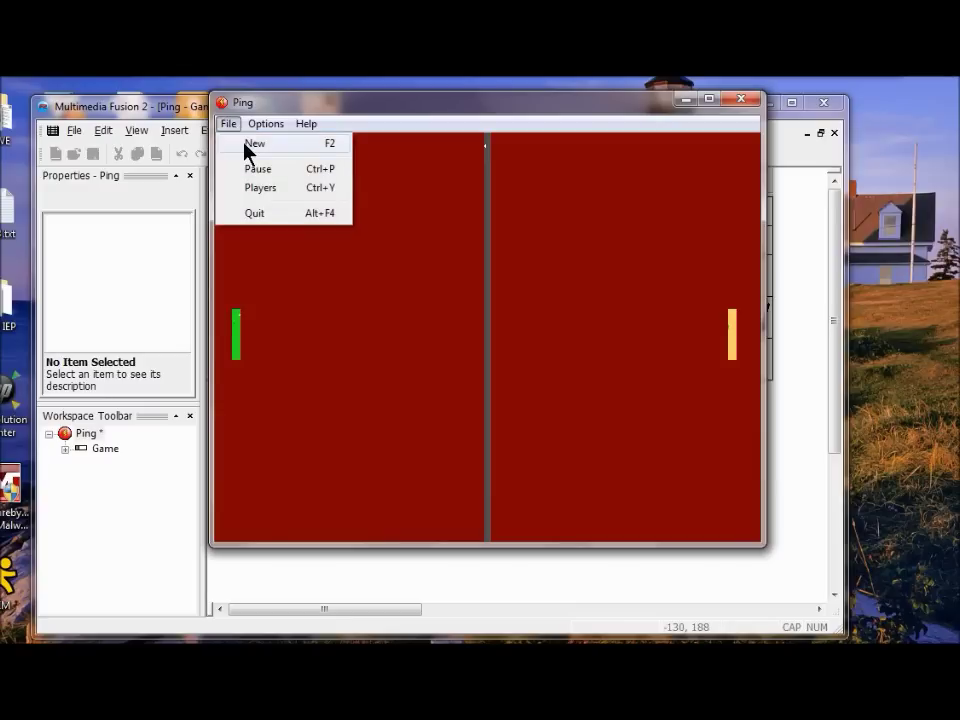
pyautogui.click(245, 145)
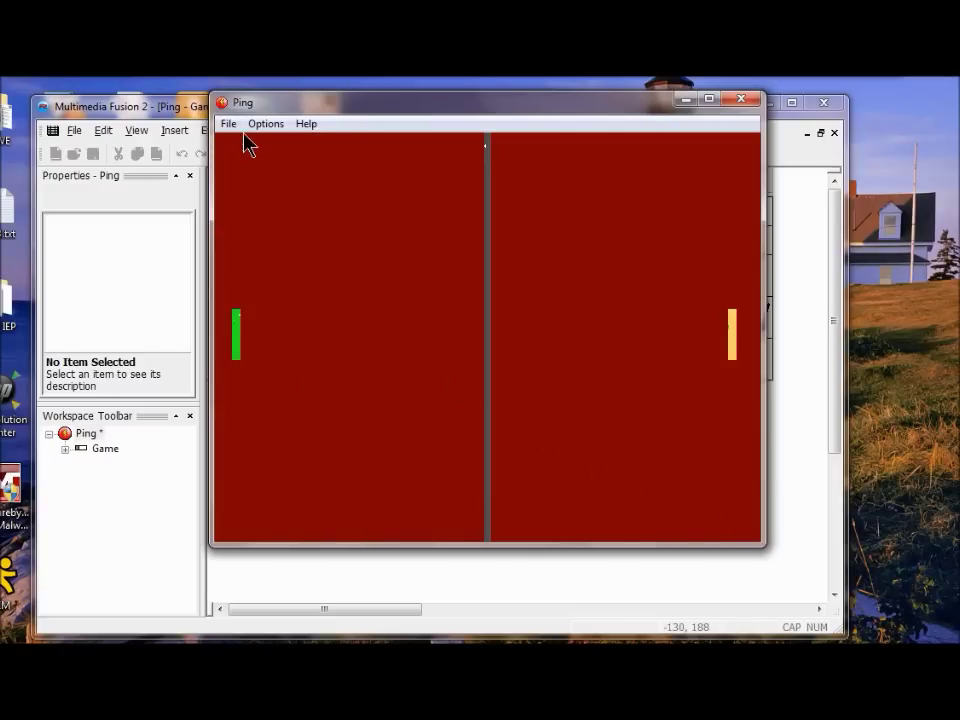
pyautogui.click(232, 125)
pyautogui.click(254, 150)
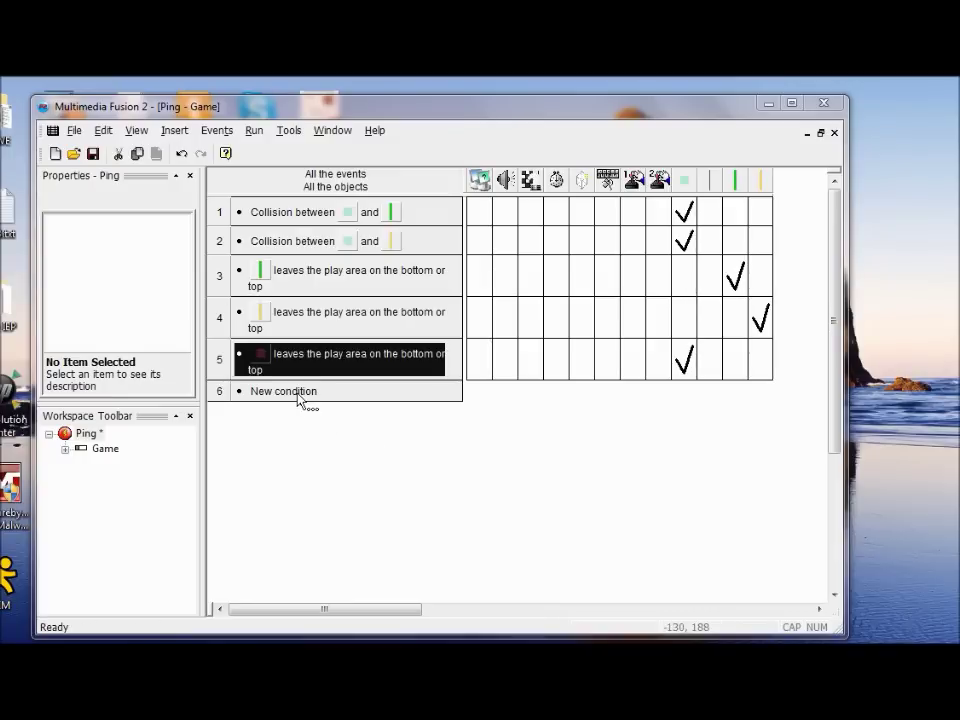
# Add a new condition testing whether the Ball leaves the frame area on the left.
pyautogui.click(297, 393)
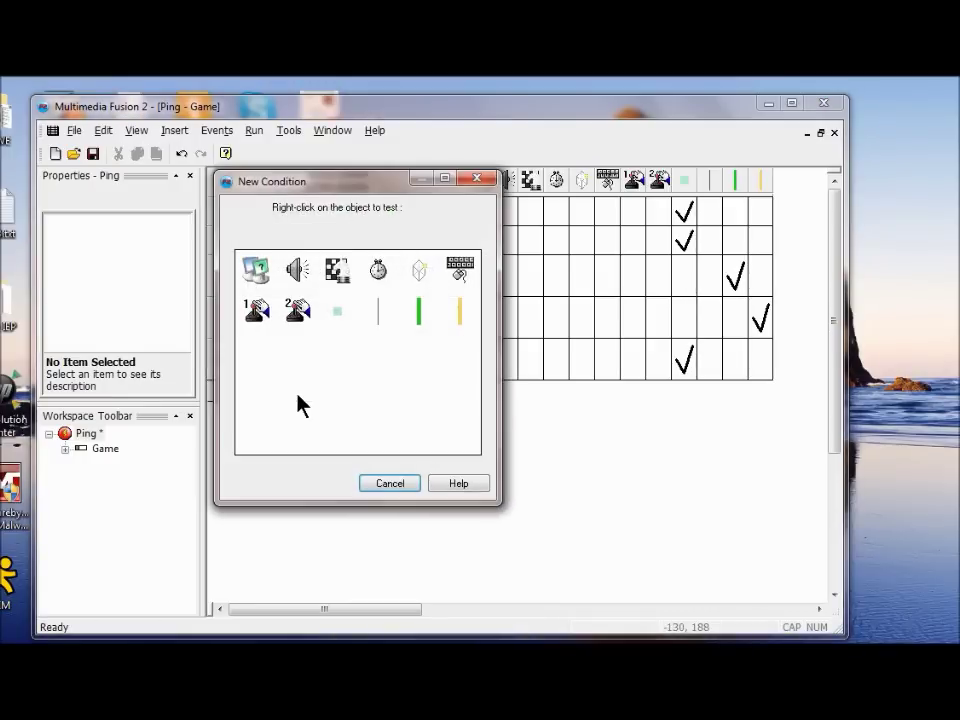
pyautogui.rightClick(335, 315)
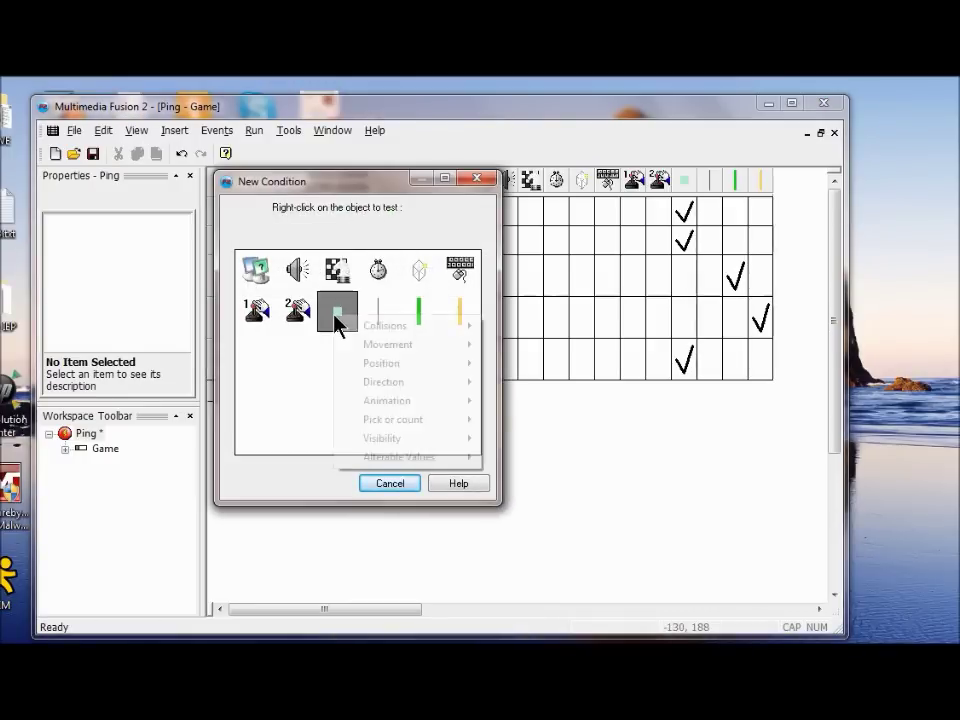
pyautogui.moveTo(344, 366)
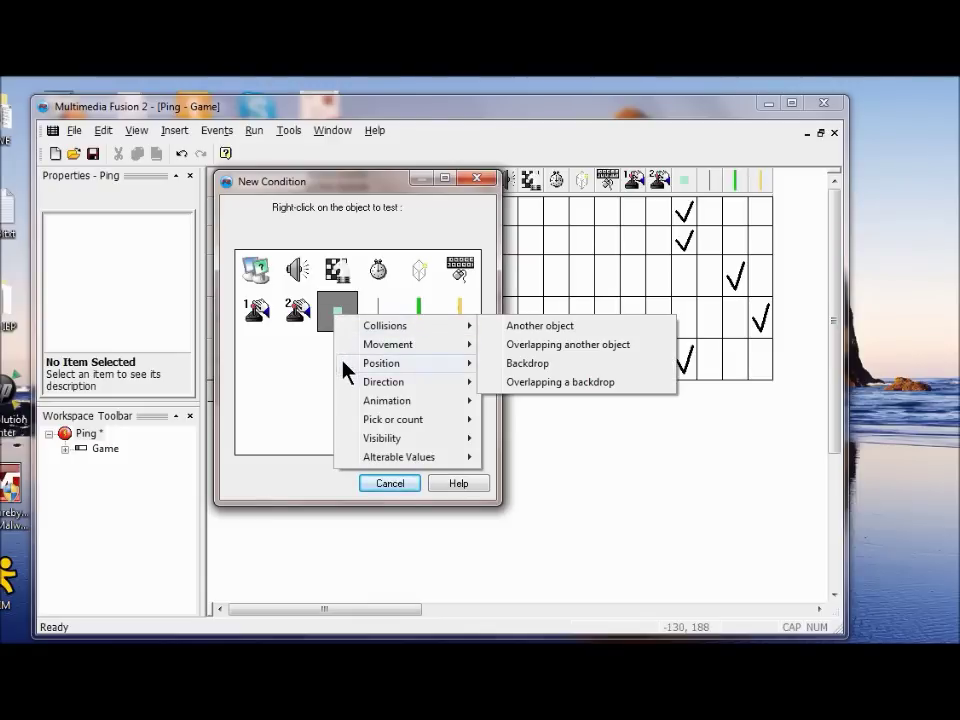
pyautogui.click(580, 364)
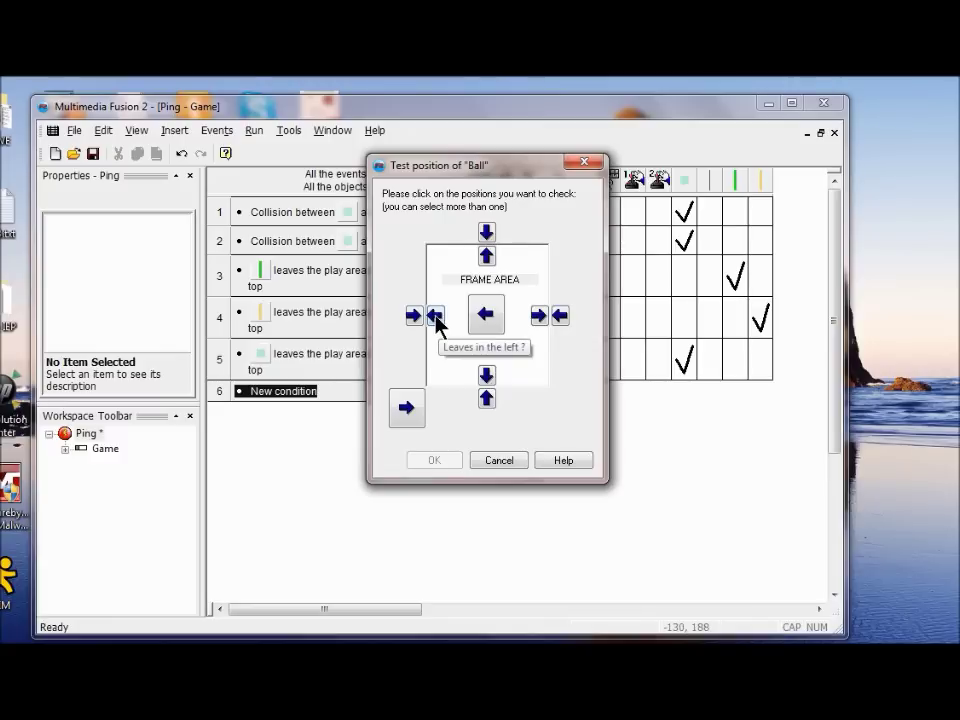
pyautogui.click(435, 316)
pyautogui.click(448, 462)
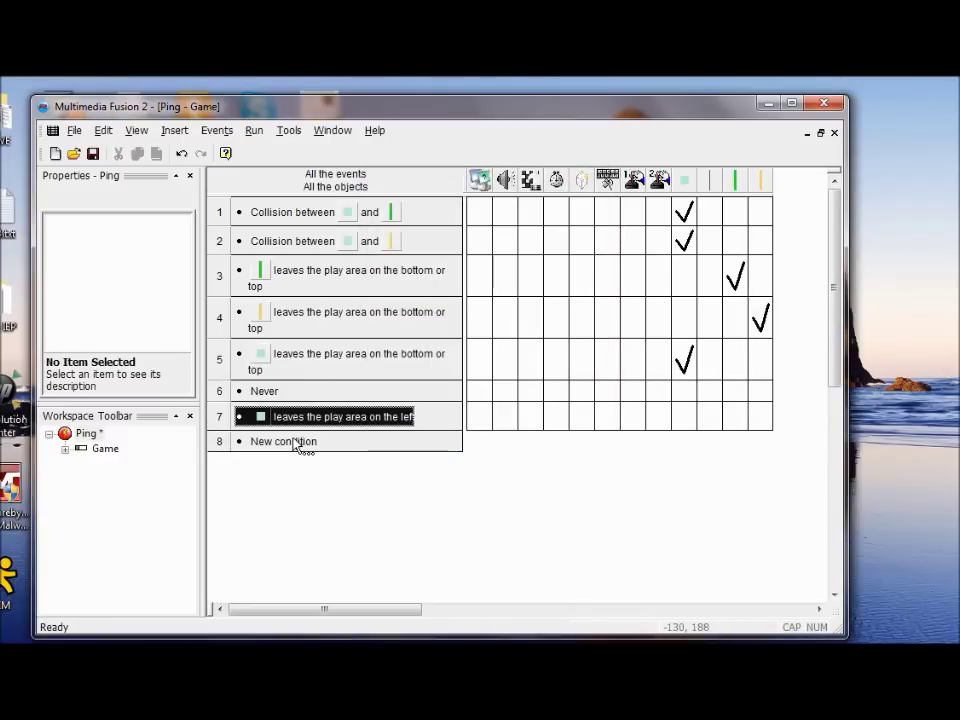
# Add another condition testing whether the Ball leaves the frame area on the right.
pyautogui.click(297, 444)
pyautogui.doubleClick(297, 444)
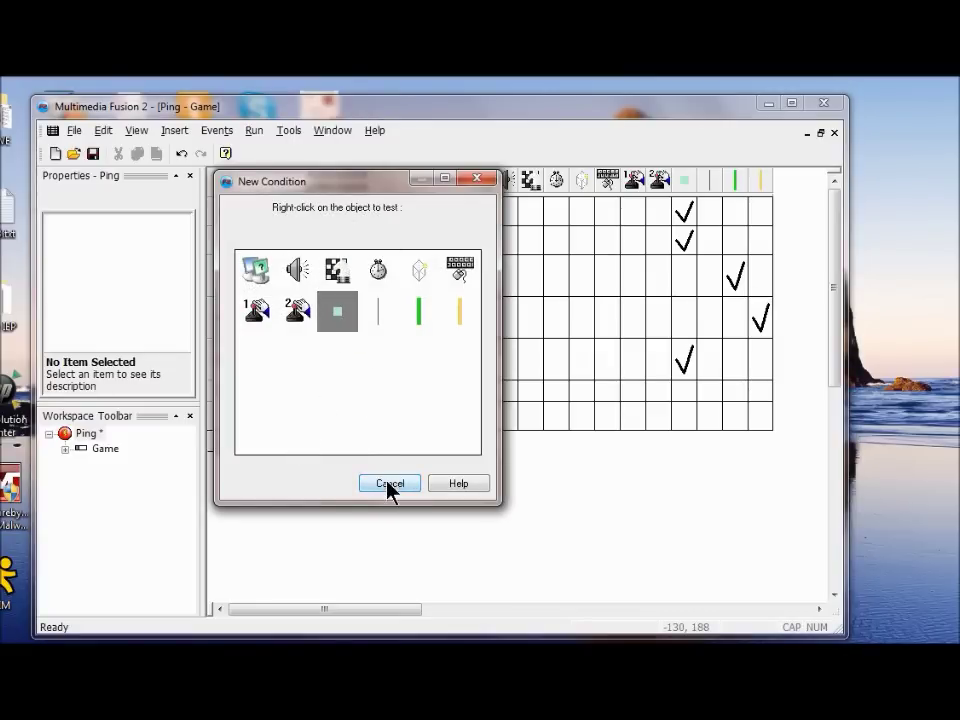
pyautogui.rightClick(339, 315)
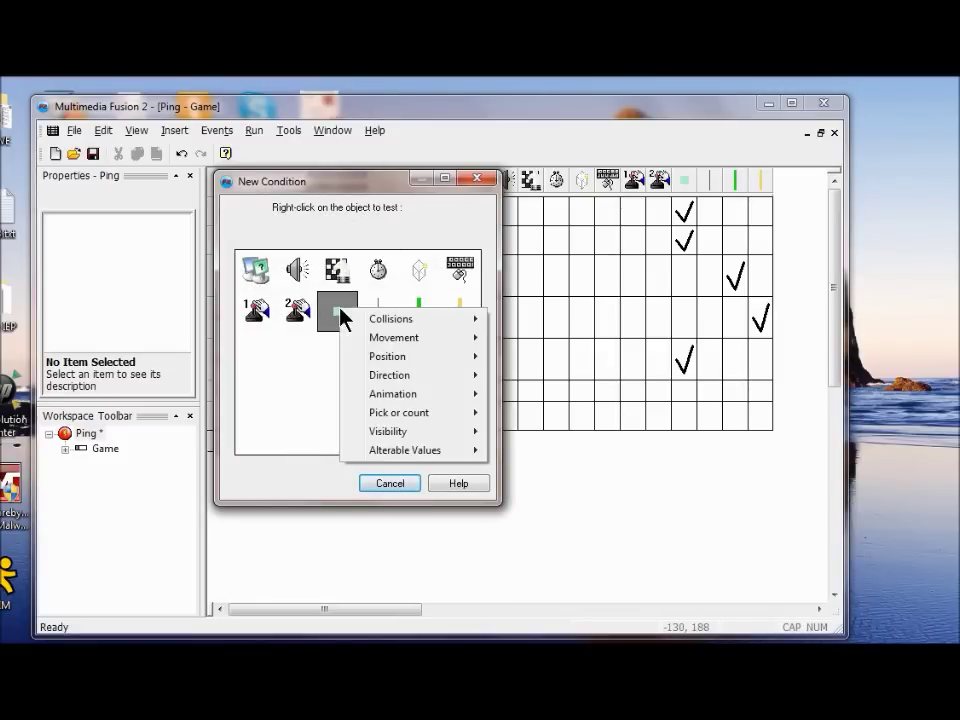
pyautogui.moveTo(392, 358)
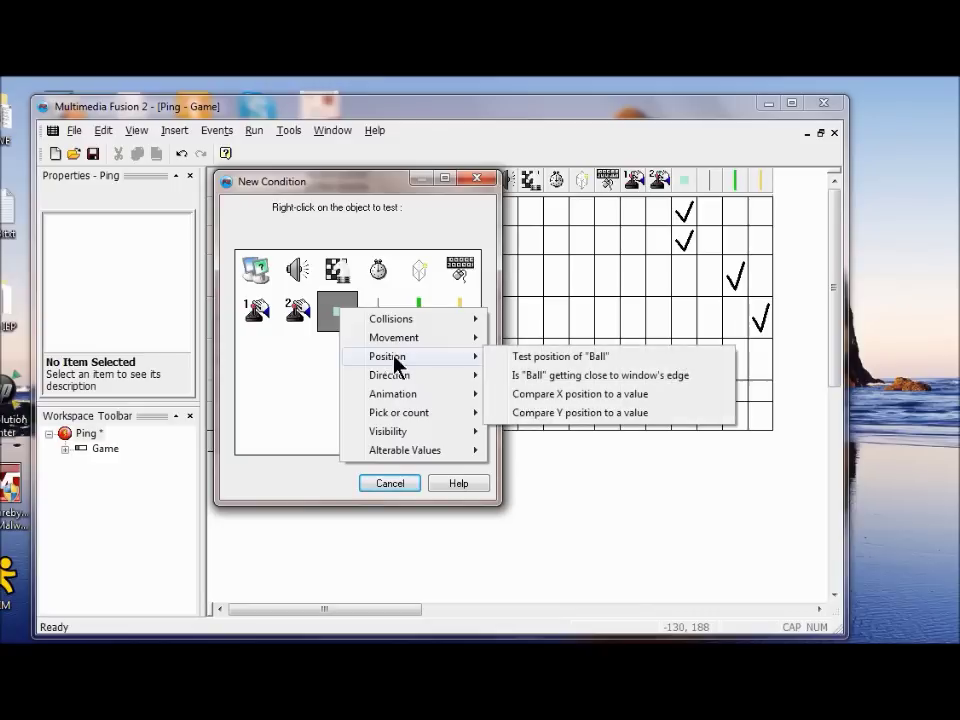
pyautogui.click(554, 358)
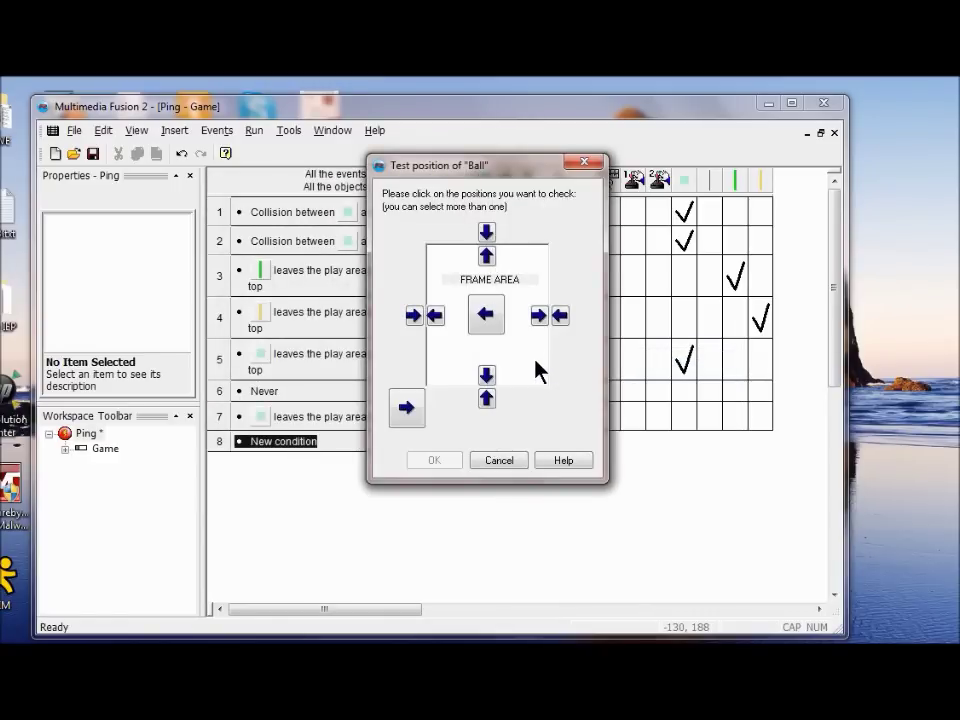
pyautogui.moveTo(469, 175); pyautogui.dragTo(517, 185)
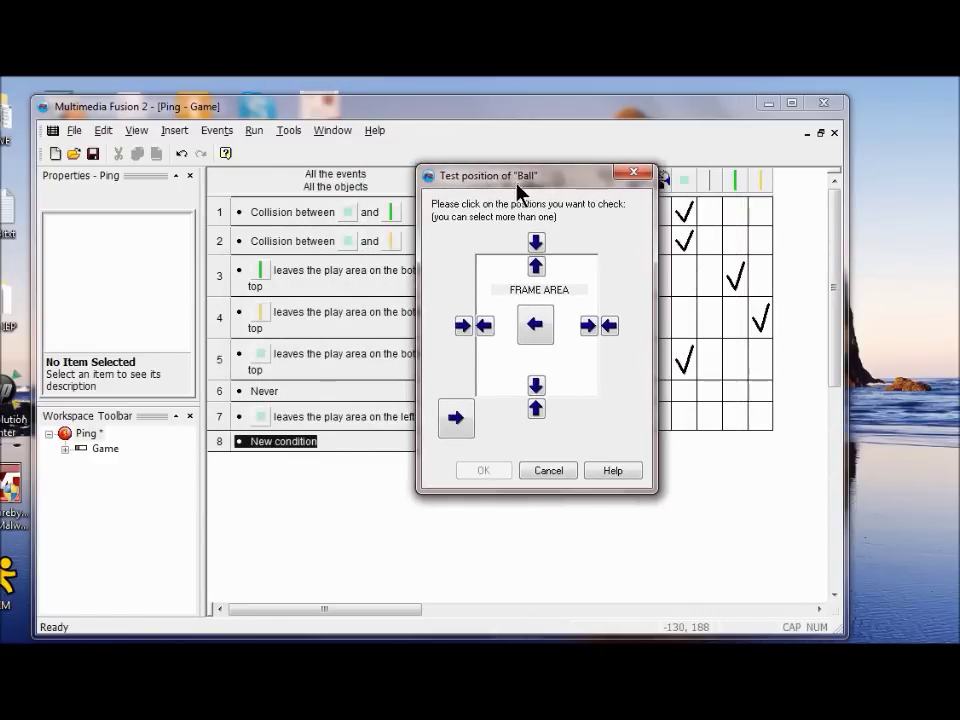
pyautogui.click(588, 325)
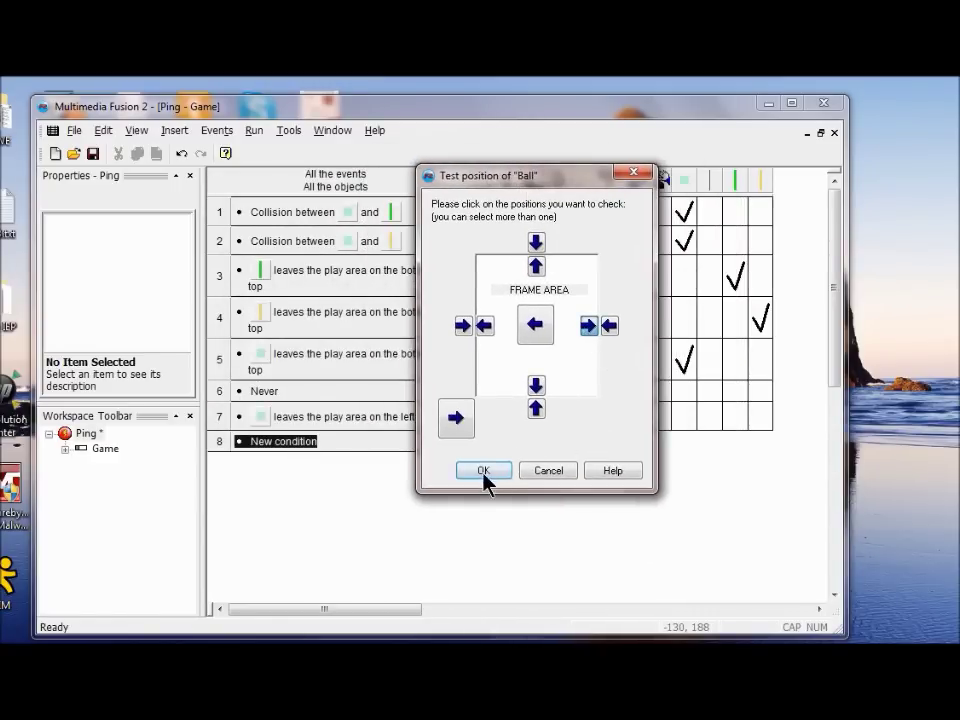
pyautogui.click(484, 471)
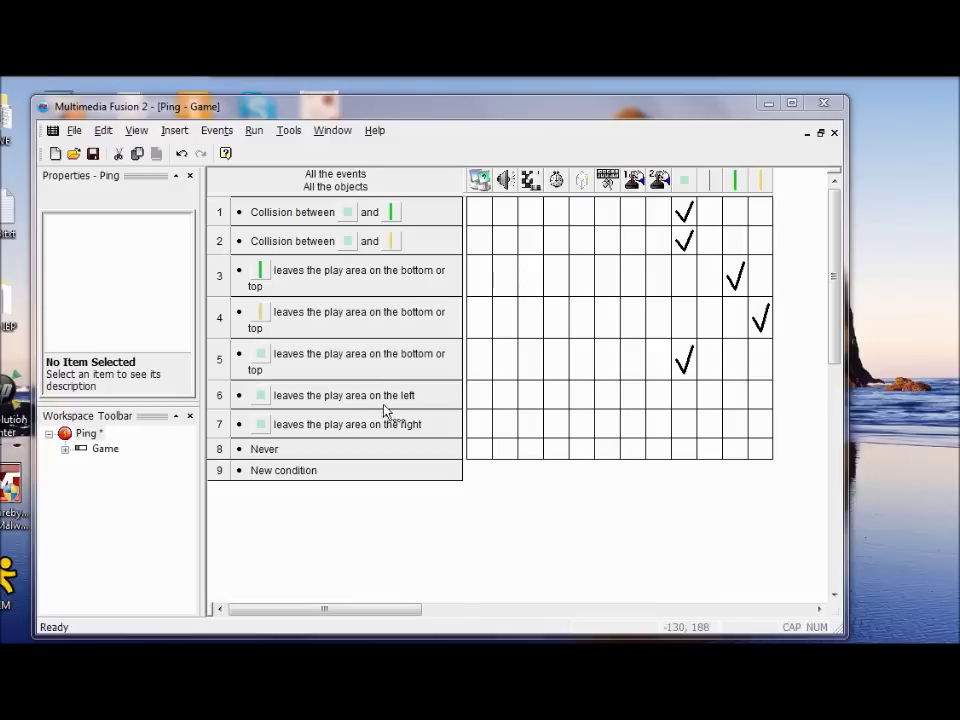
# For the event where the Ball leaves on the left, set the Ball's position to X 320, Y 240 at actual coordinates.
pyautogui.rightClick(683, 397)
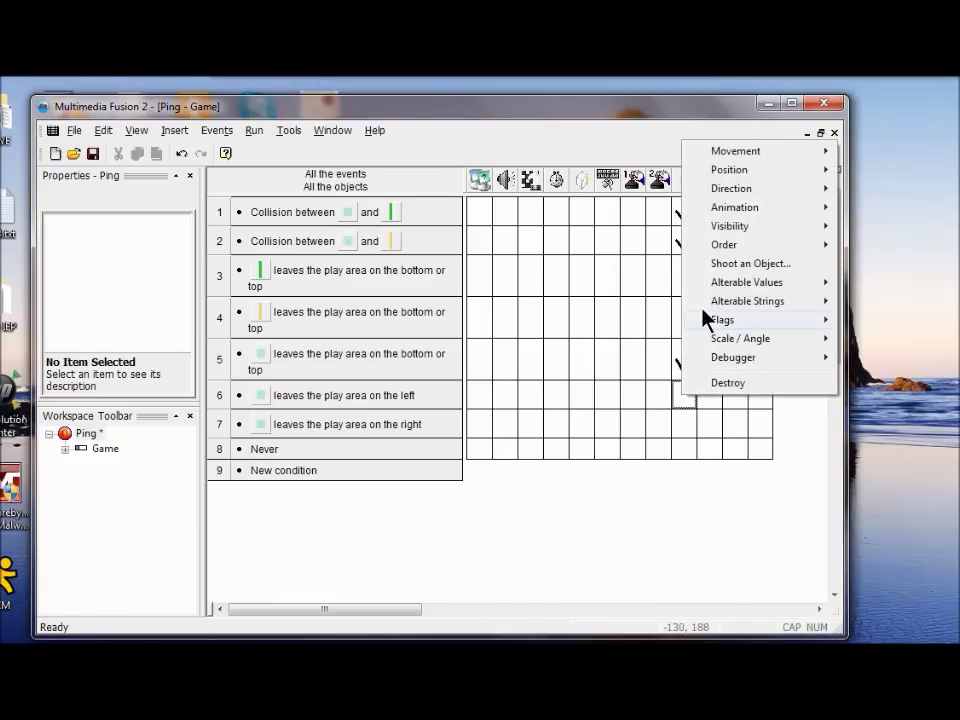
pyautogui.moveTo(715, 175)
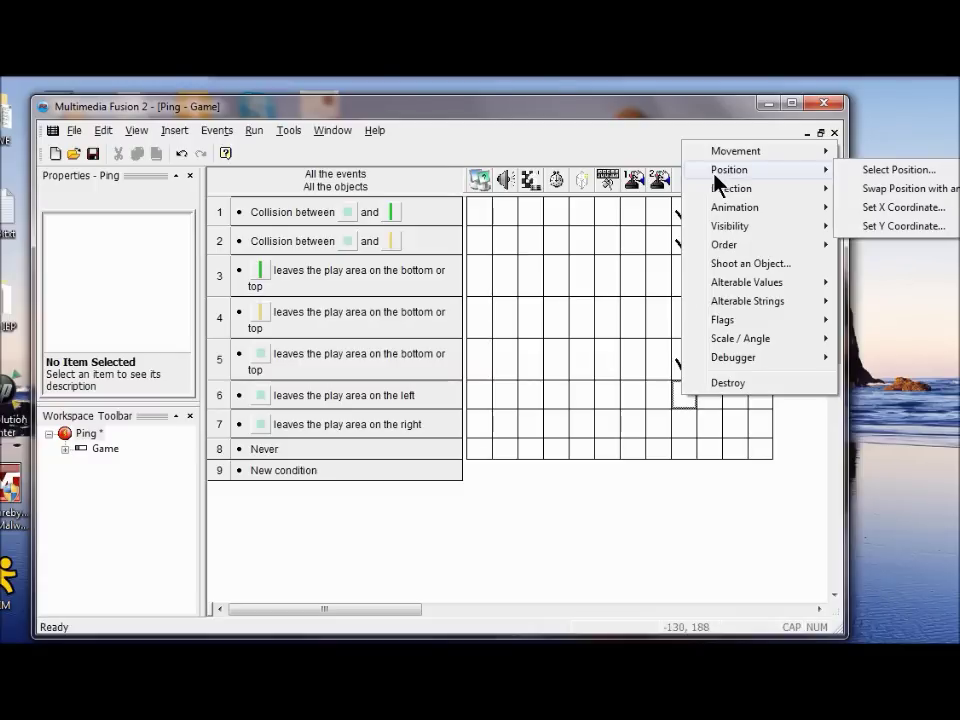
pyautogui.click(868, 172)
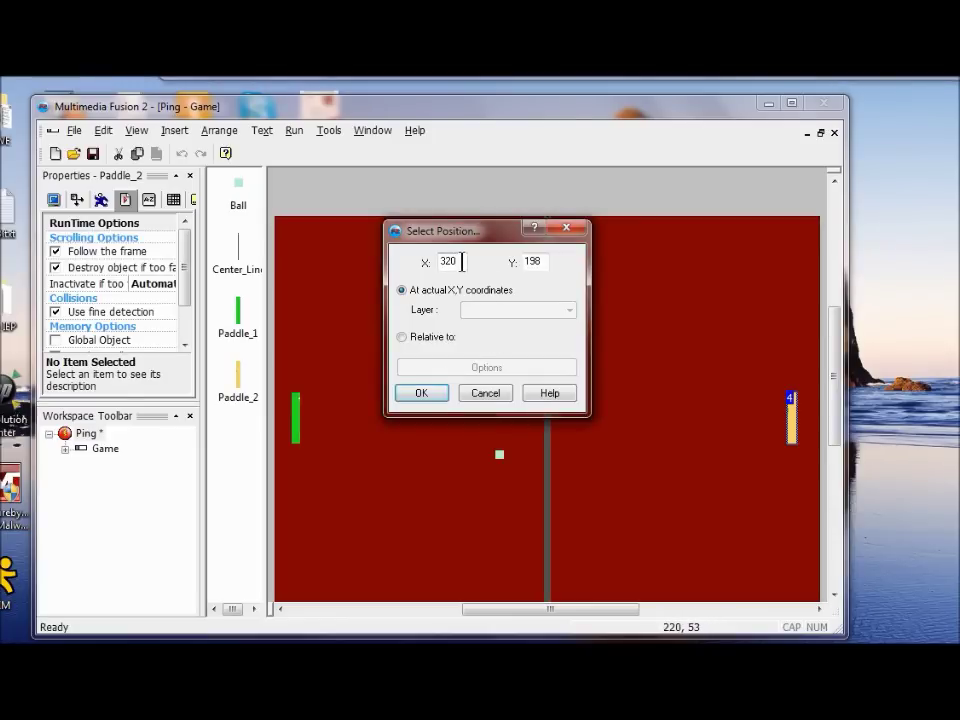
pyautogui.moveTo(462, 262); pyautogui.dragTo(439, 261)
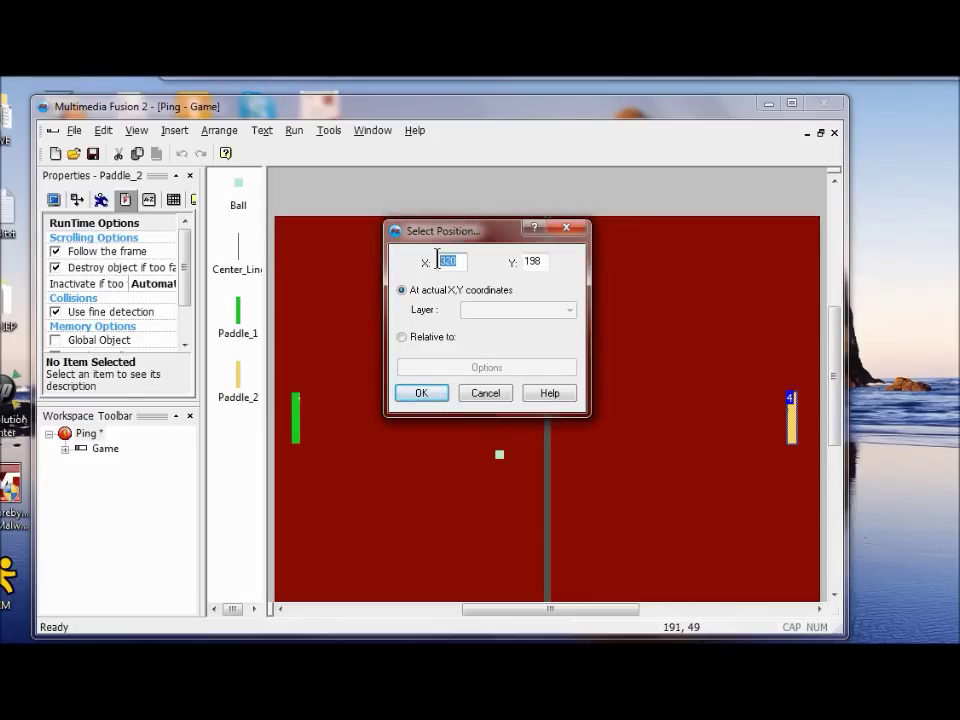
pyautogui.write('320')
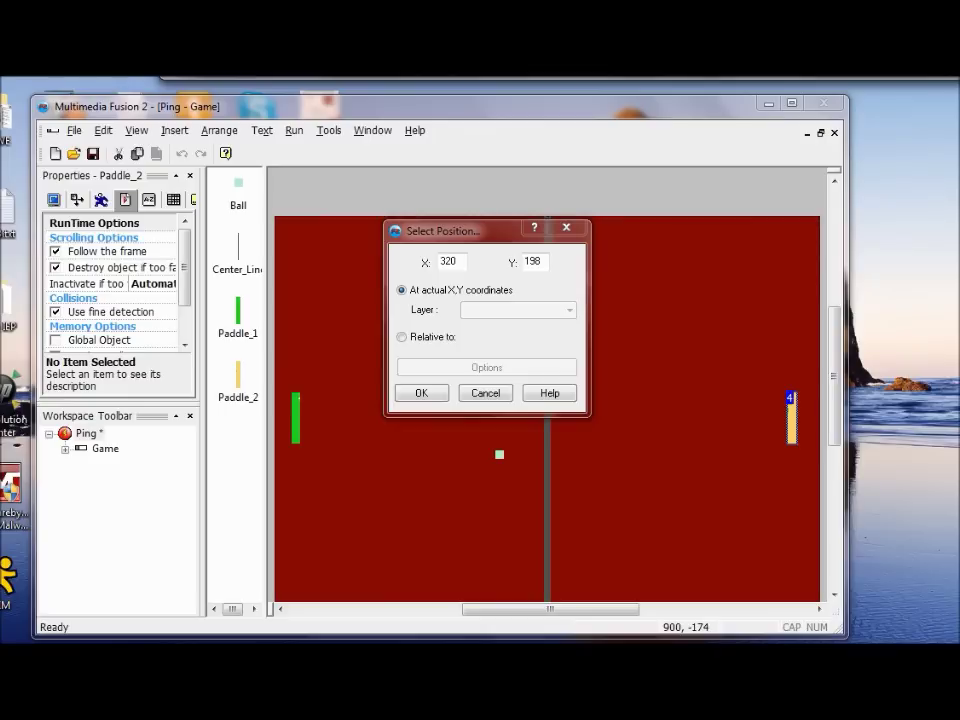
pyautogui.doubleClick(536, 262)
pyautogui.write('240')
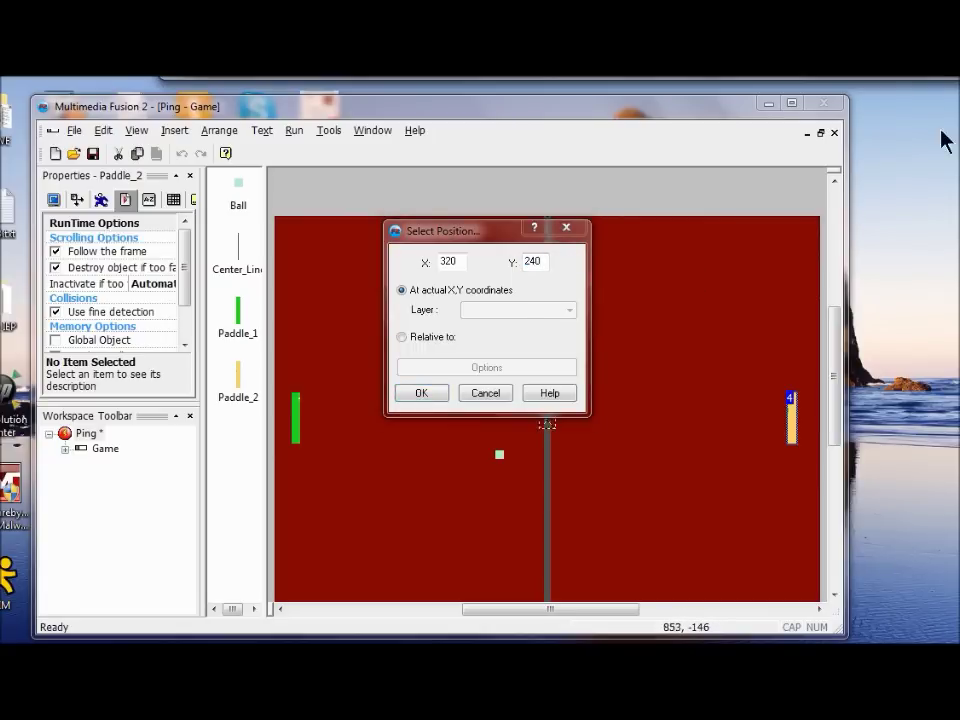
pyautogui.click(438, 394)
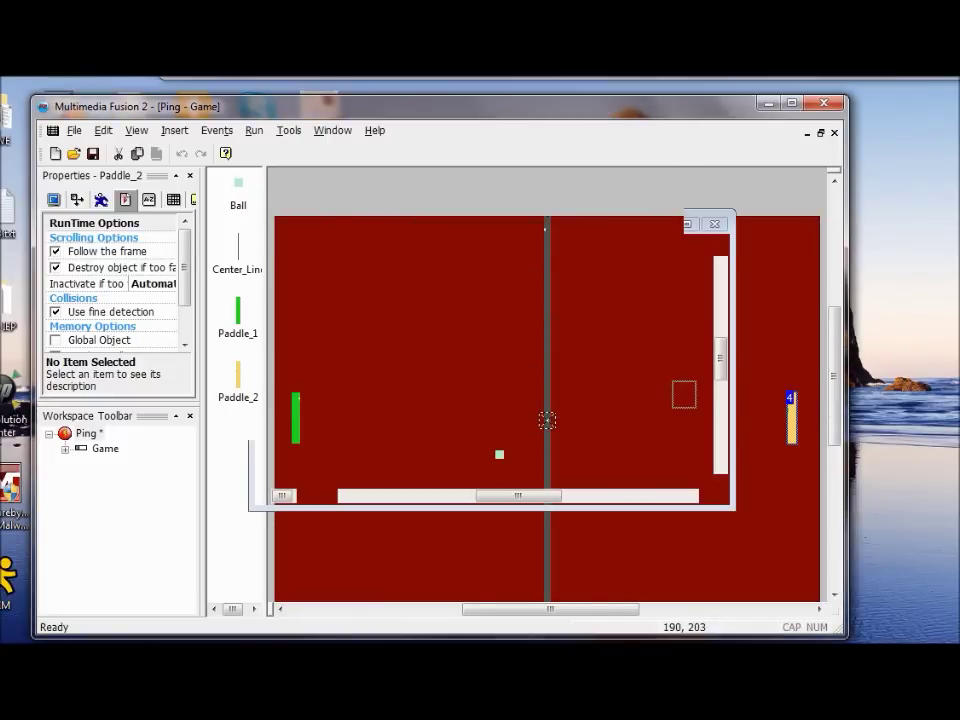
# For the event where the Ball leaves on the right, set the Ball's position to X 320, Y 240 at actual coordinates.
pyautogui.moveTo(684, 402)
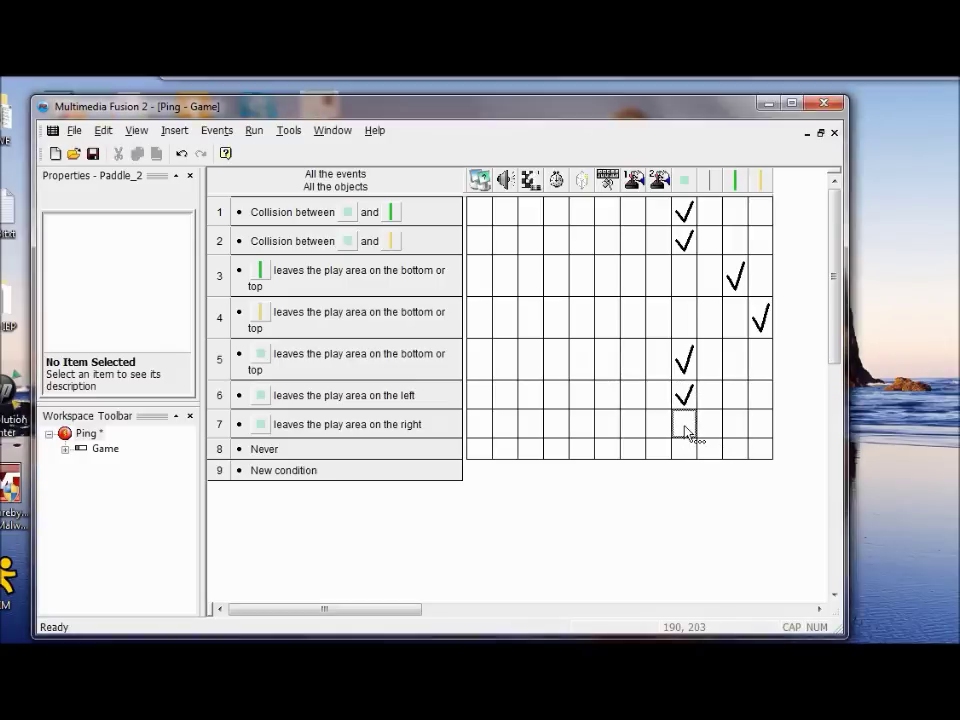
pyautogui.click(685, 428)
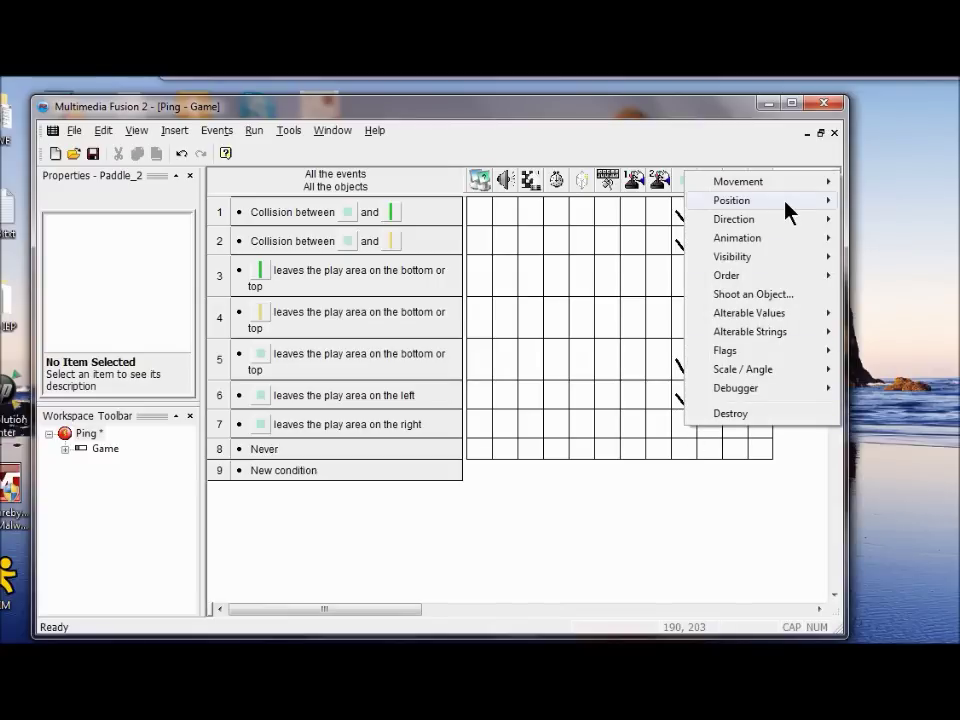
pyautogui.moveTo(786, 204)
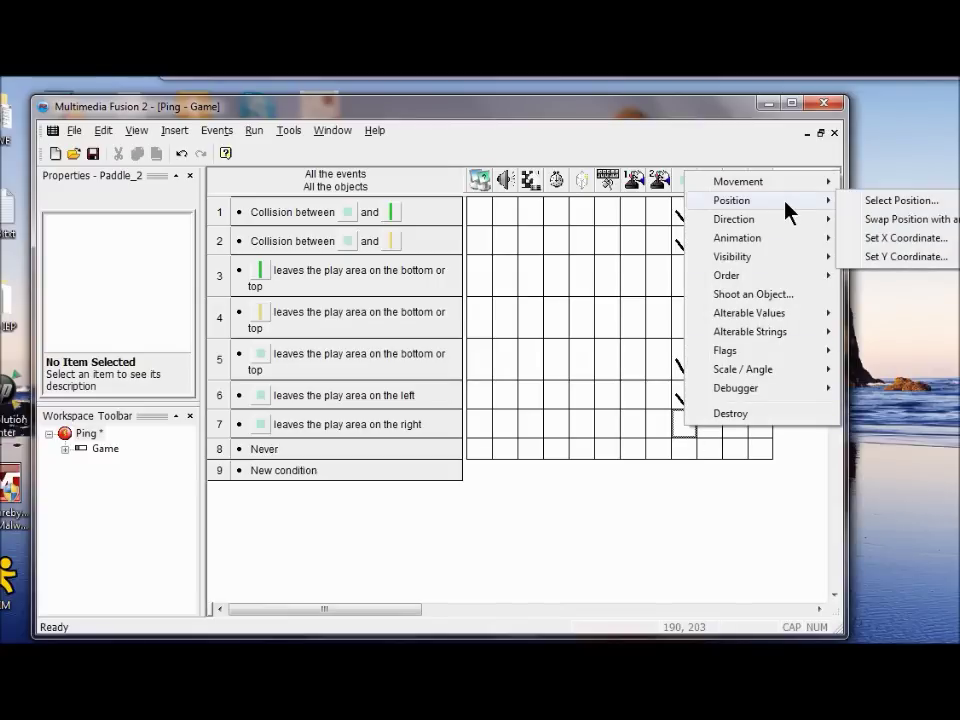
pyautogui.click(884, 203)
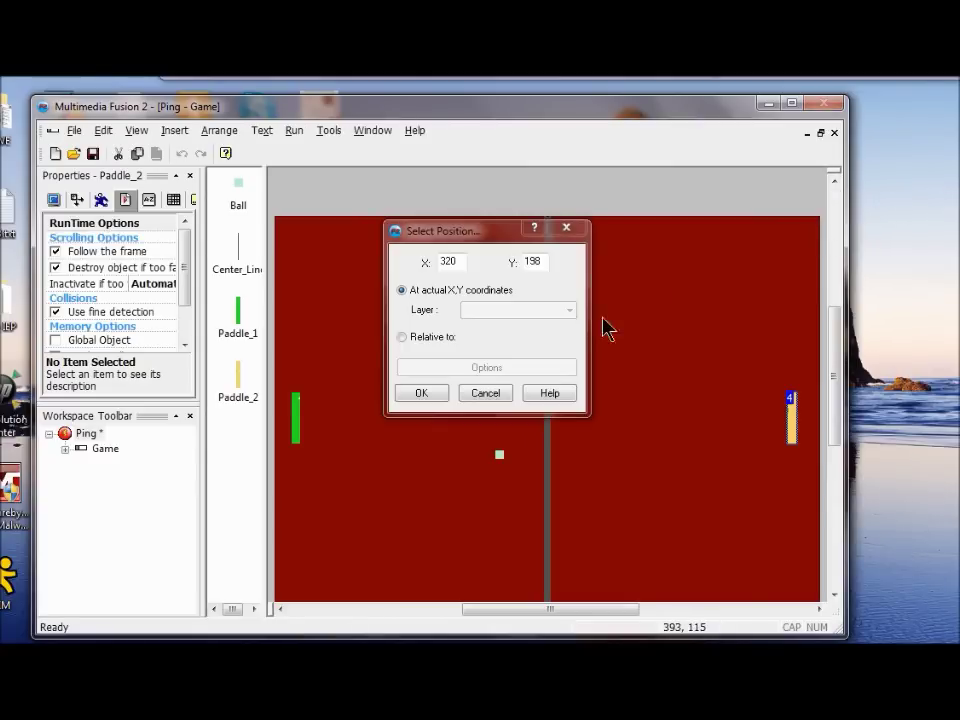
pyautogui.doubleClick(452, 261)
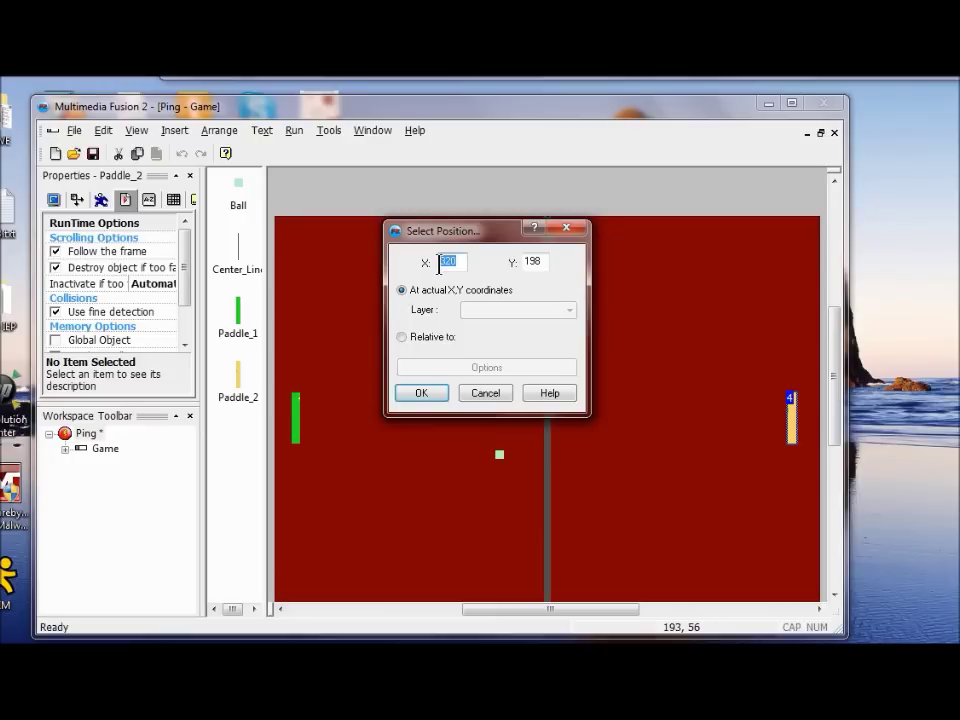
pyautogui.write('320')
pyautogui.doubleClick(532, 261)
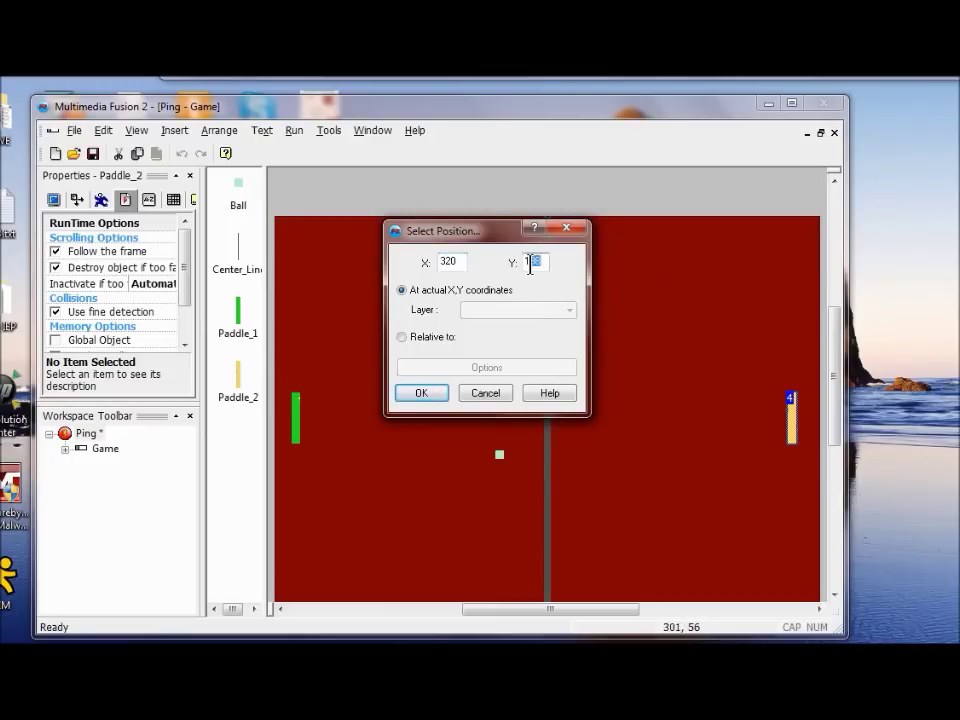
pyautogui.write('240')
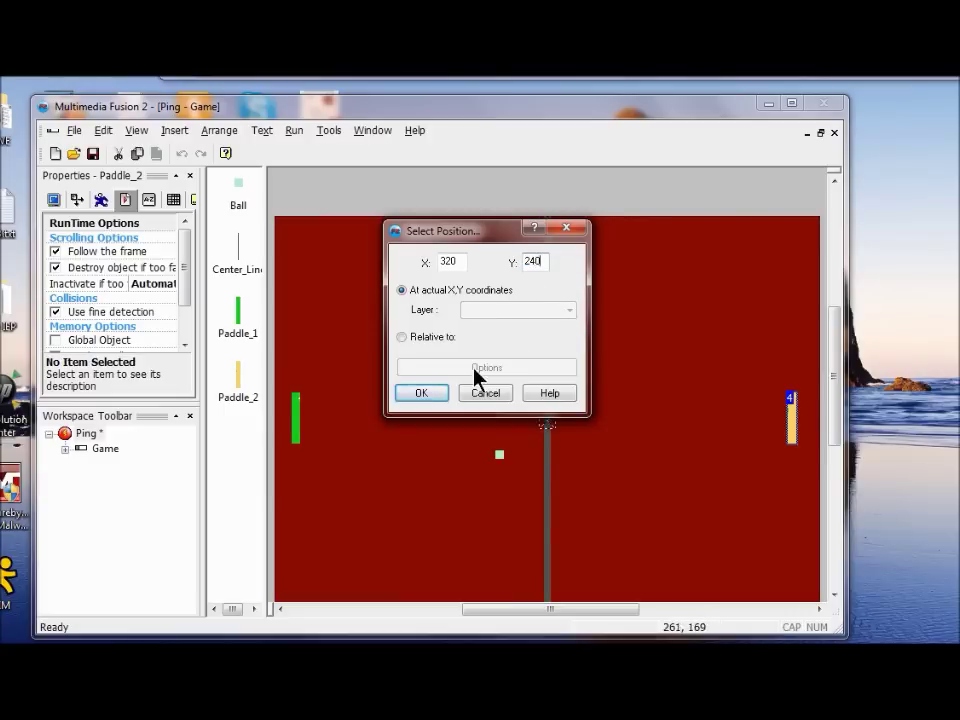
pyautogui.click(422, 393)
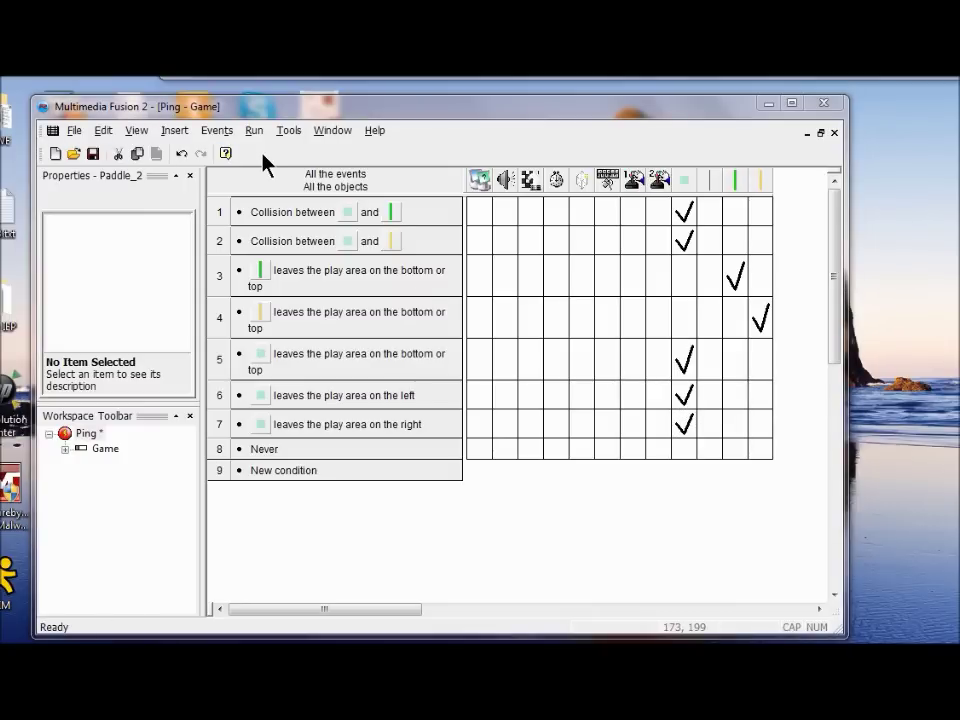
# Run the Ping application to test the ball's return to the centre, and close the game window.
pyautogui.click(254, 131)
pyautogui.click(276, 171)
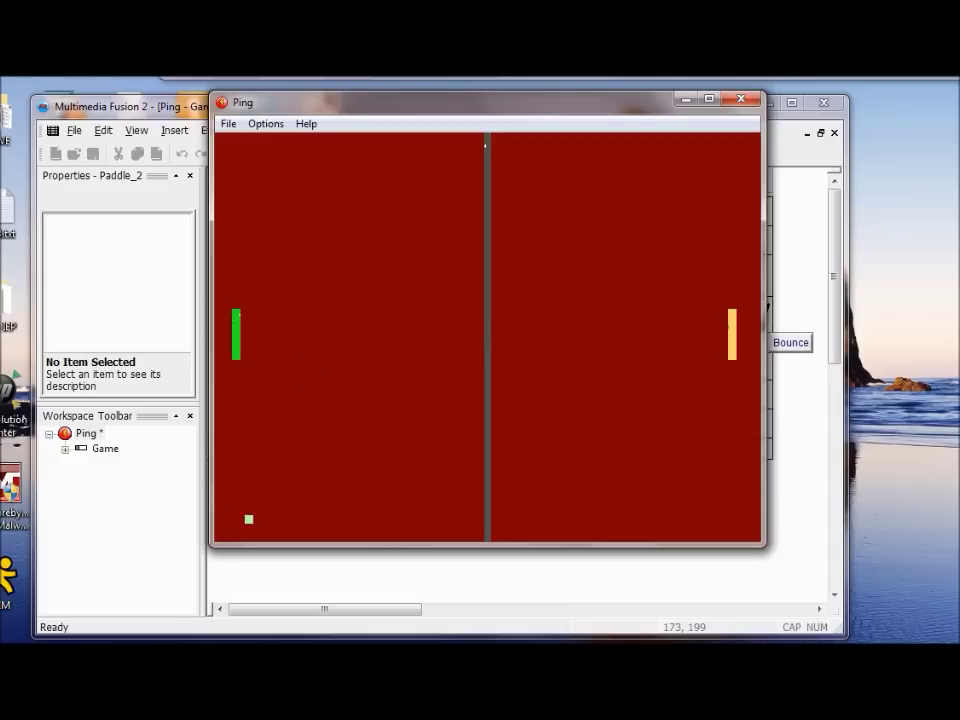
pyautogui.click(740, 101)
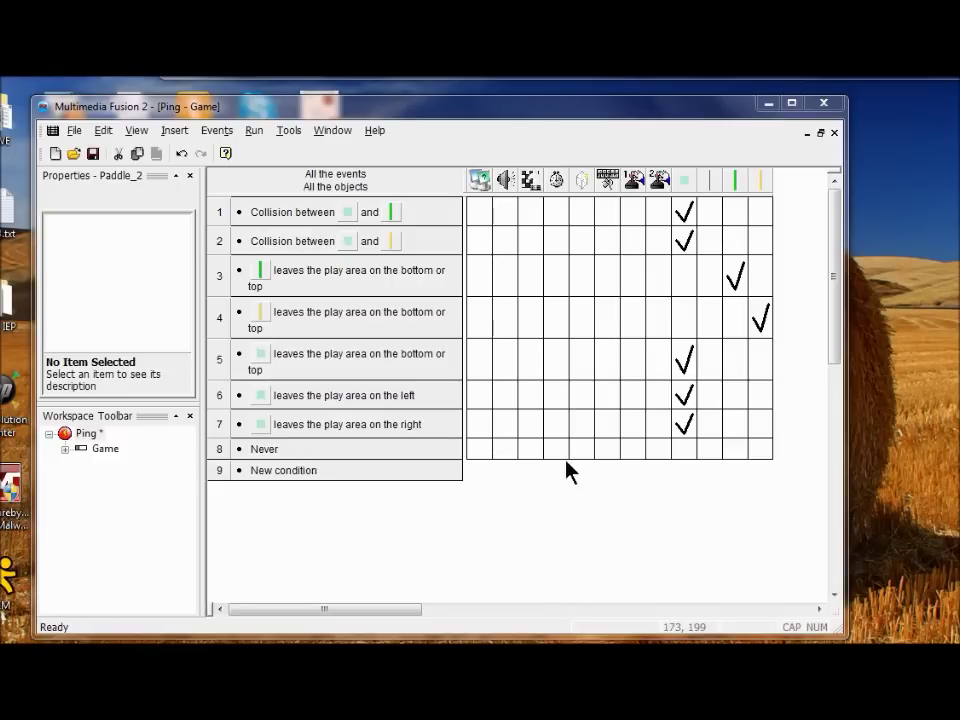
# For the event where the Ball leaves on the right, add a Select Direction action for the Ball using the five leftward directions 14 to 18.
pyautogui.moveTo(684, 428)
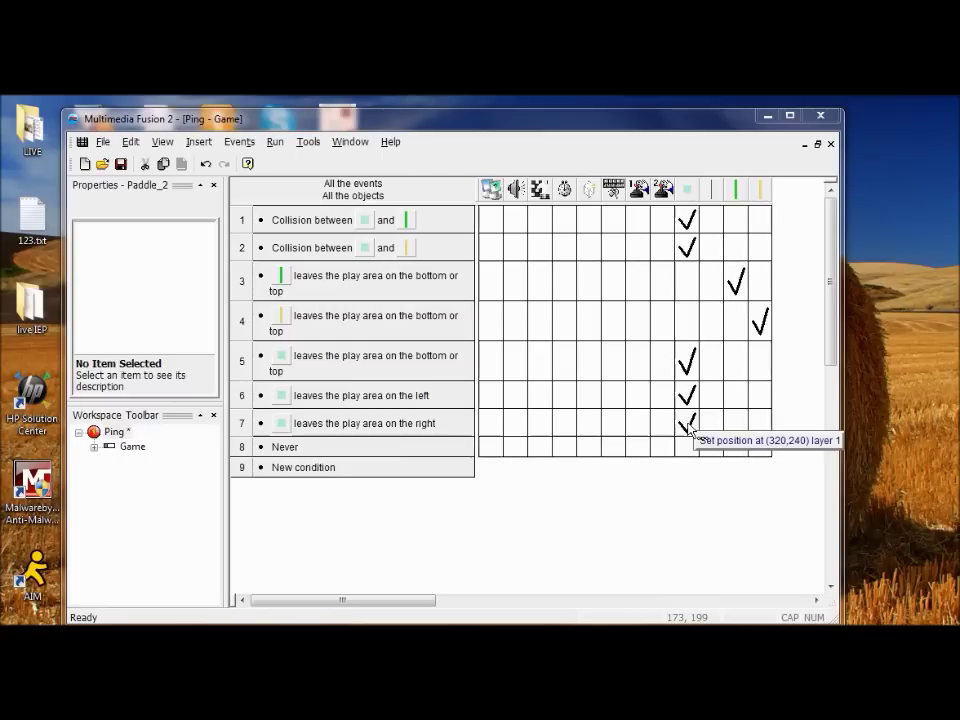
pyautogui.rightClick(688, 428)
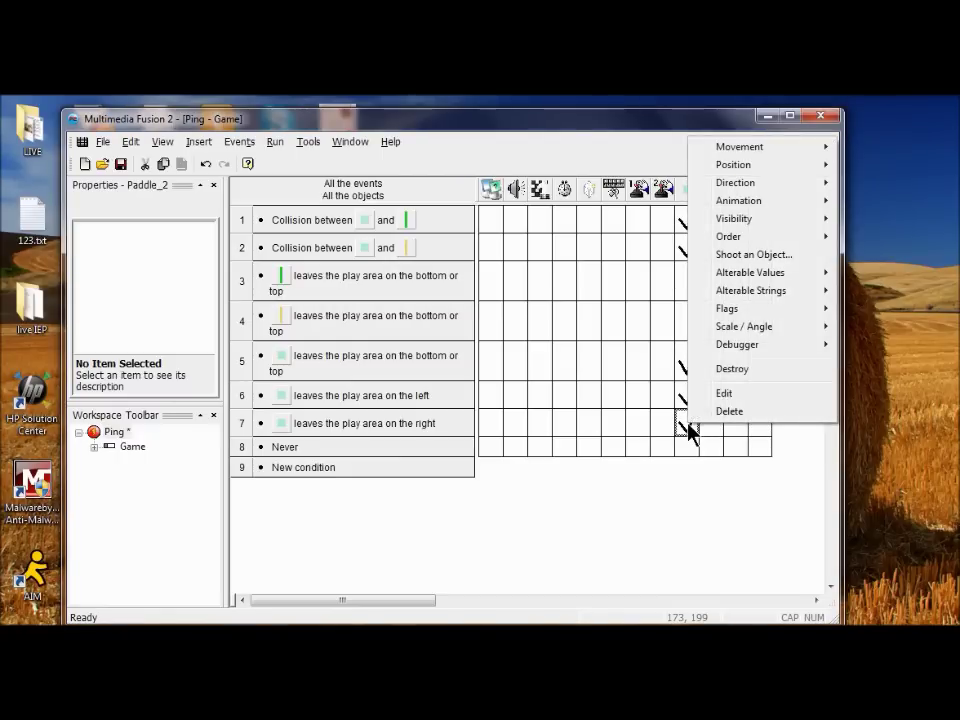
pyautogui.moveTo(728, 186)
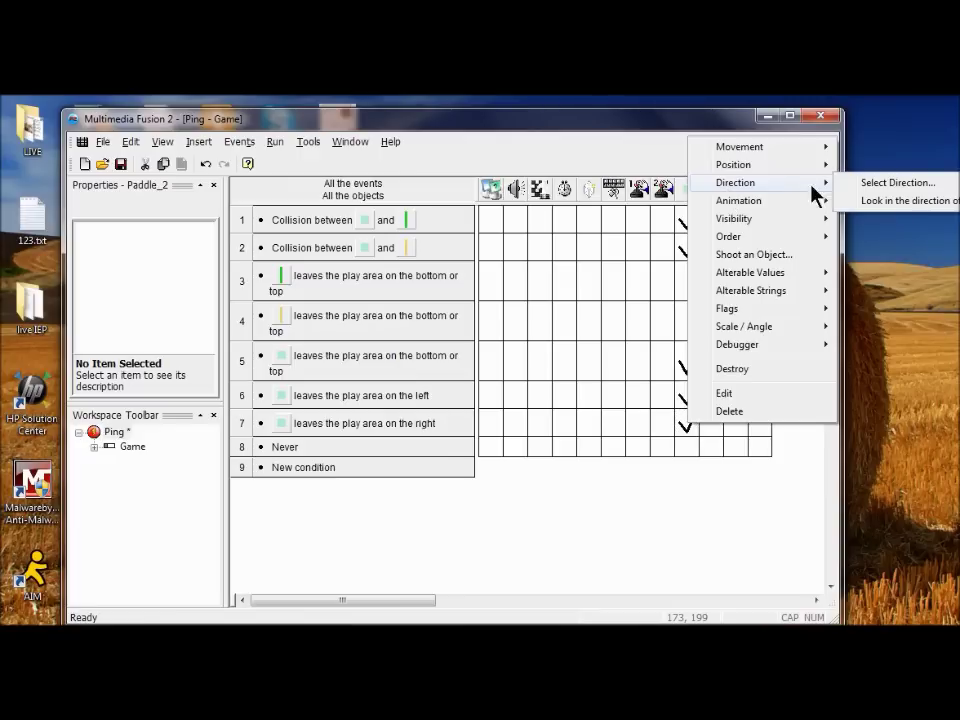
pyautogui.click(870, 185)
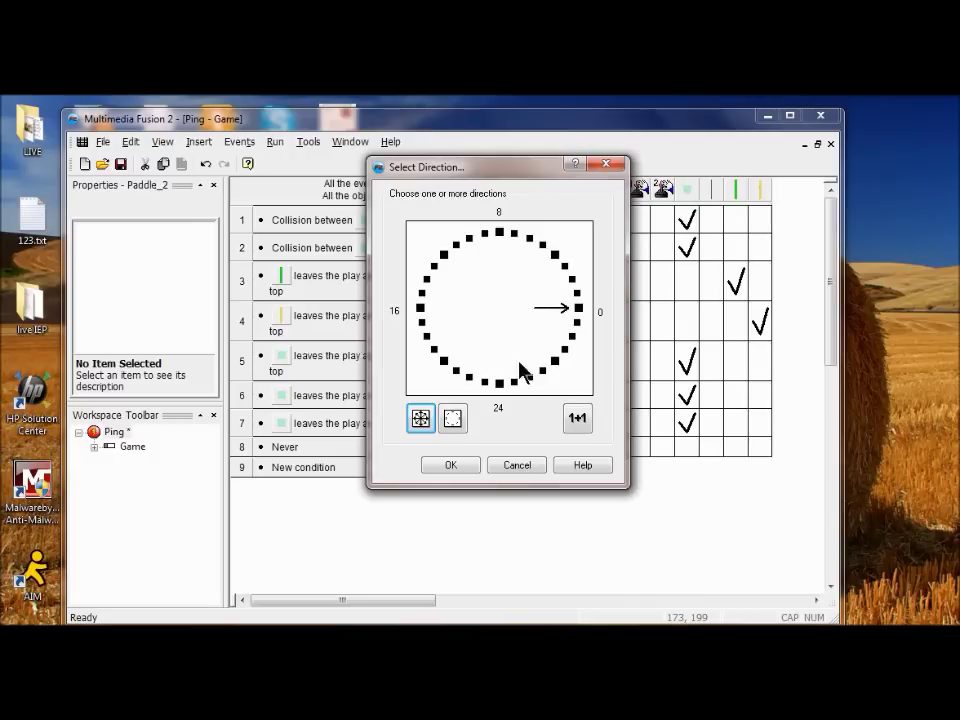
pyautogui.click(454, 421)
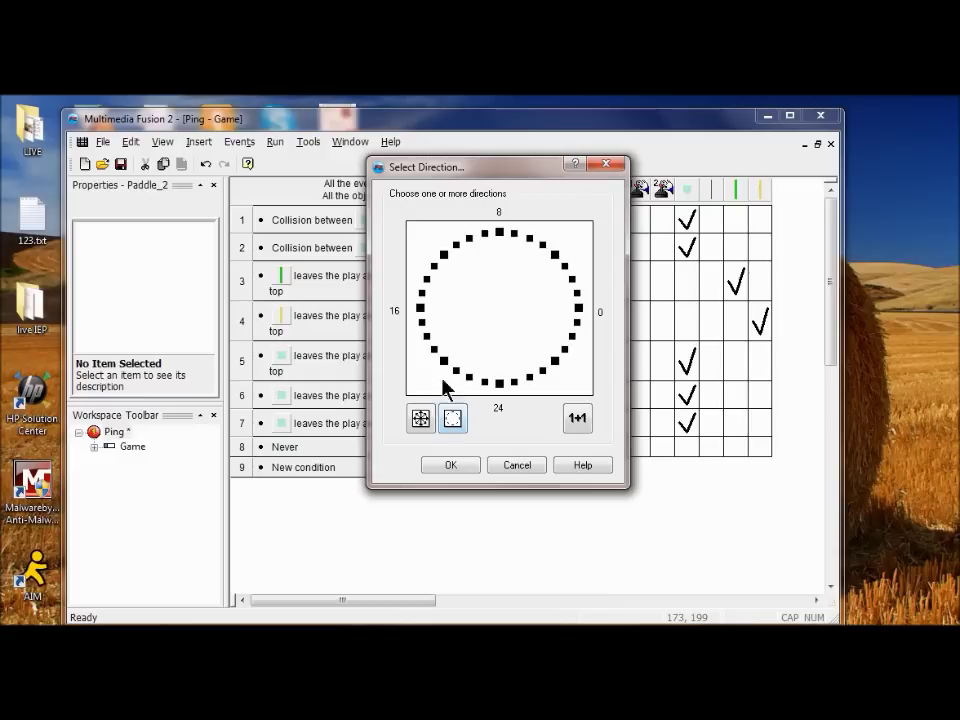
pyautogui.click(427, 281)
pyautogui.click(422, 296)
pyautogui.click(421, 309)
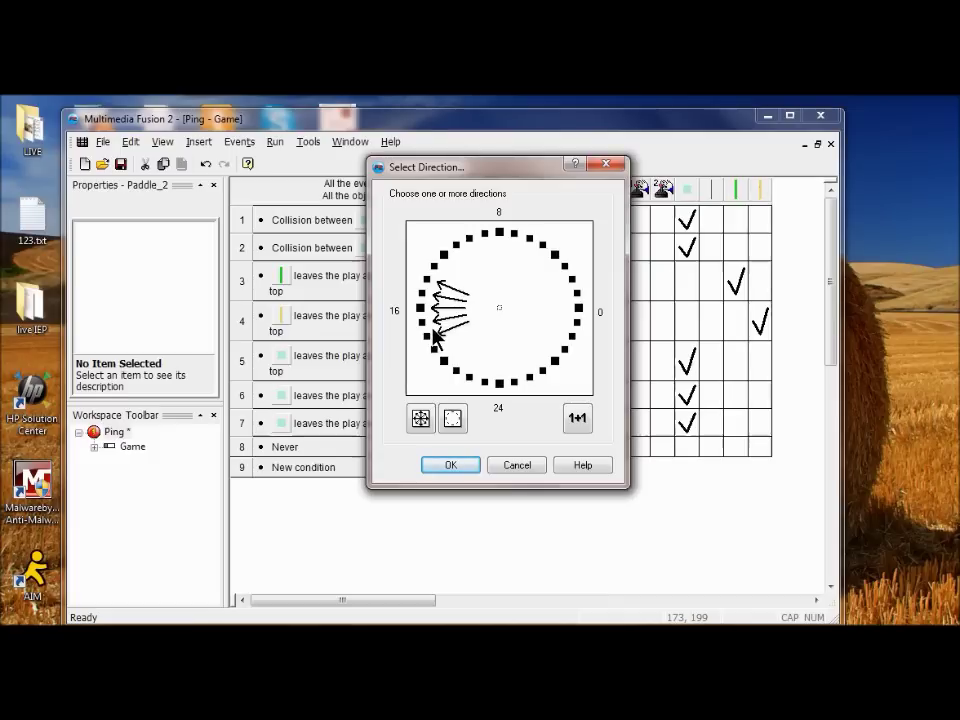
pyautogui.click(456, 467)
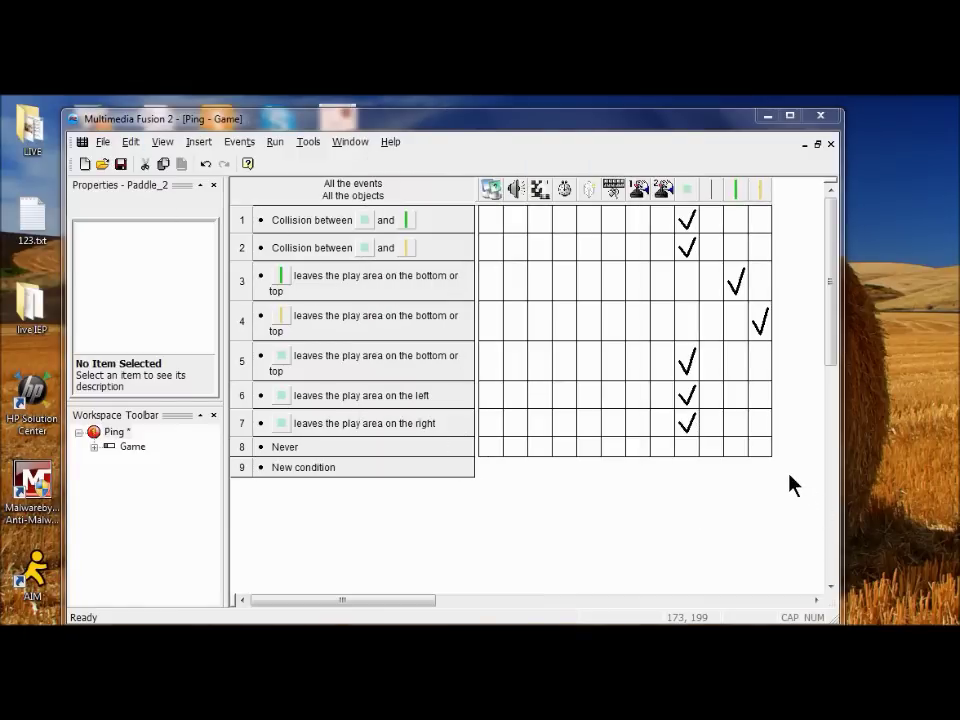
# For the event where the Ball leaves on the left, add a Select Direction action for the Ball using the rightward directions 2, 1, 0, 31 and 30.
pyautogui.moveTo(695, 402)
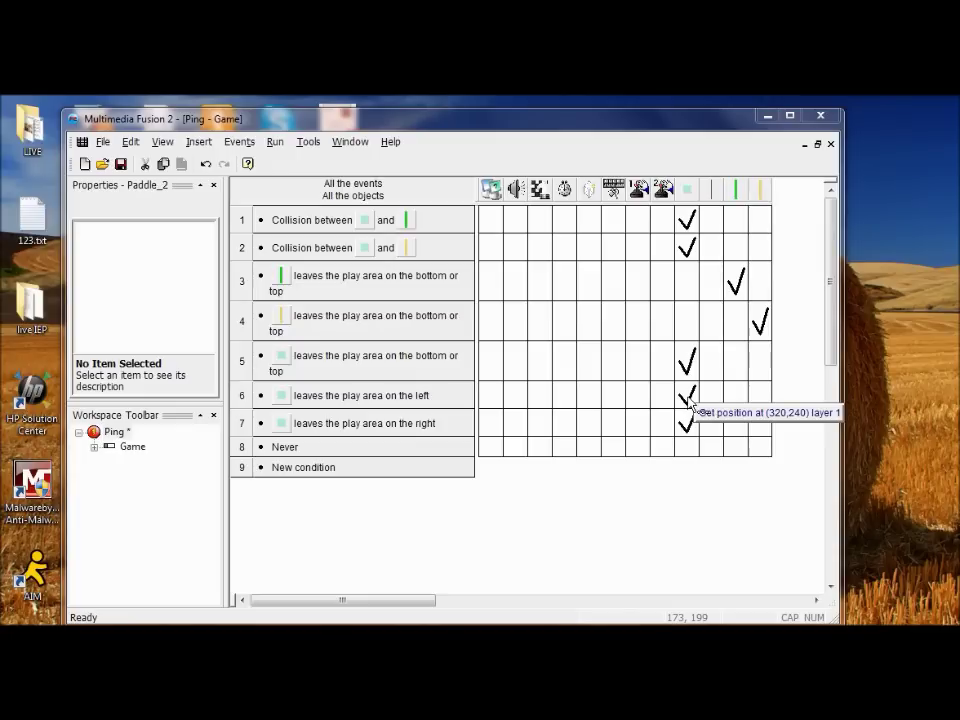
pyautogui.rightClick(690, 402)
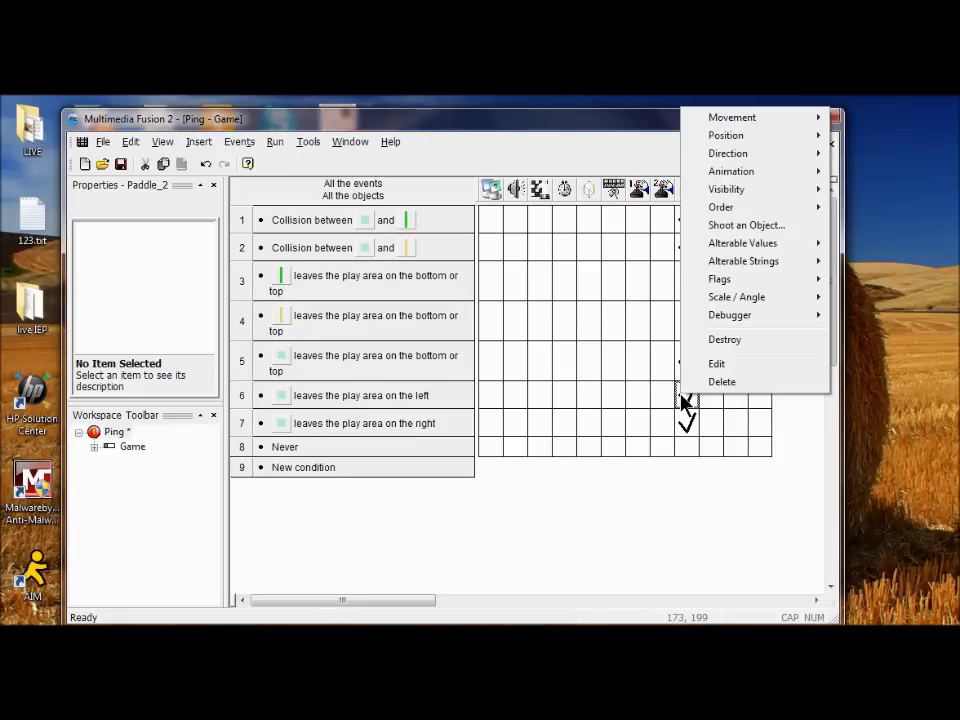
pyautogui.moveTo(731, 160)
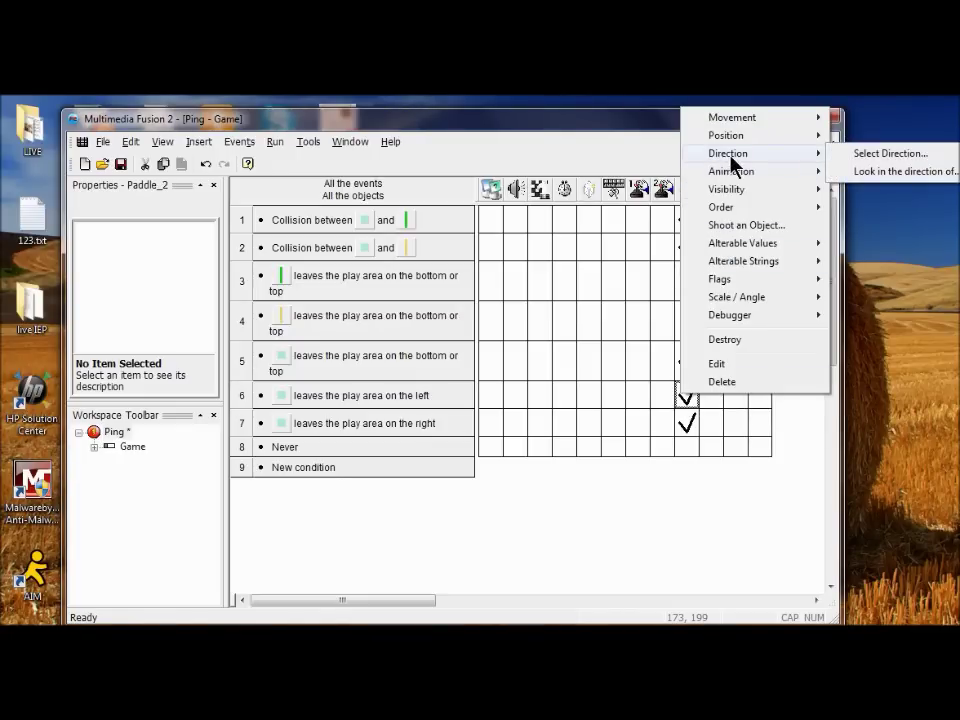
pyautogui.click(862, 156)
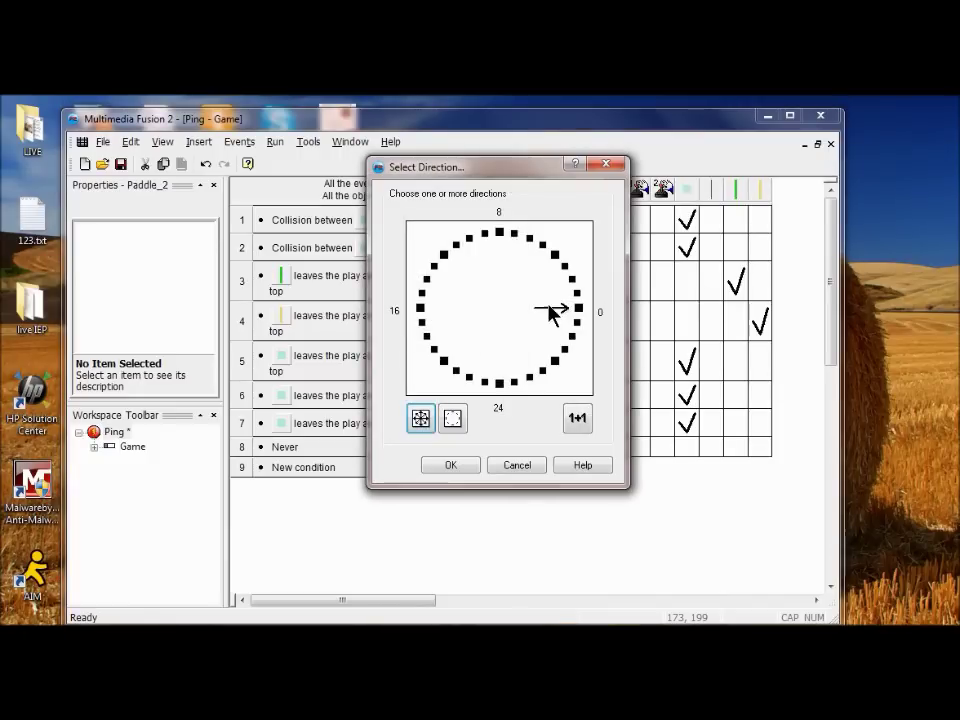
pyautogui.click(453, 420)
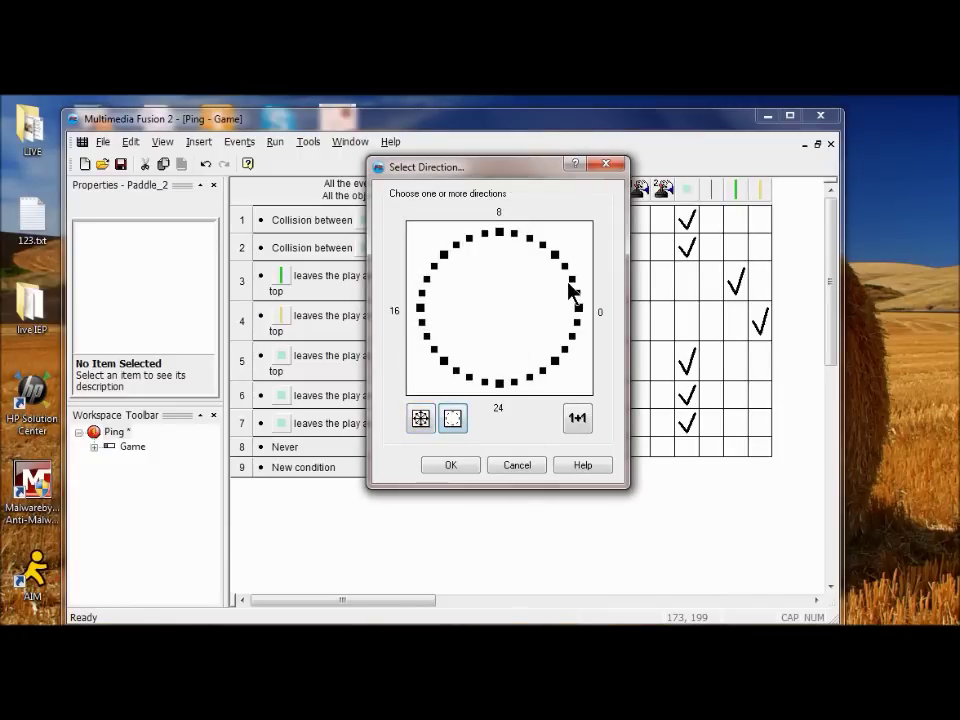
pyautogui.click(571, 282)
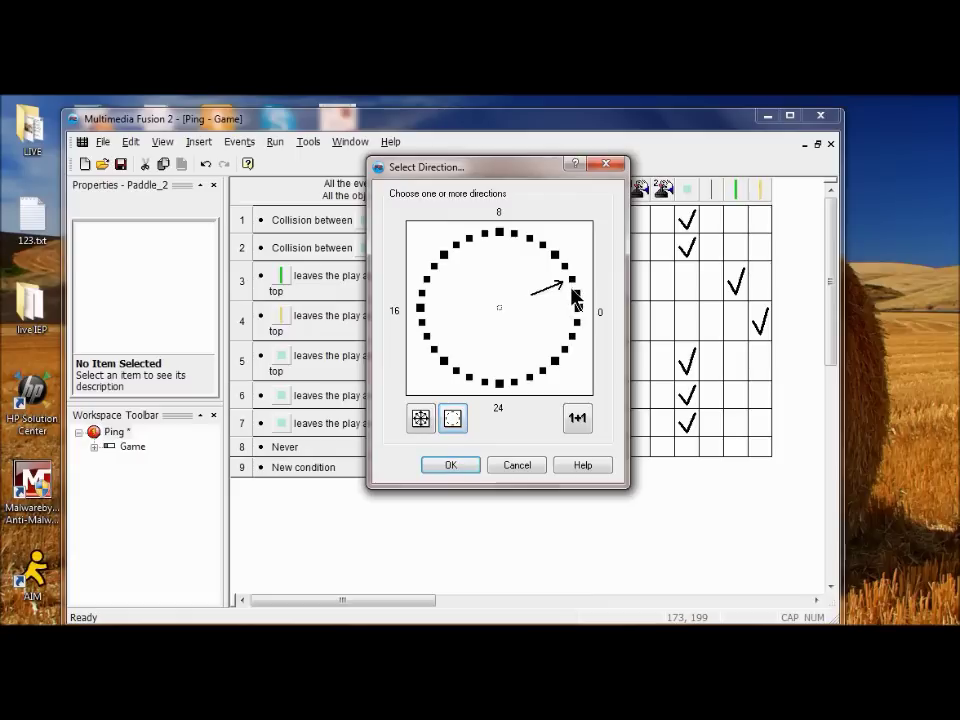
pyautogui.click(578, 326)
pyautogui.click(572, 340)
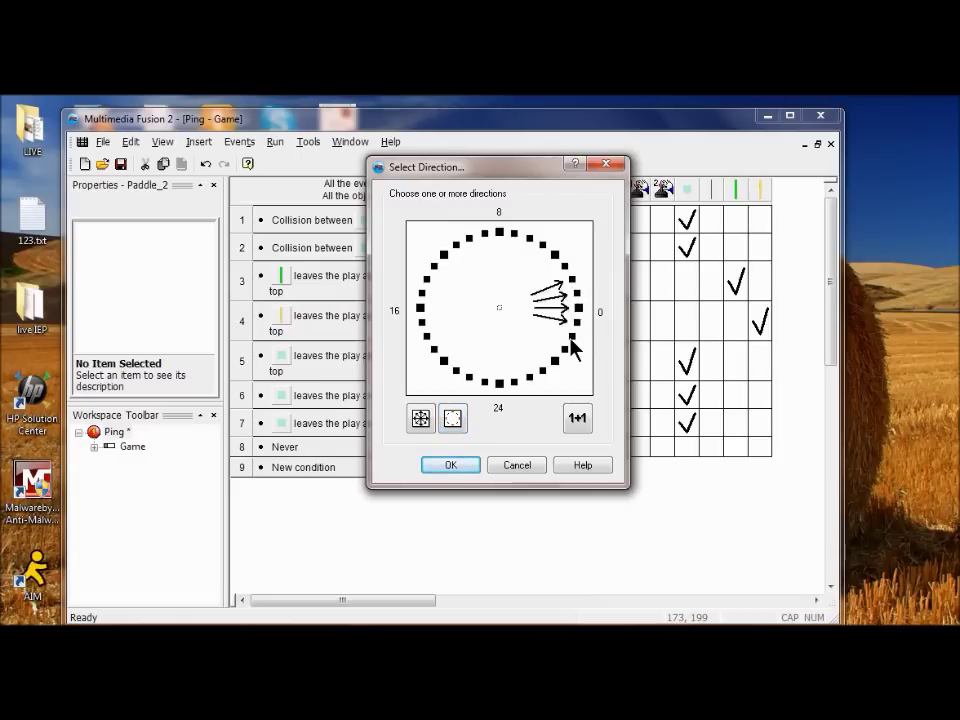
pyautogui.click(455, 467)
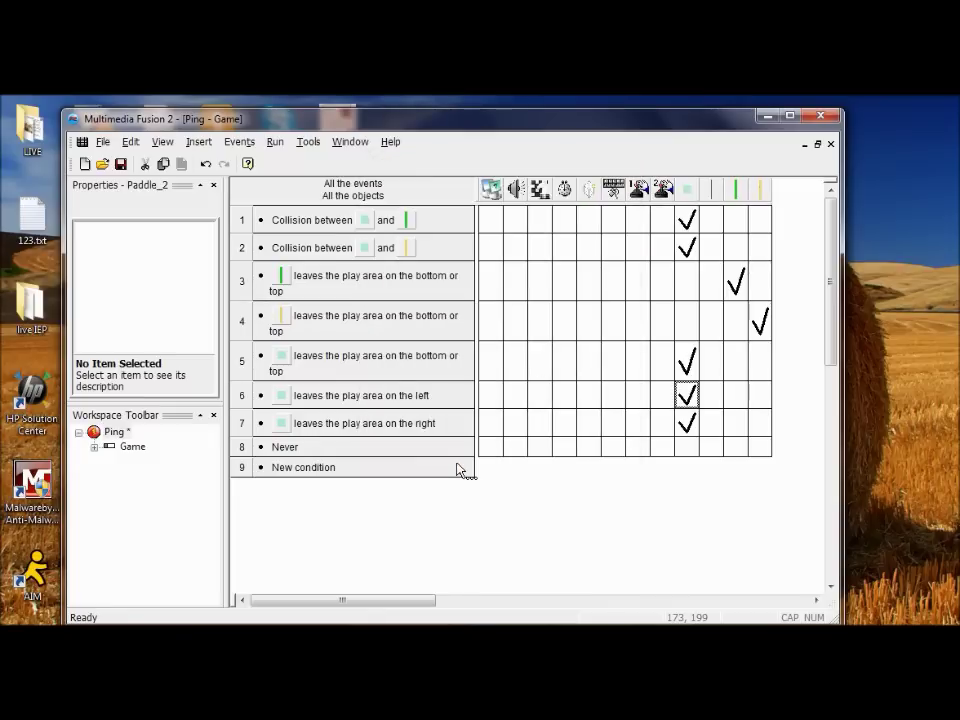
# Run the Ping application to test the Ball's new directions after it returns to the centre.
pyautogui.click(274, 143)
pyautogui.click(290, 186)
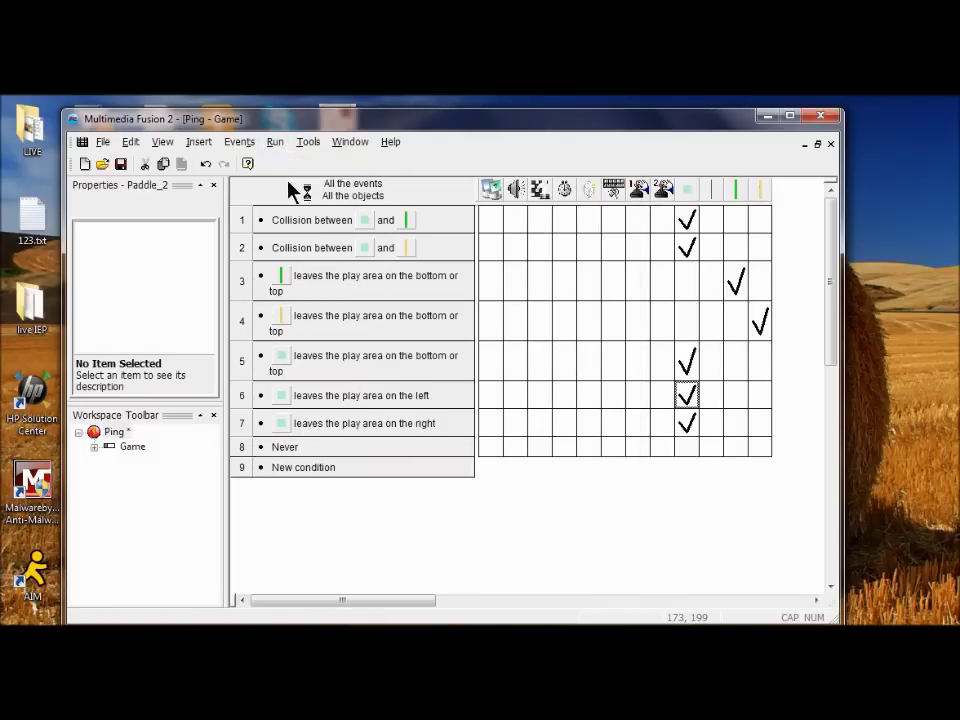